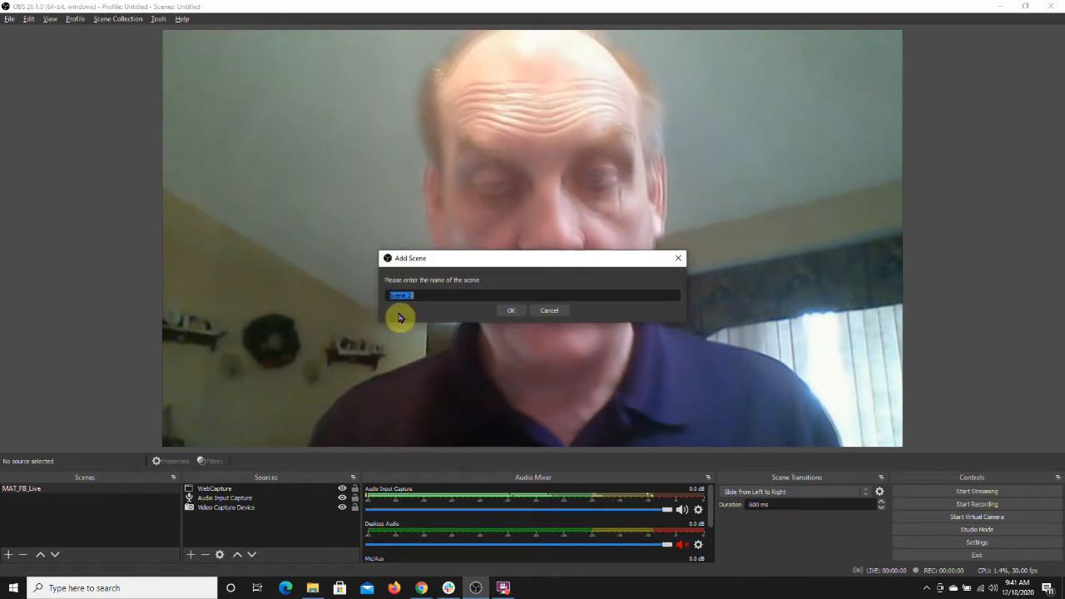
Step: Name the new scene view_1 and confirm it
type("view")
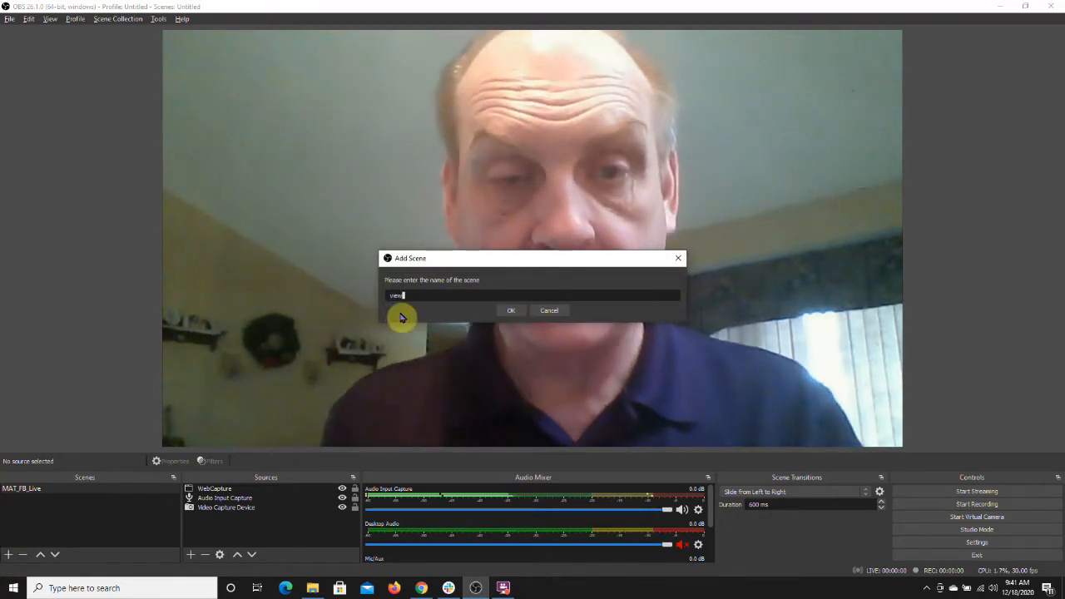
type("_1")
left_click(511, 311)
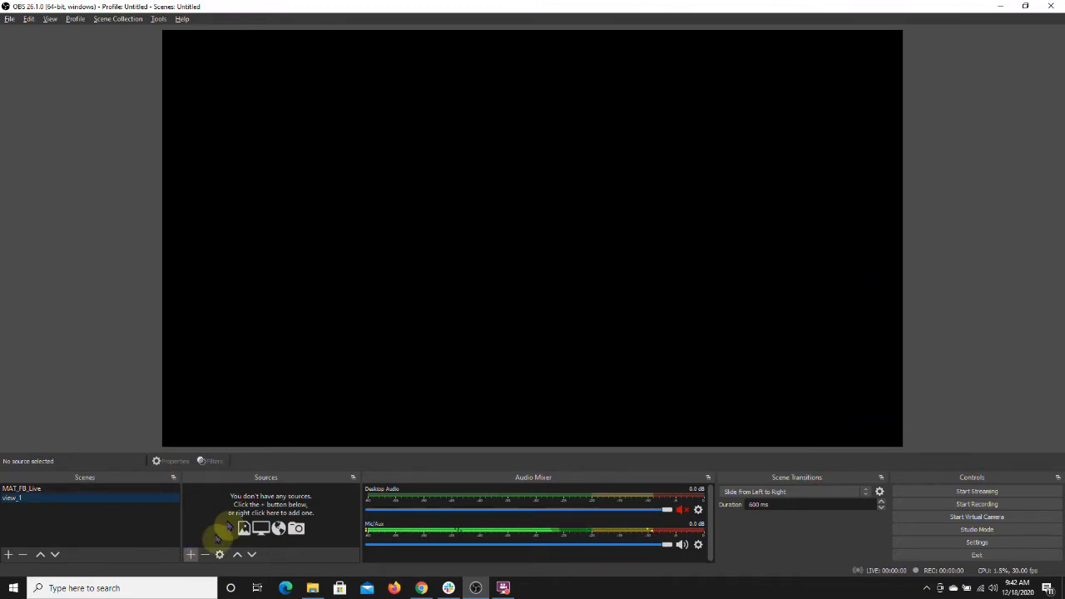
Step: Add the existing Video Capture Device source to the scene and stretch it to fill the canvas
left_click(192, 554)
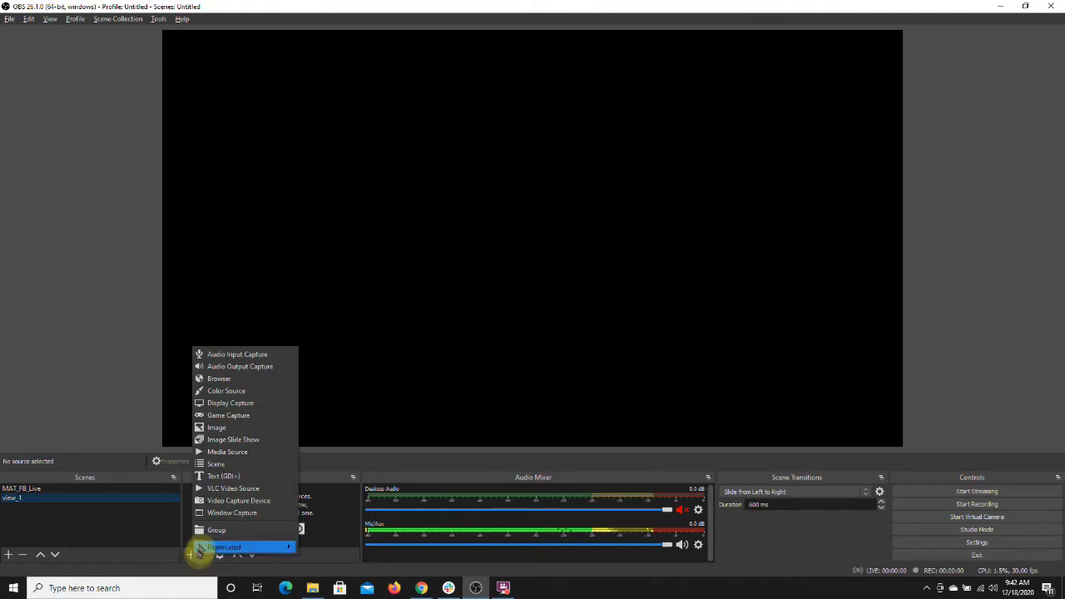
left_click(215, 502)
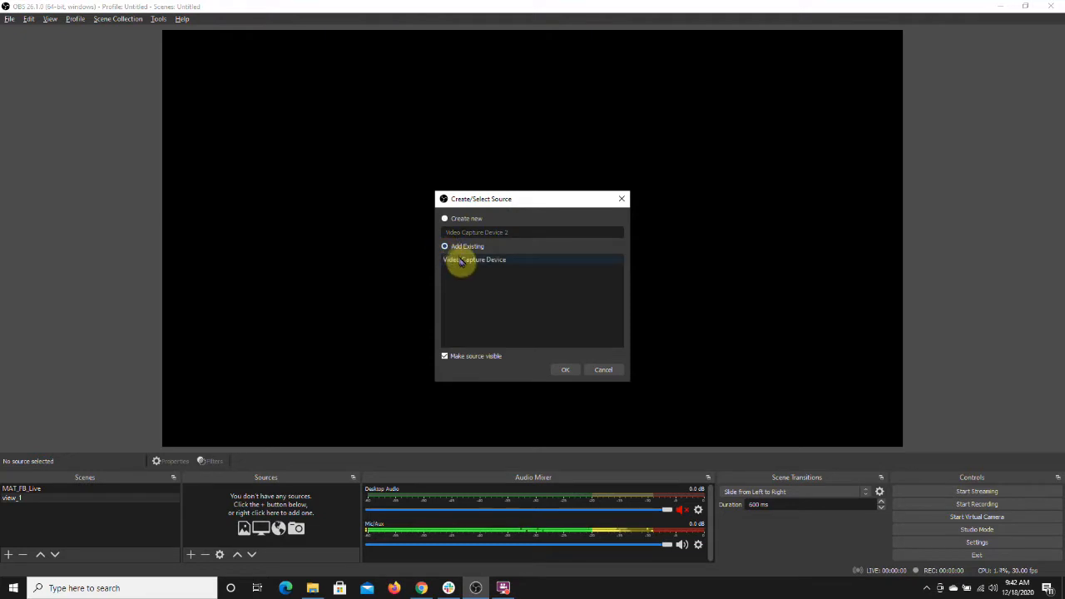
left_click(460, 260)
left_click(564, 369)
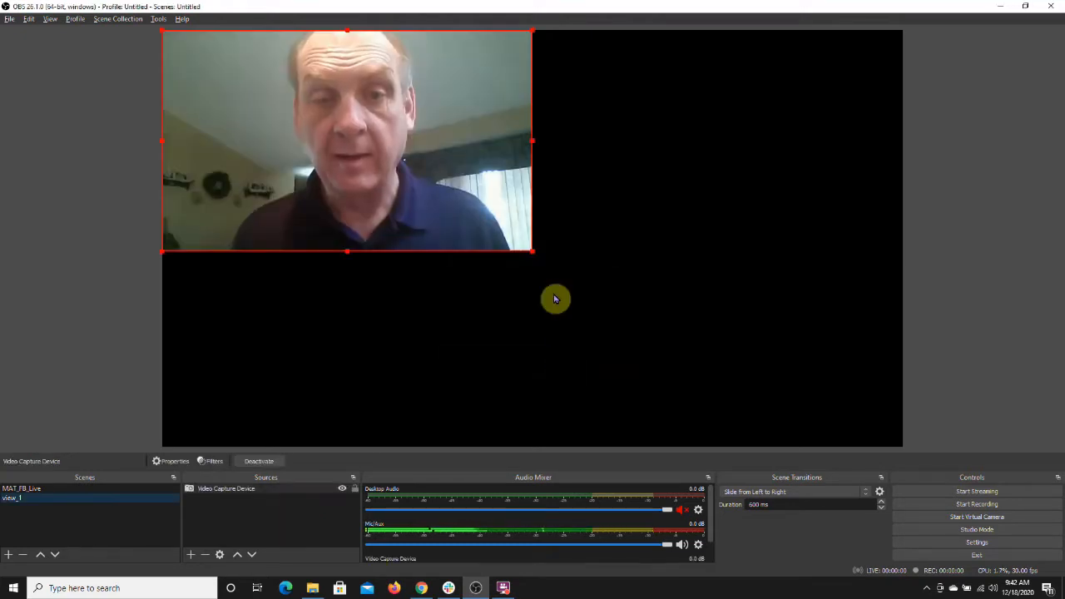
left_click_drag(533, 251, 902, 429)
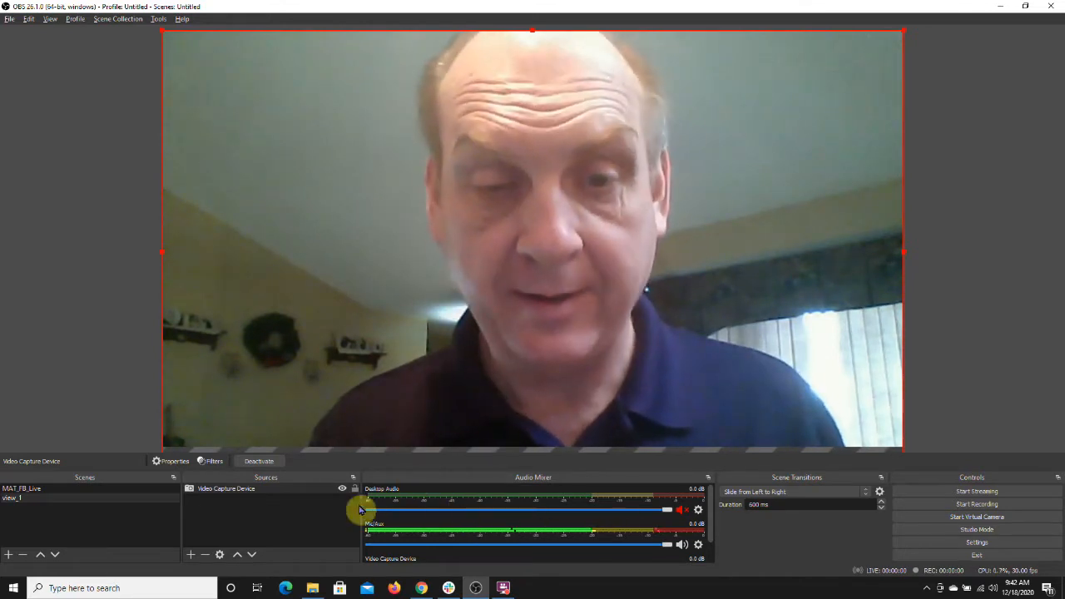
Step: Add the existing Audio Input Capture source to the scene
left_click(192, 554)
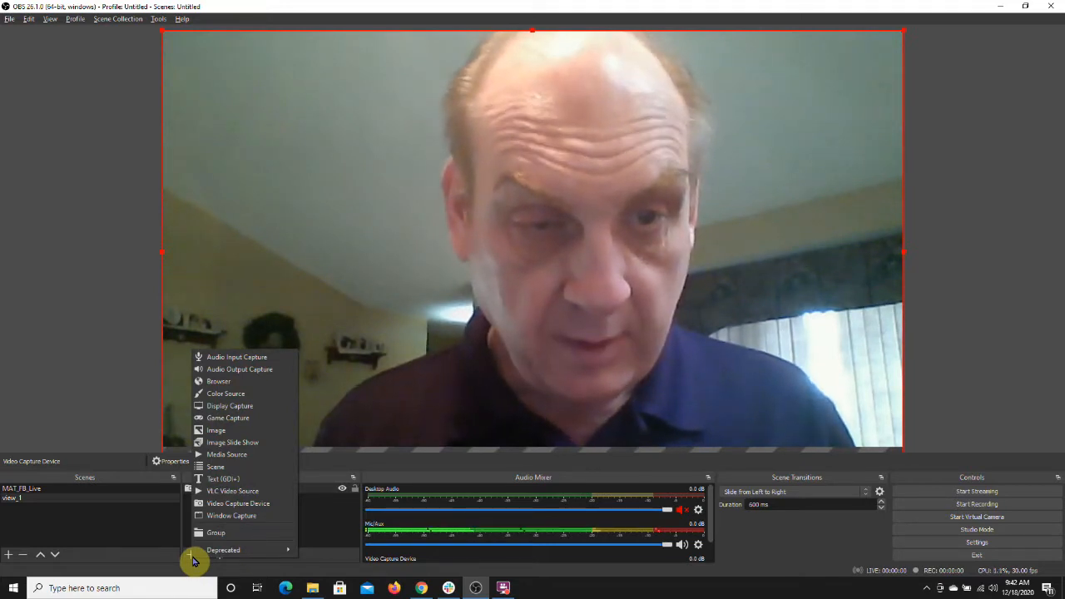
left_click(220, 356)
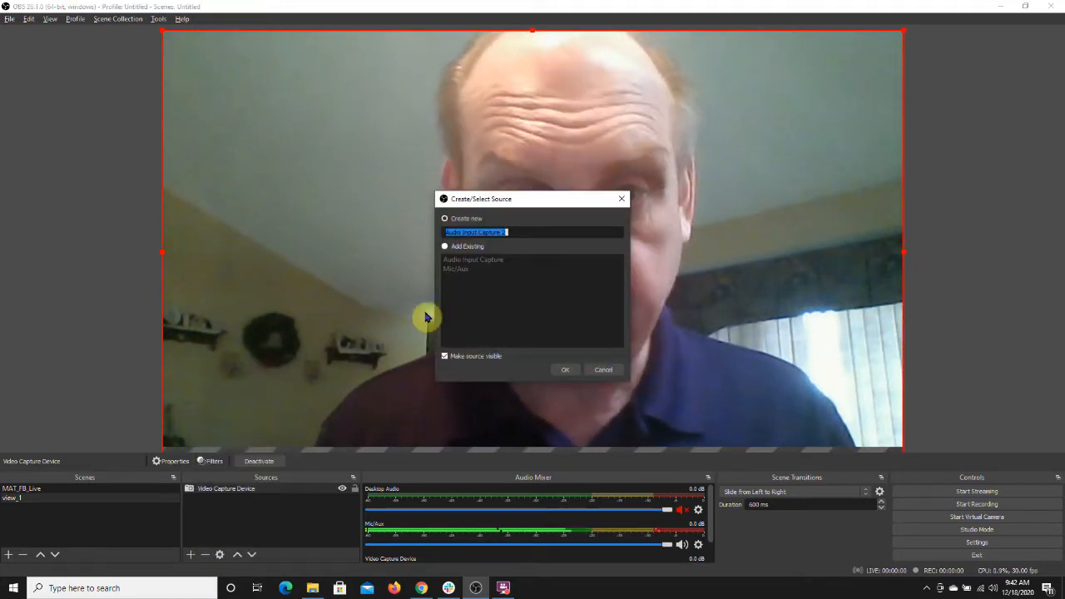
left_click(573, 372)
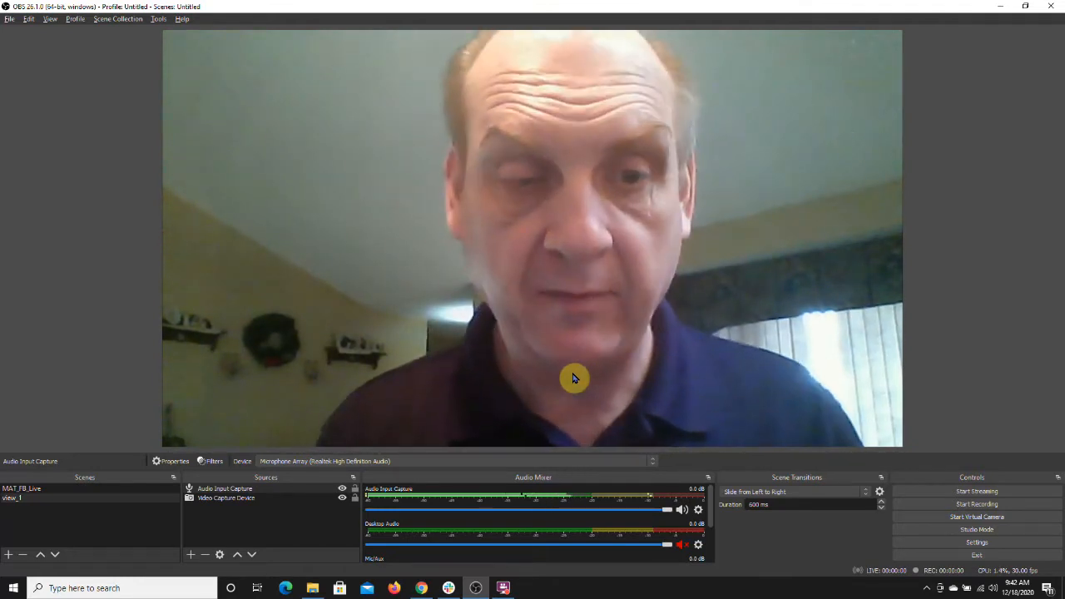
Step: Create a new Image source named L3
left_click(192, 557)
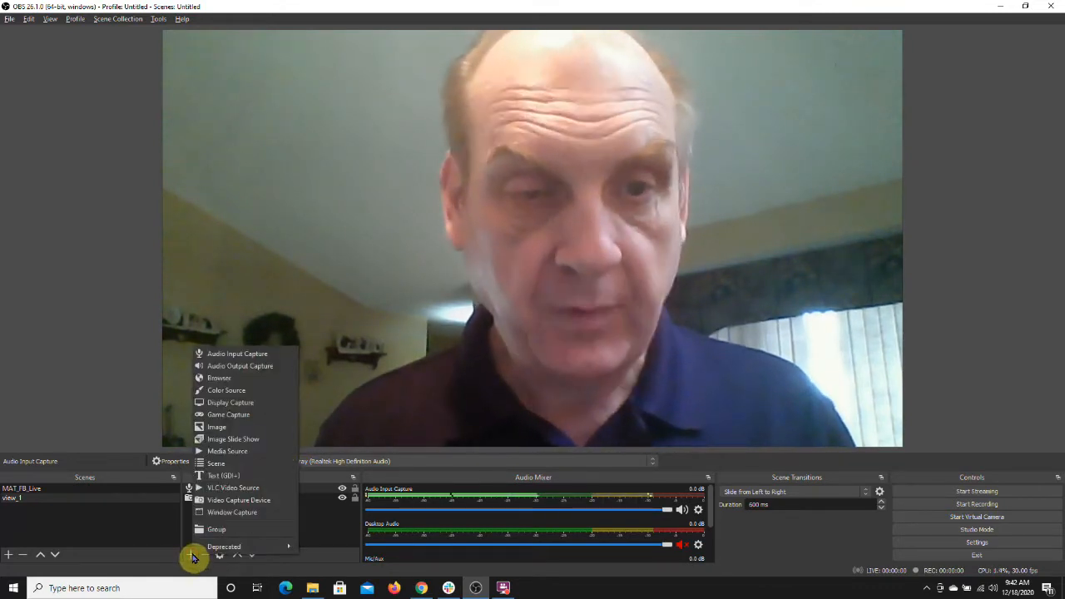
left_click(218, 430)
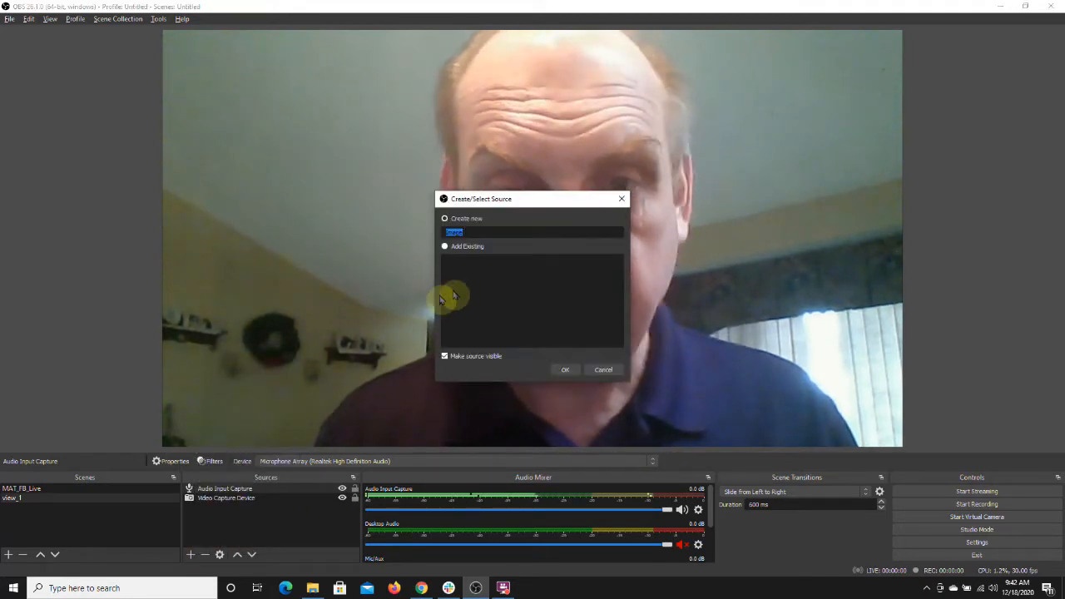
type("L")
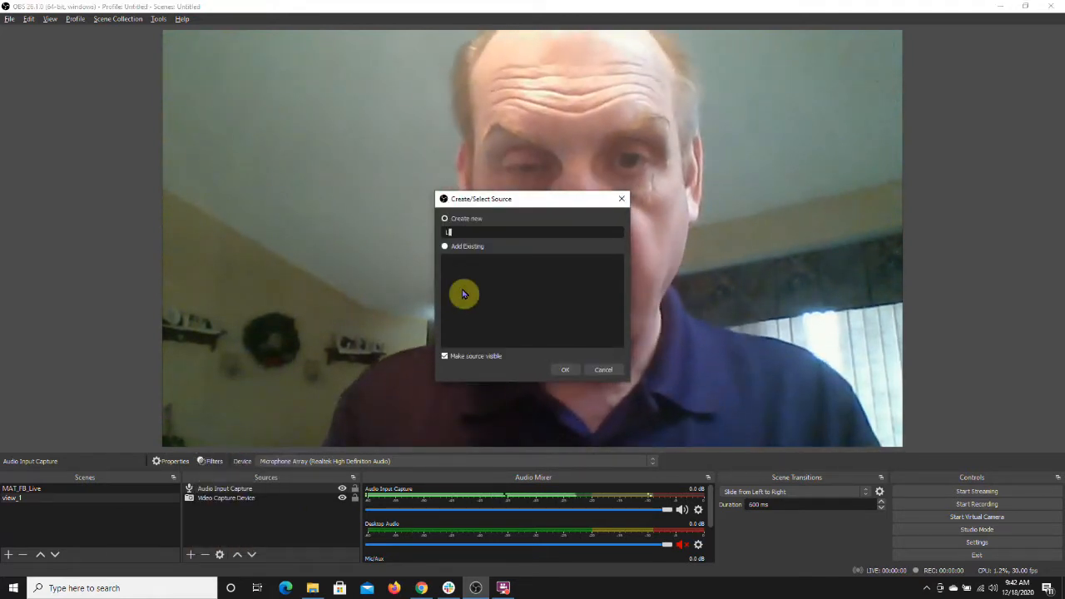
type("3")
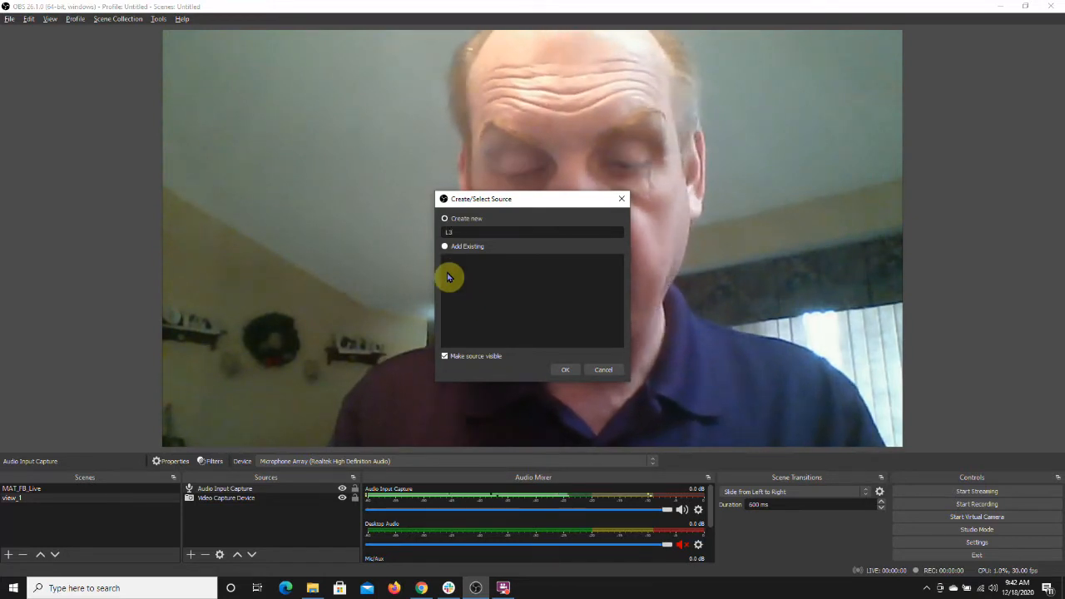
left_click(566, 371)
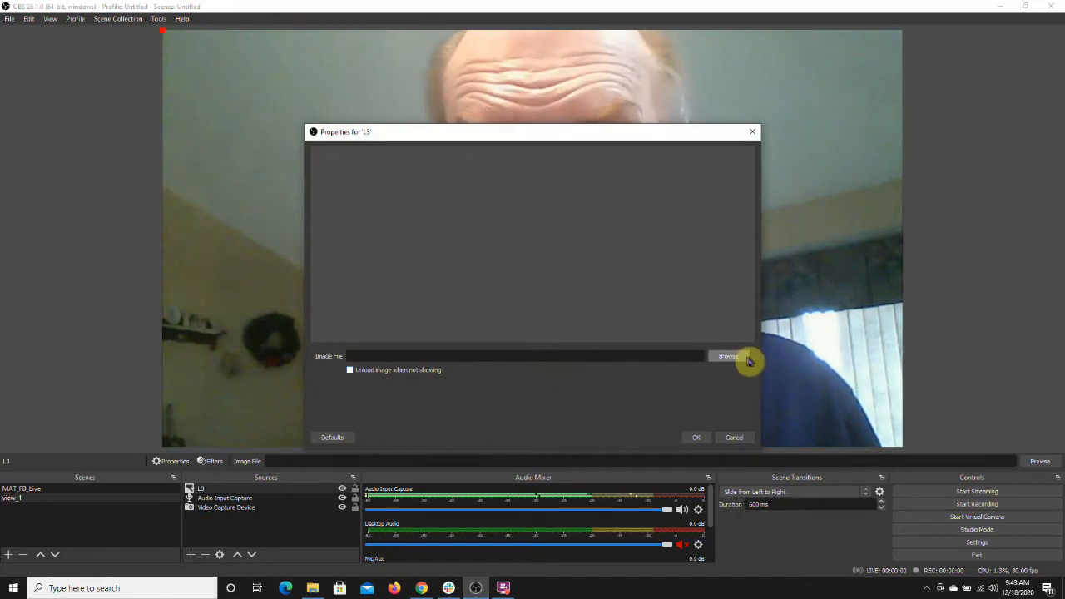
Step: Browse for the image file into the OBS 2021 Easter Overlay Kit's 1280_720_compressed folder
left_click(737, 359)
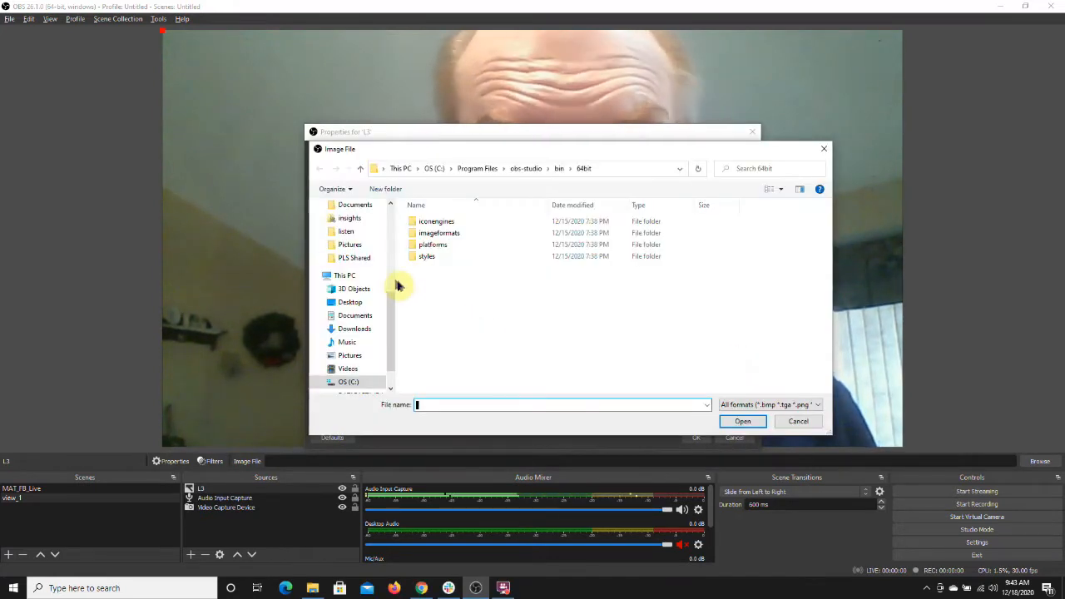
left_click(354, 258)
double_click(434, 221)
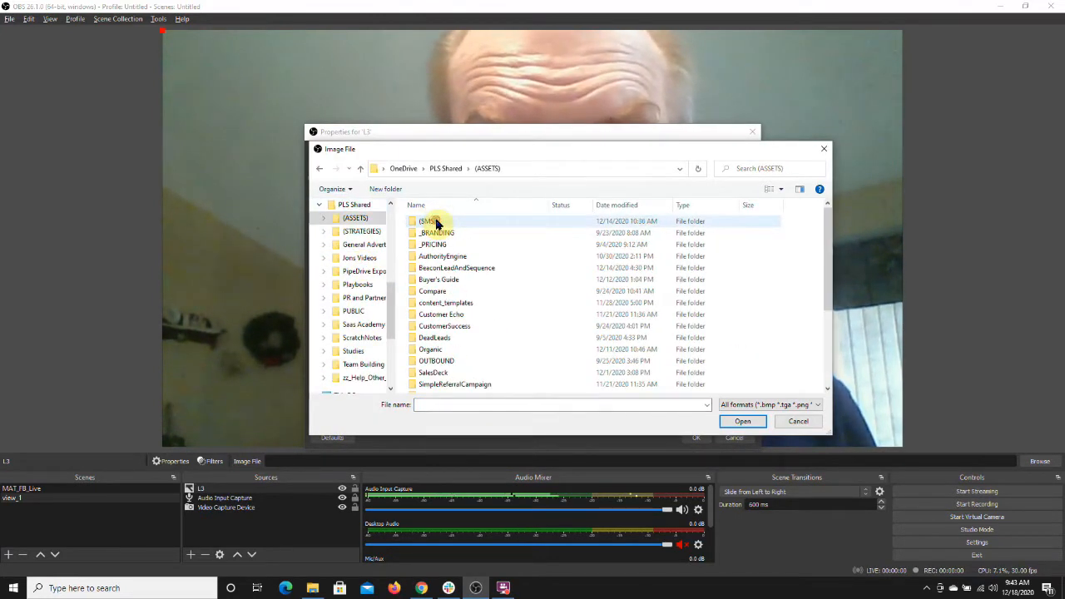
double_click(442, 268)
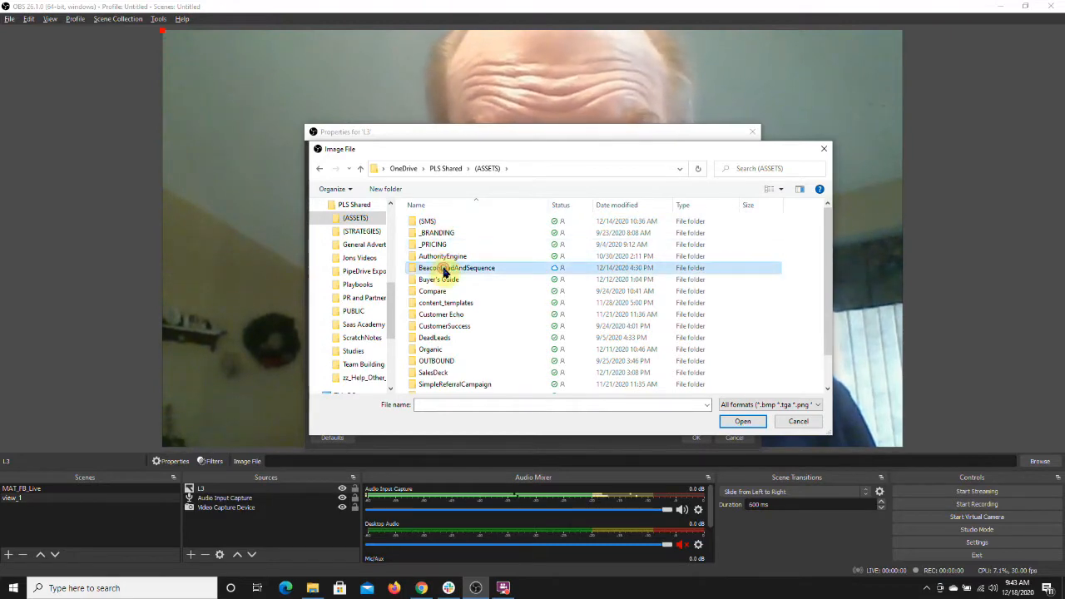
double_click(447, 248)
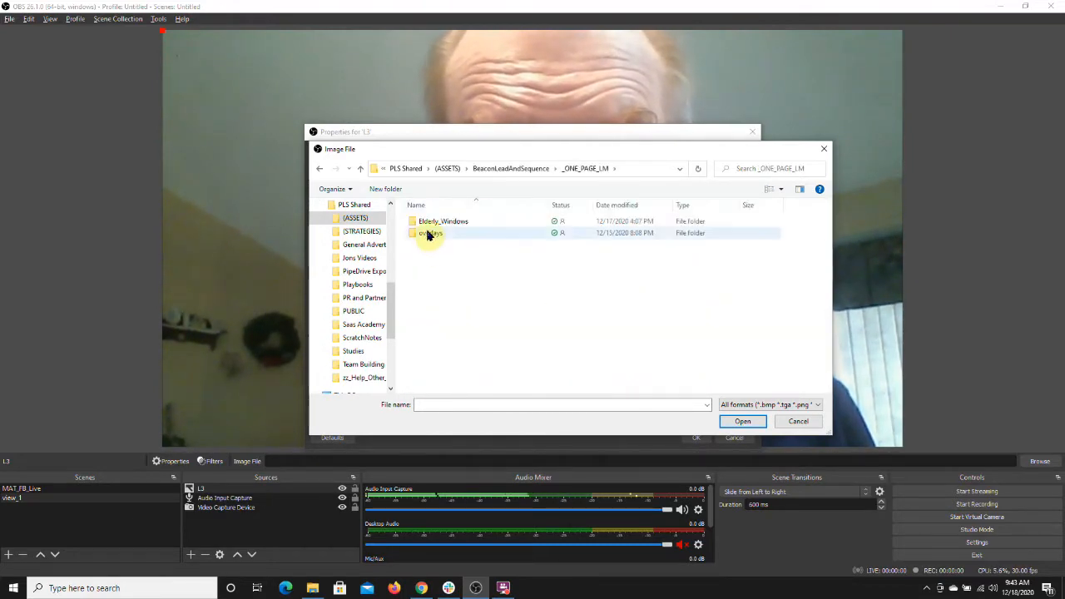
double_click(433, 233)
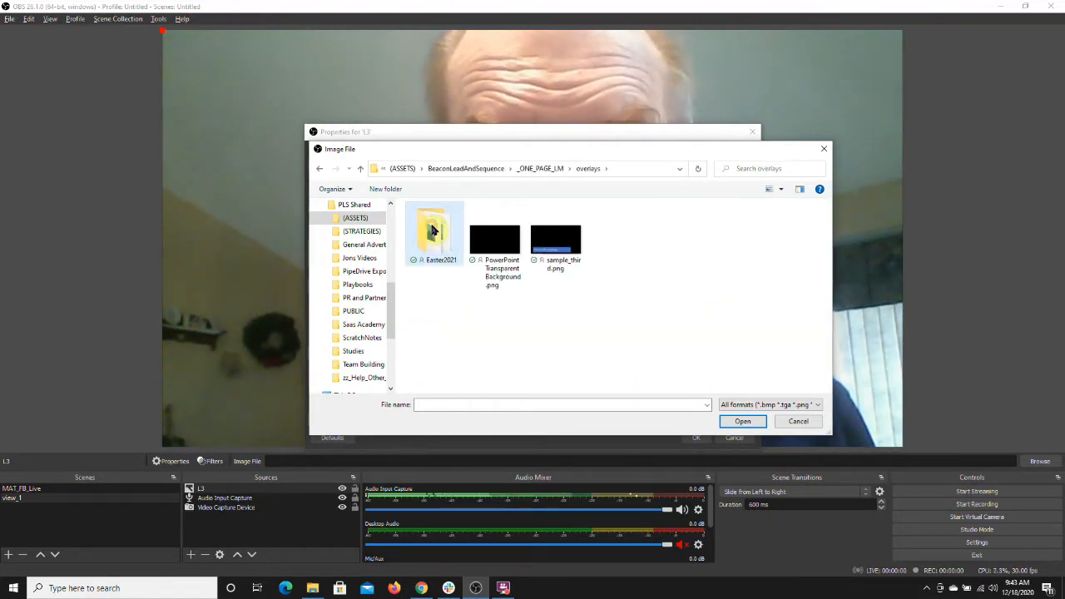
double_click(433, 230)
double_click(433, 232)
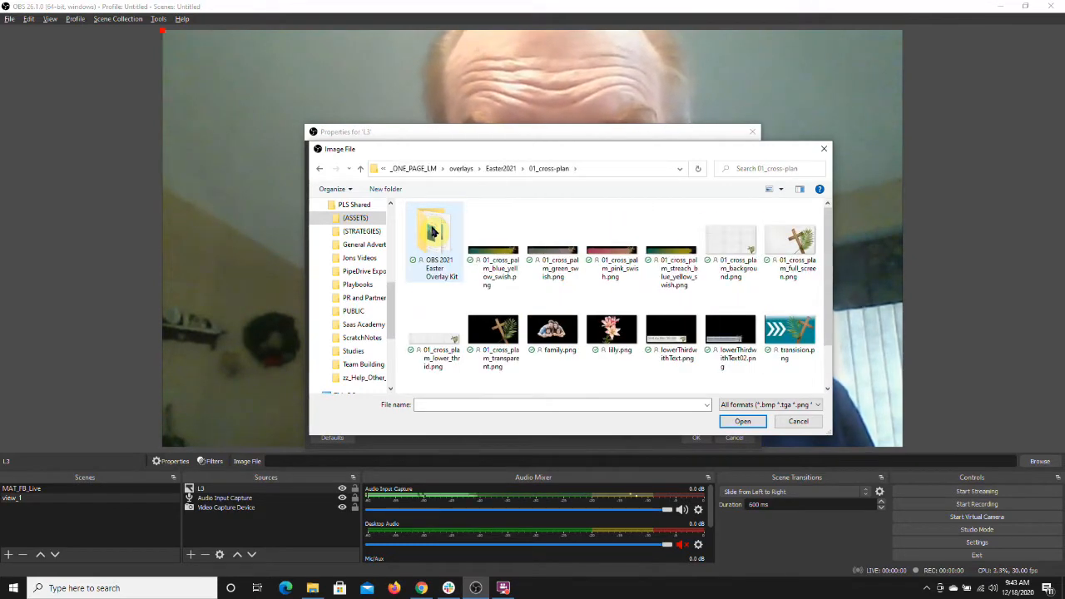
double_click(432, 233)
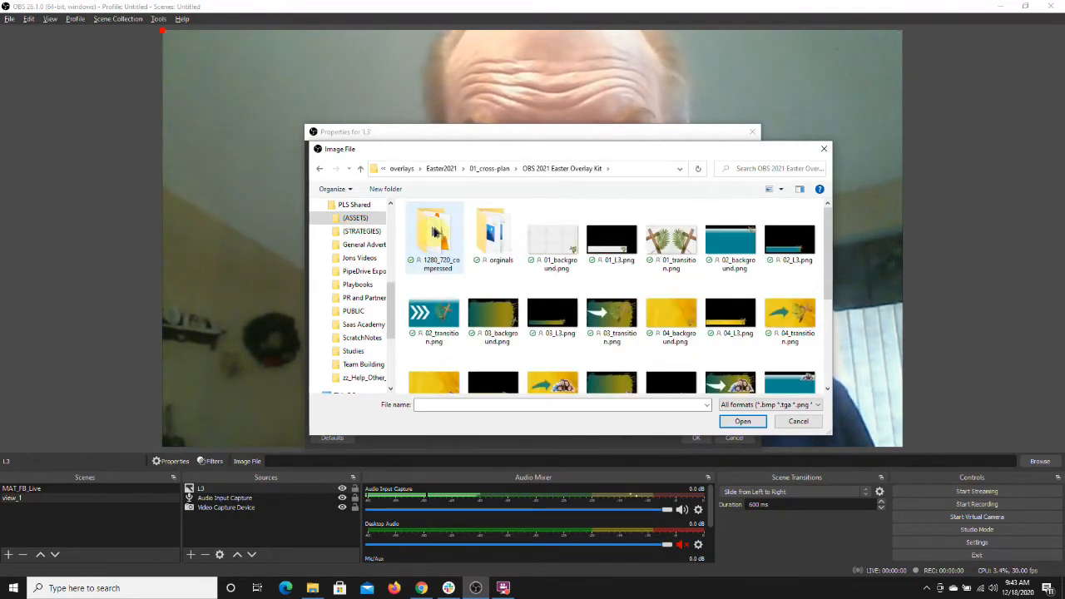
double_click(434, 233)
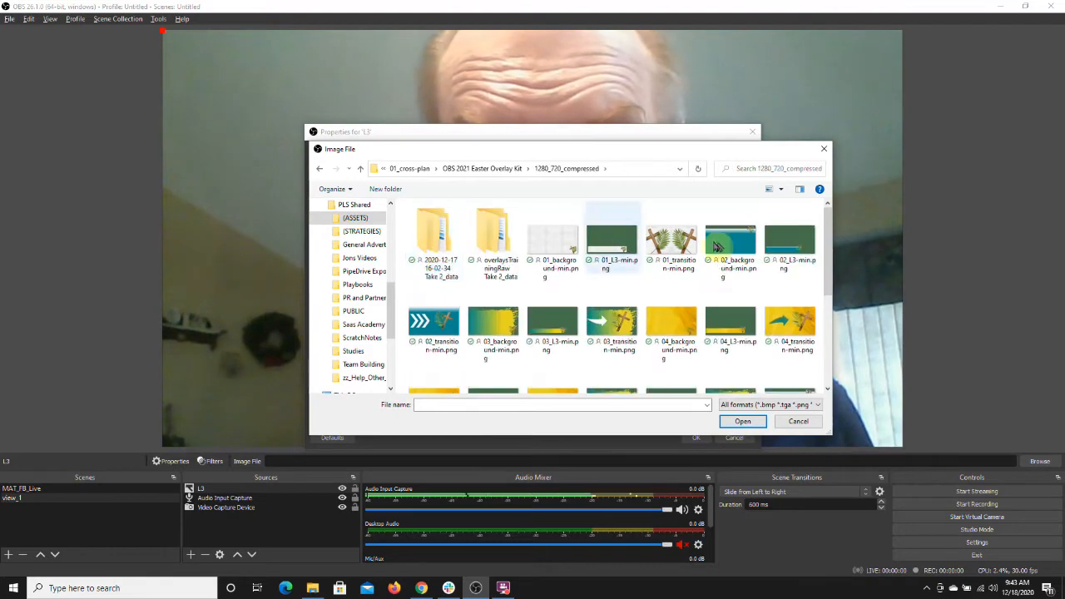
Step: Choose 07_l3-min.png as the L3 image file and confirm the properties
left_click_drag(830, 232, 823, 273)
scroll(829, 231, "up", 1)
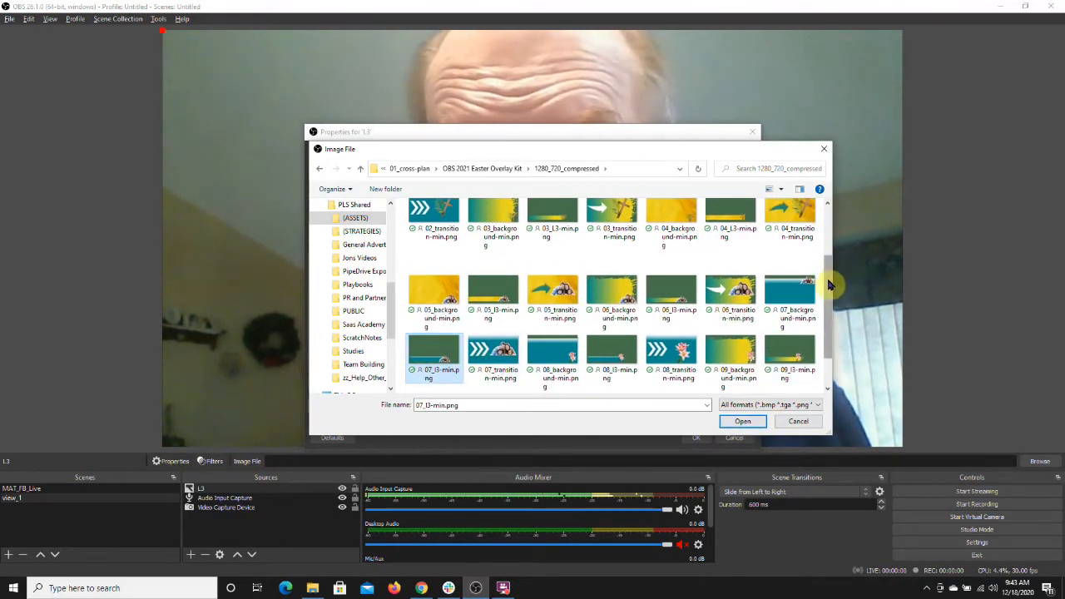
scroll(830, 305, "down", 1)
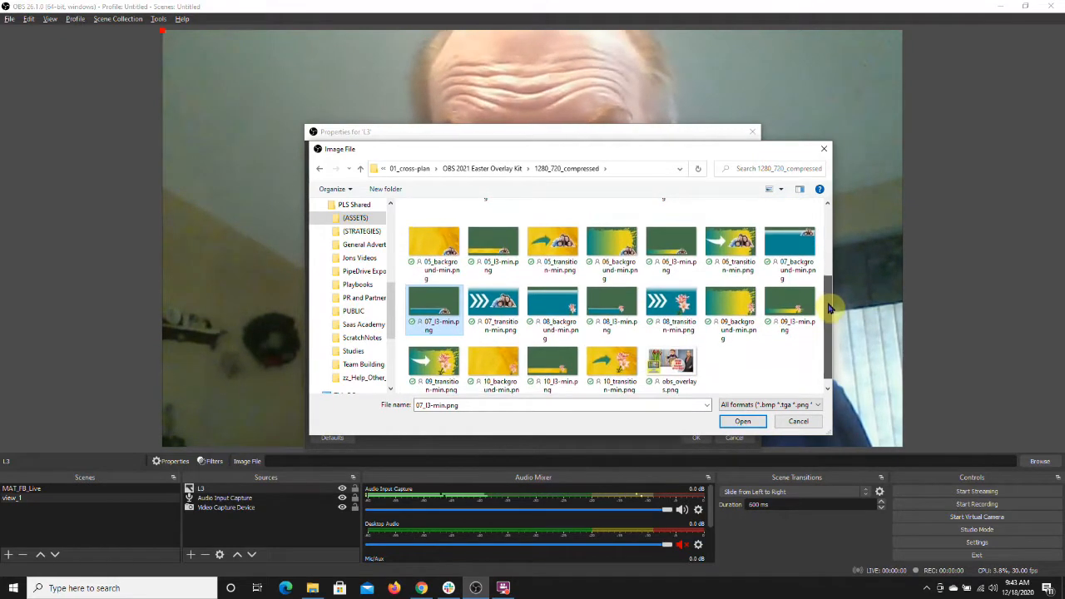
mouse_move(830, 295)
left_mouse_down()
mouse_move(831, 247)
mouse_move(829, 279)
left_mouse_up()
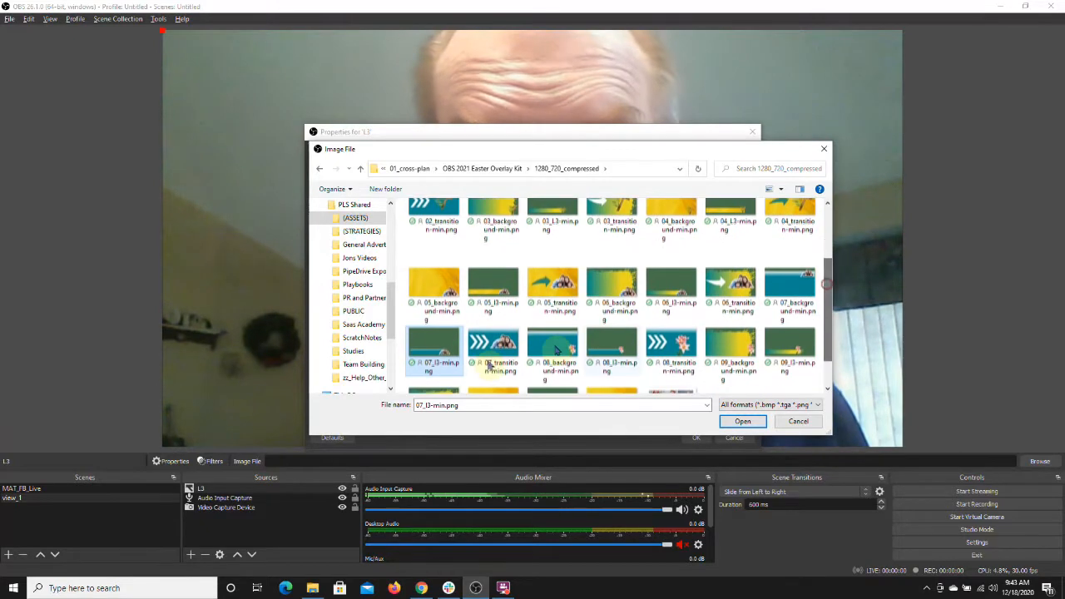
left_click(744, 424)
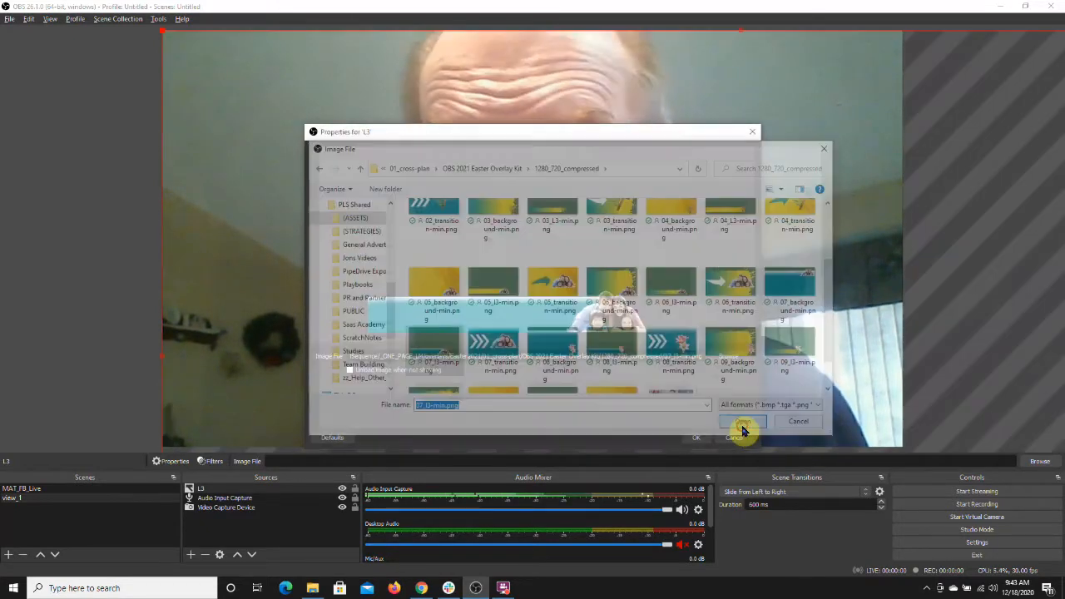
left_click(694, 438)
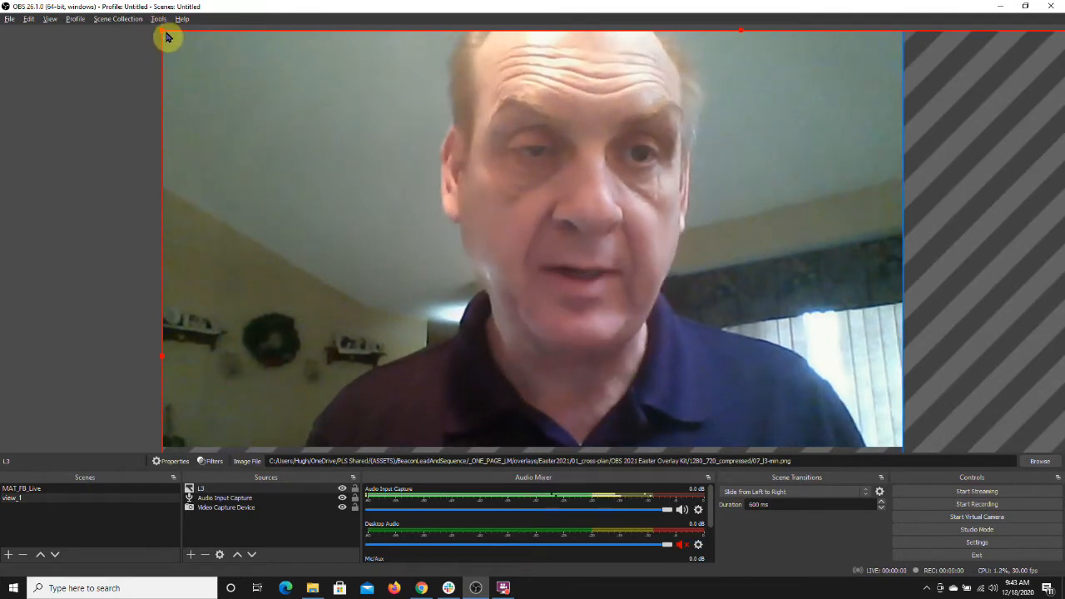
Step: Move and resize the L3 overlay so it covers the whole canvas
left_click_drag(163, 29, 297, 129)
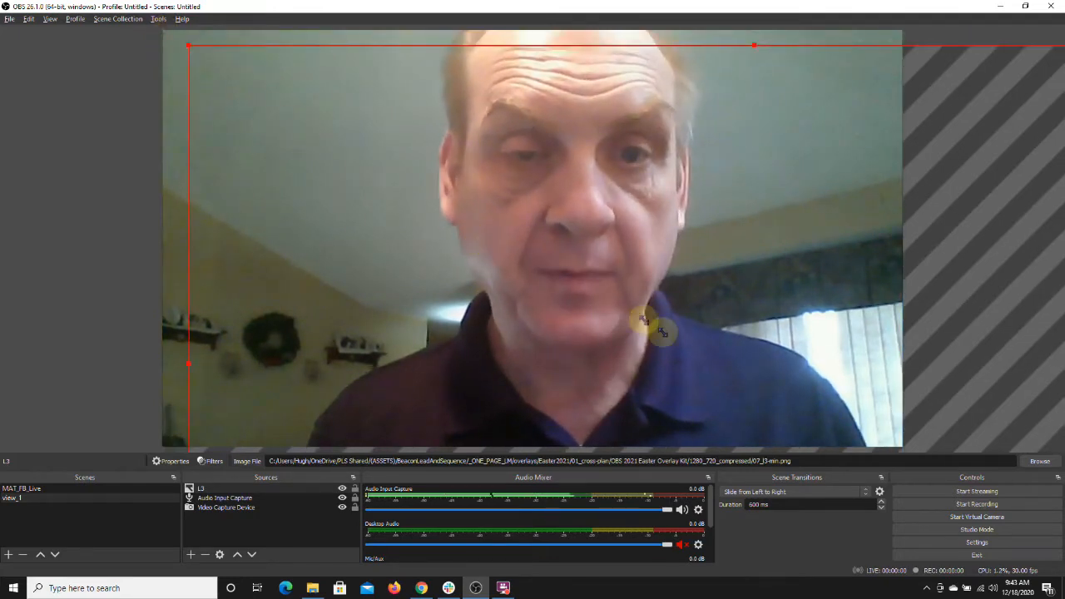
left_click_drag(643, 319, 685, 347)
left_click_drag(746, 376, 267, 113)
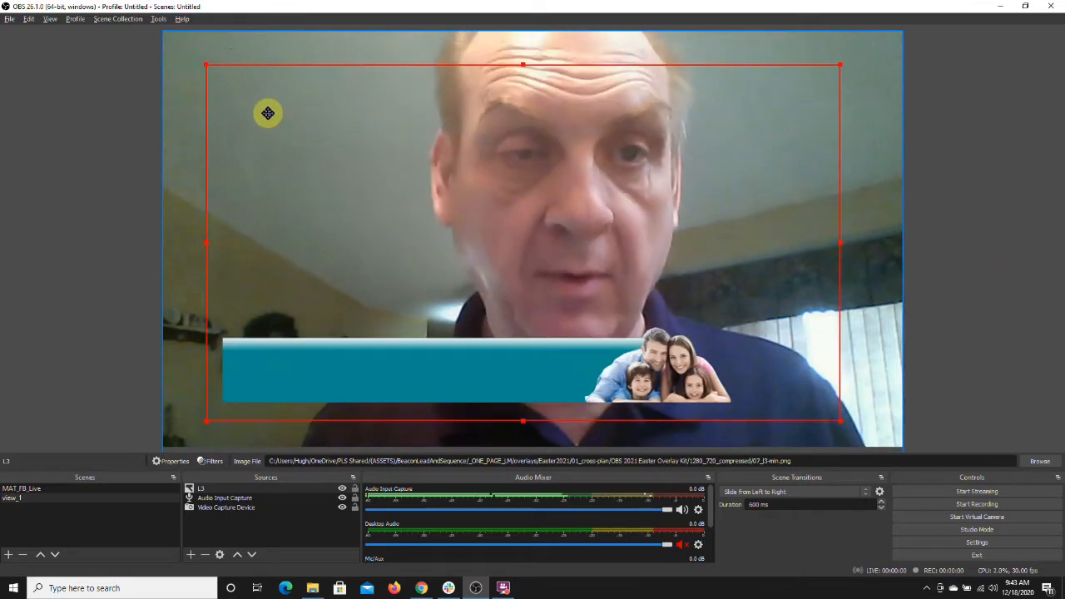
left_click_drag(226, 83, 226, 82)
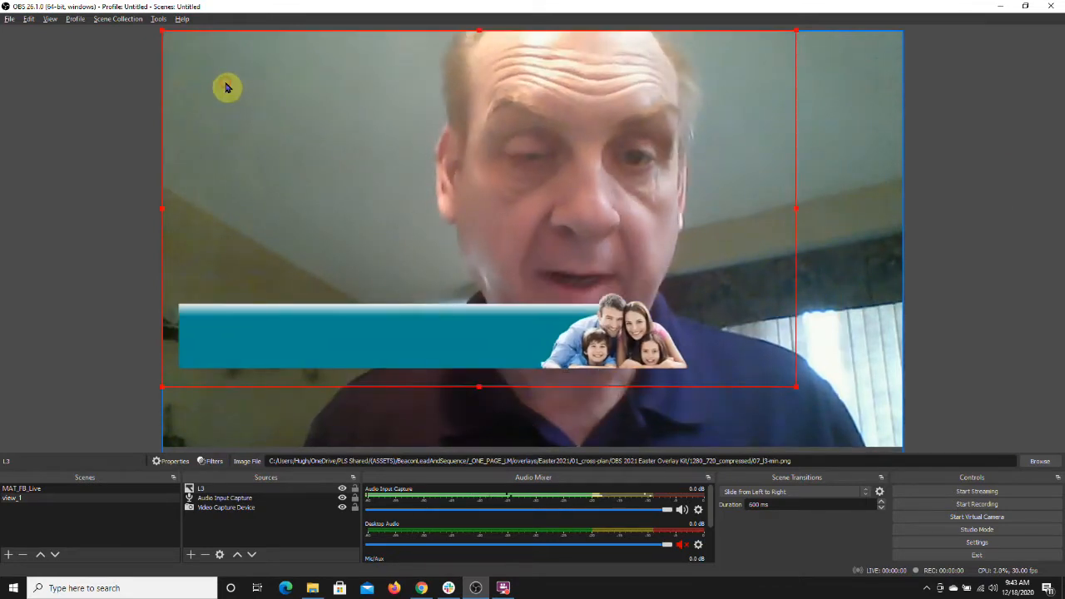
left_click_drag(824, 415, 899, 447)
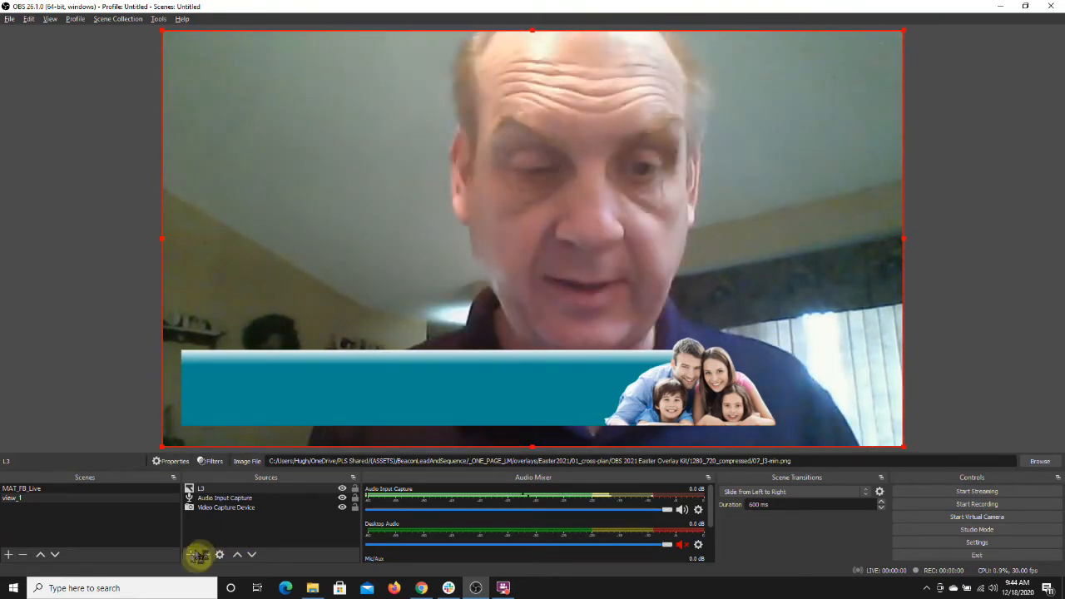
Step: Create a new Text (GDI+) source named Intro
left_click(192, 556)
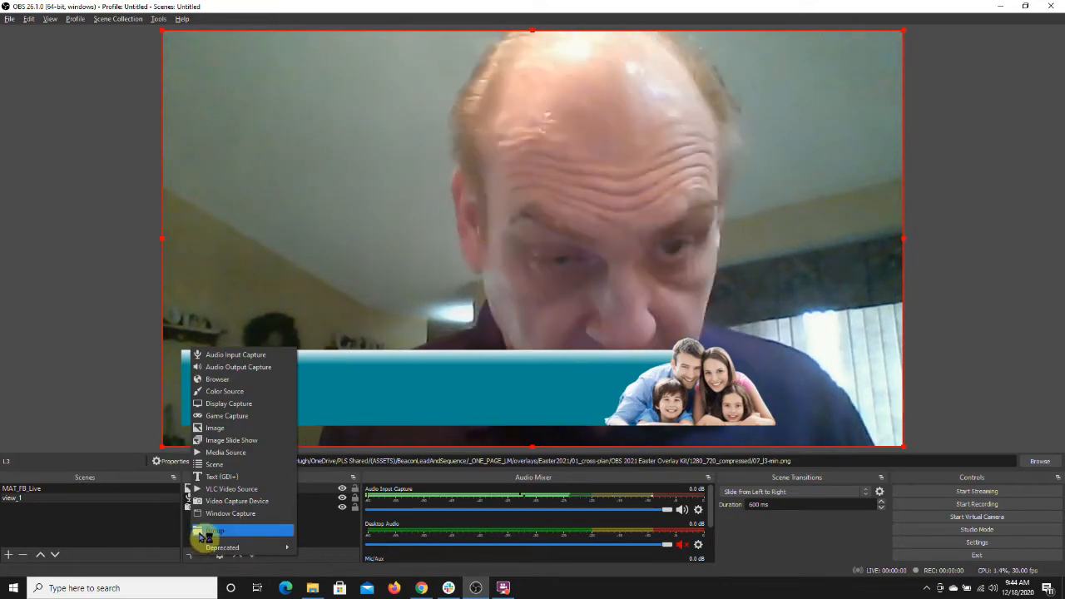
left_click(215, 478)
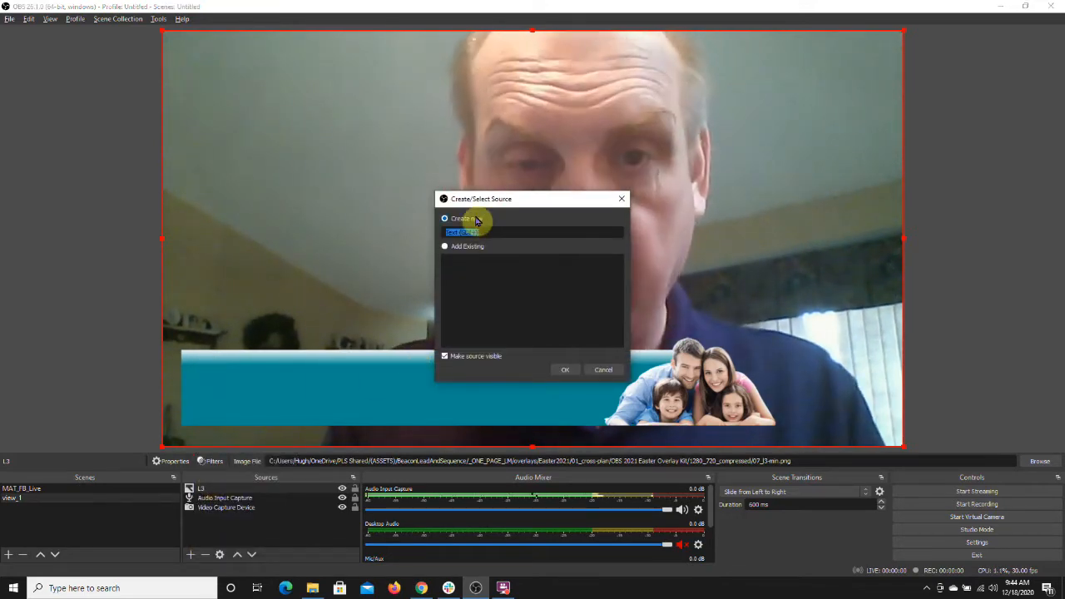
type("Int")
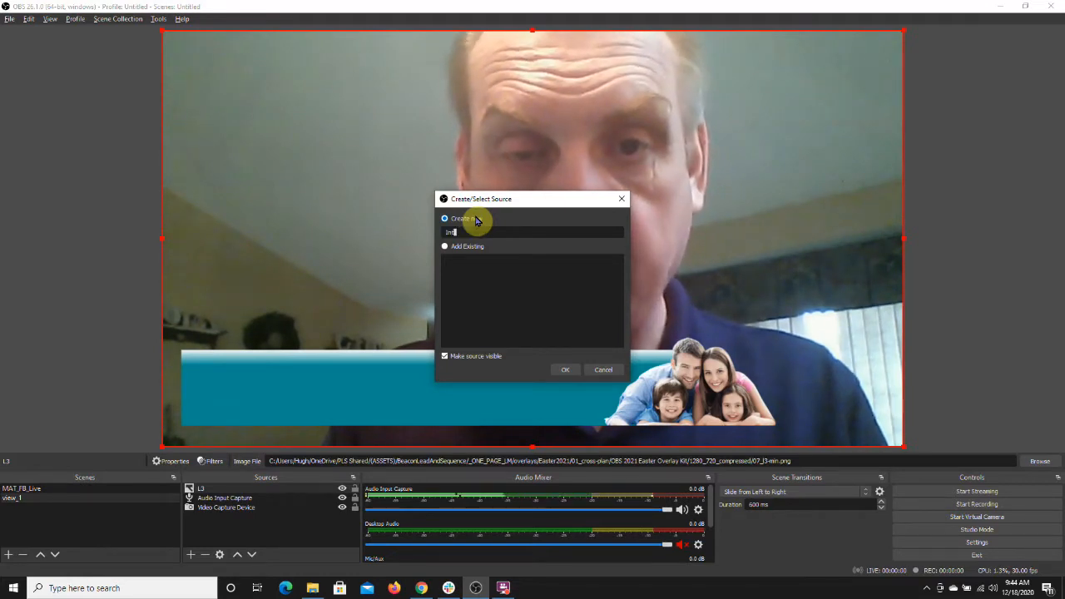
type("ro")
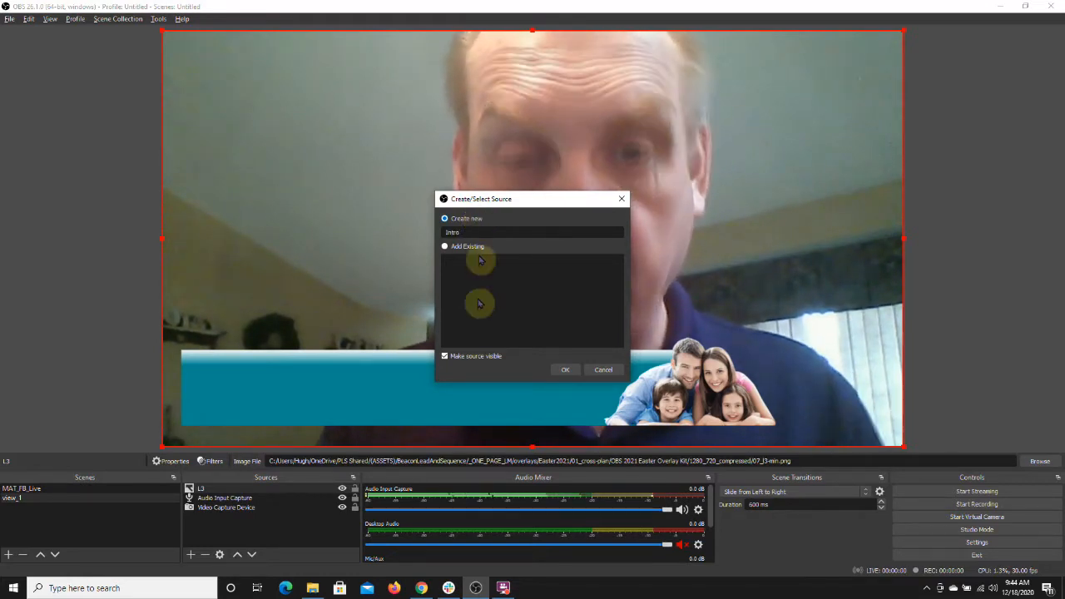
left_click(564, 370)
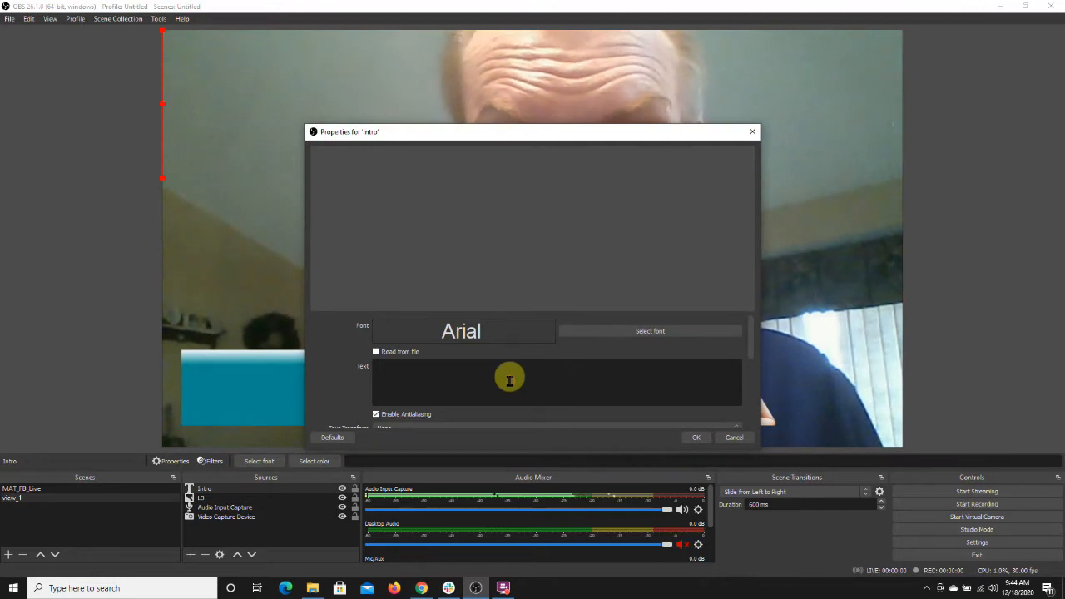
Step: Enter the presenter's name on the first line and CMO PhoneLiveStreaming.com on the second line as the text
type("Hugh Plapp")
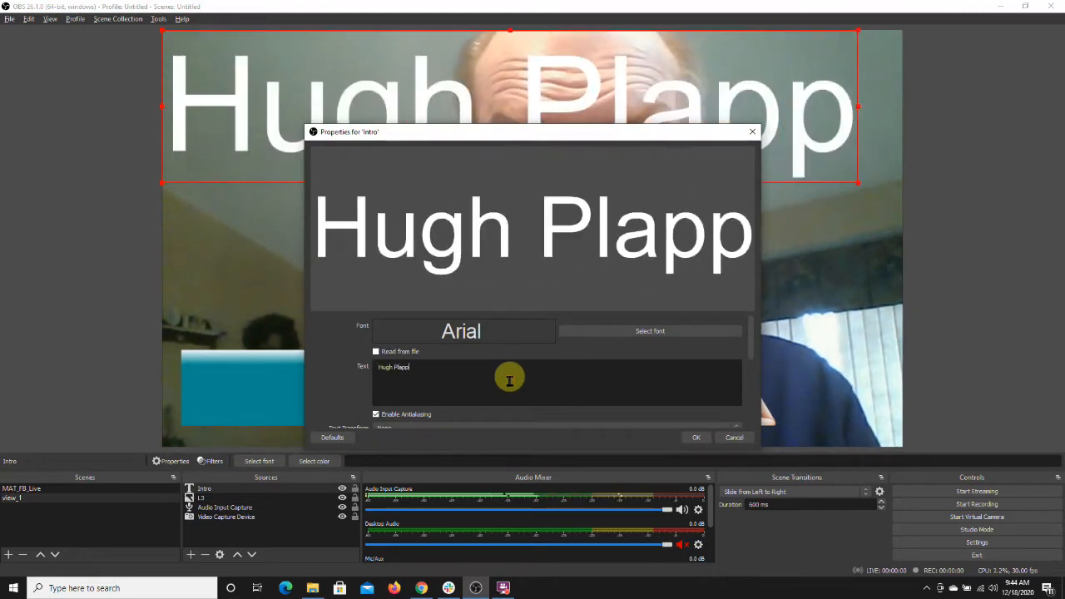
type("ert")
key("Return")
type("CM")
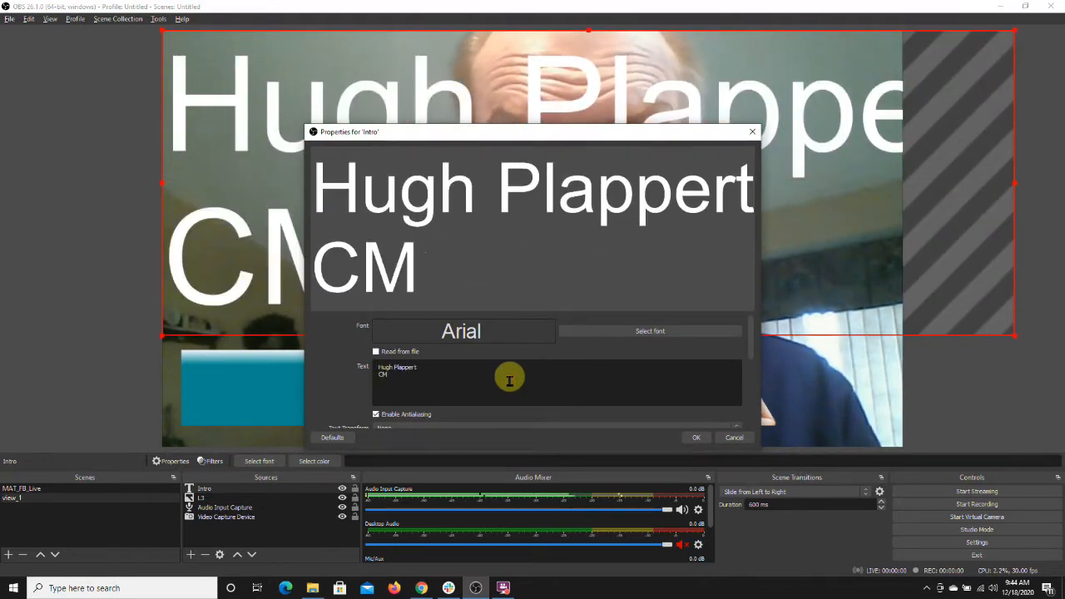
type("O Phon")
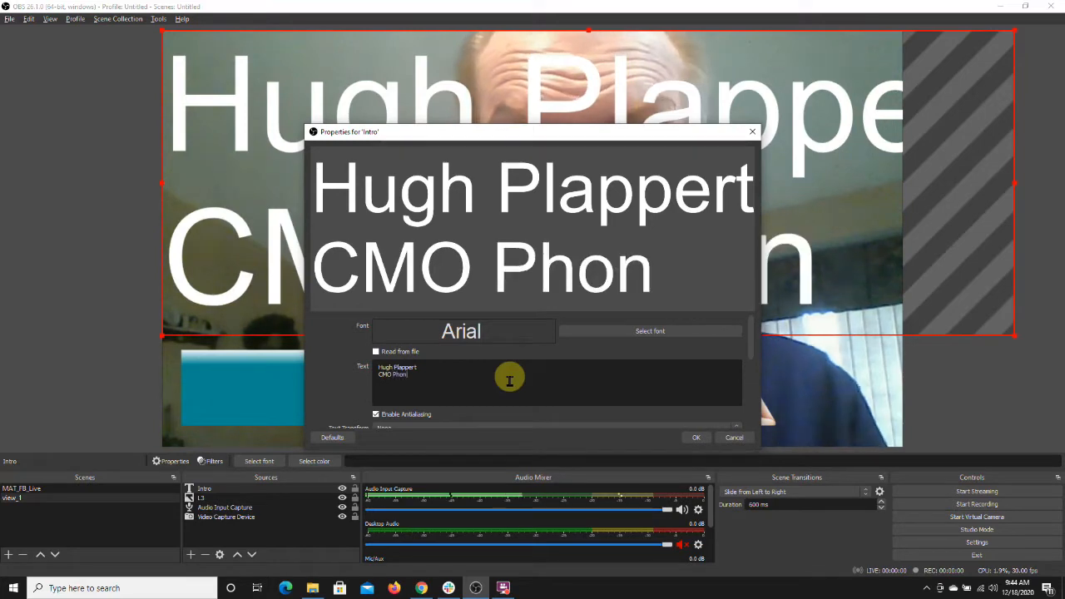
type("eLiveStreaming.com")
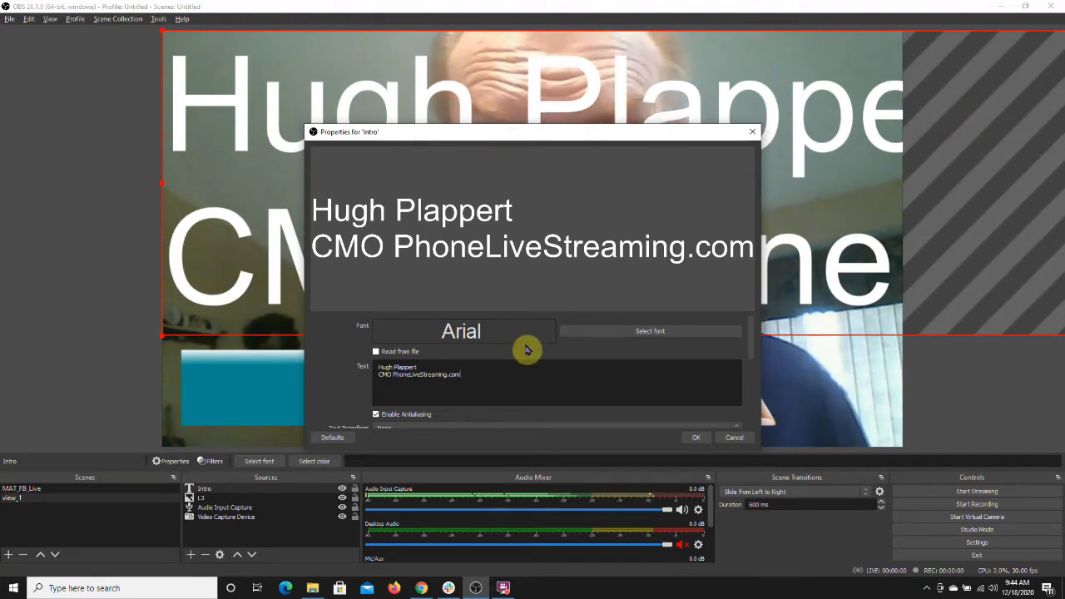
Step: Set the text font to Bahnschrift at size 48
left_click(629, 336)
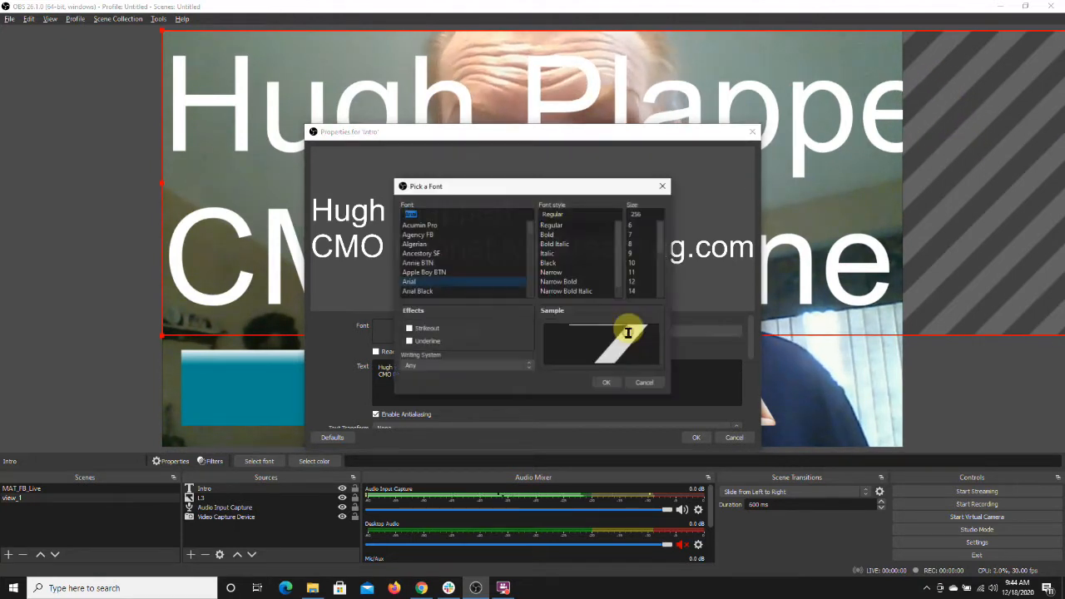
scroll(530, 253, "down", 3)
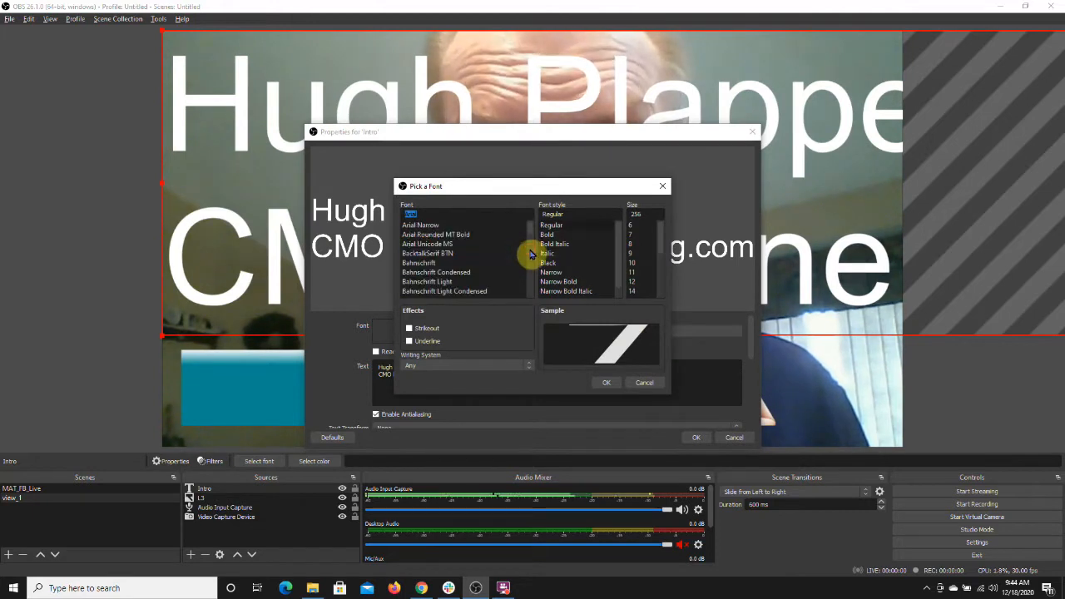
left_click(450, 264)
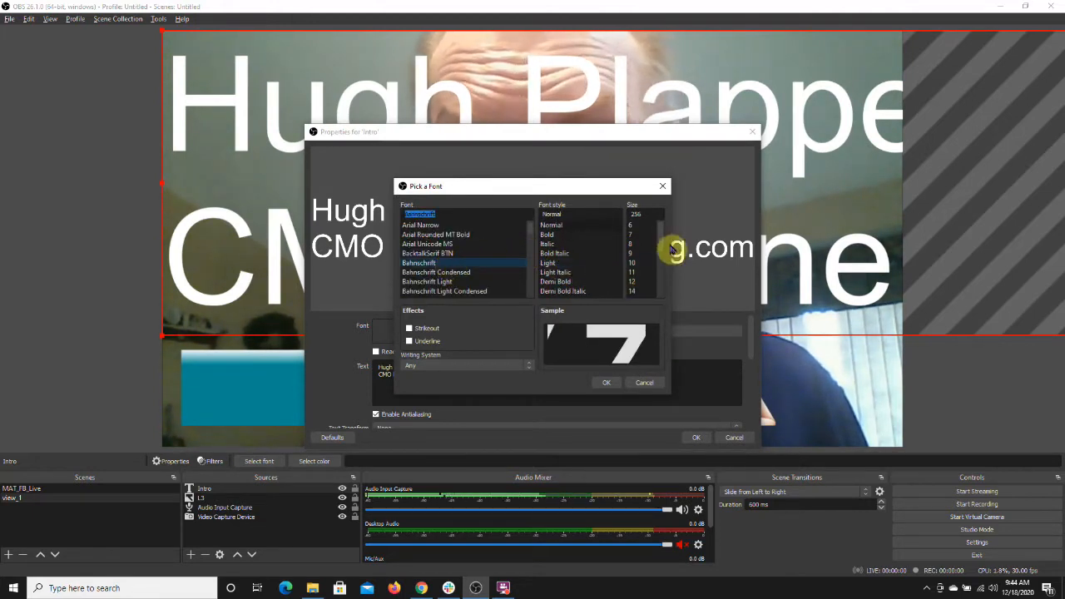
left_click_drag(661, 250, 662, 259)
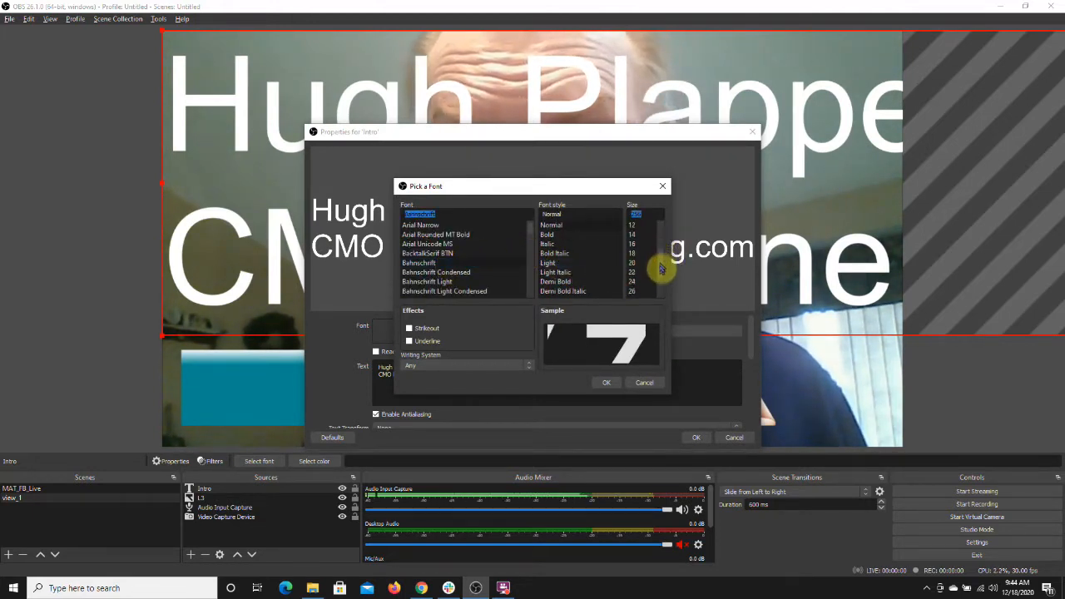
left_click(645, 291)
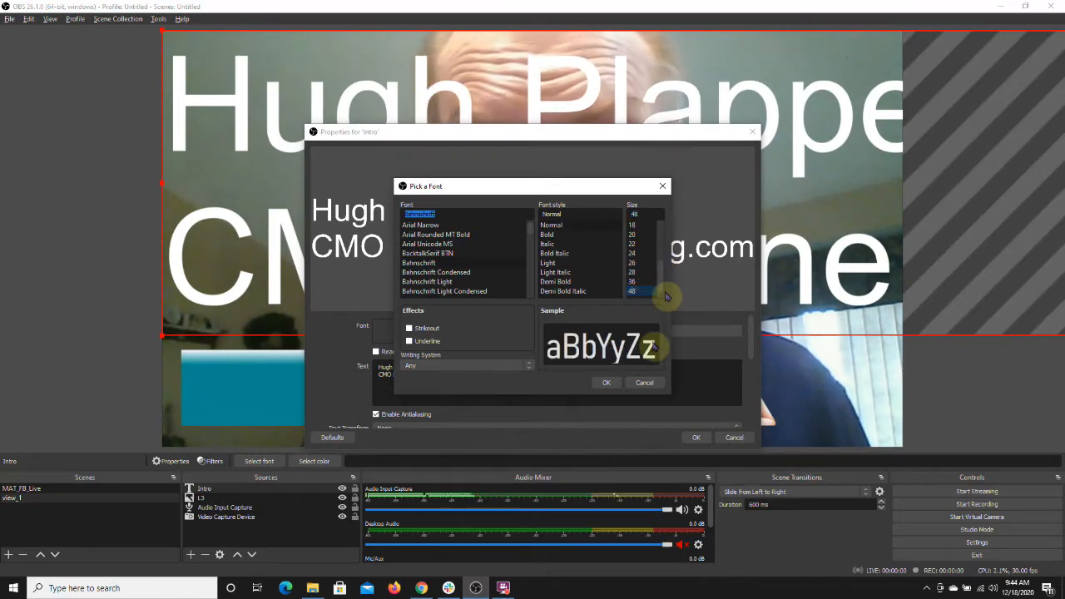
left_click(608, 381)
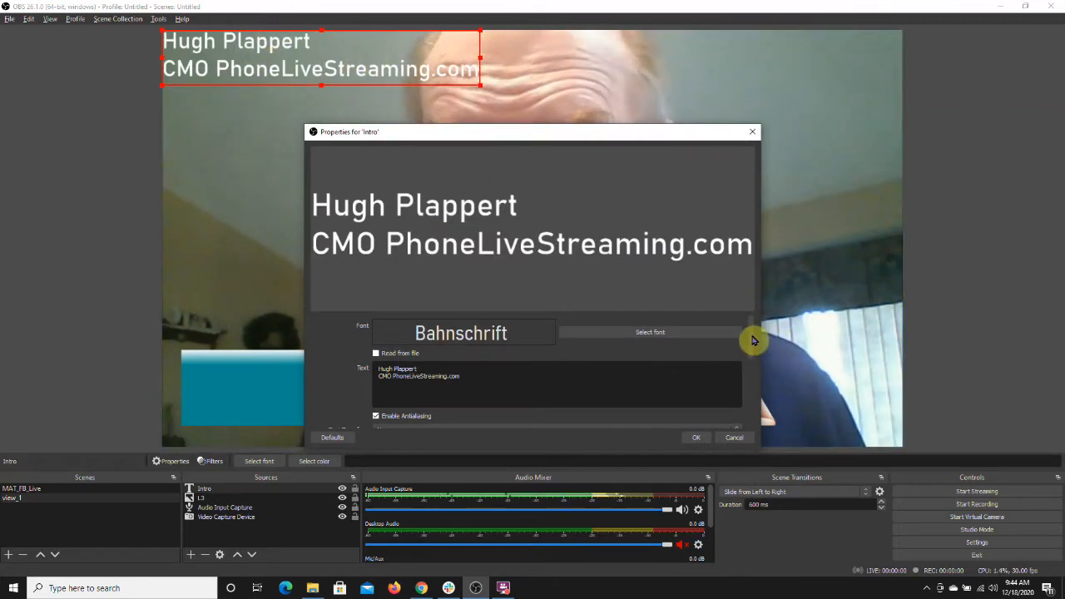
Step: Set the text colour to yellow #ffff00 and confirm the Intro properties
left_click_drag(749, 334, 752, 371)
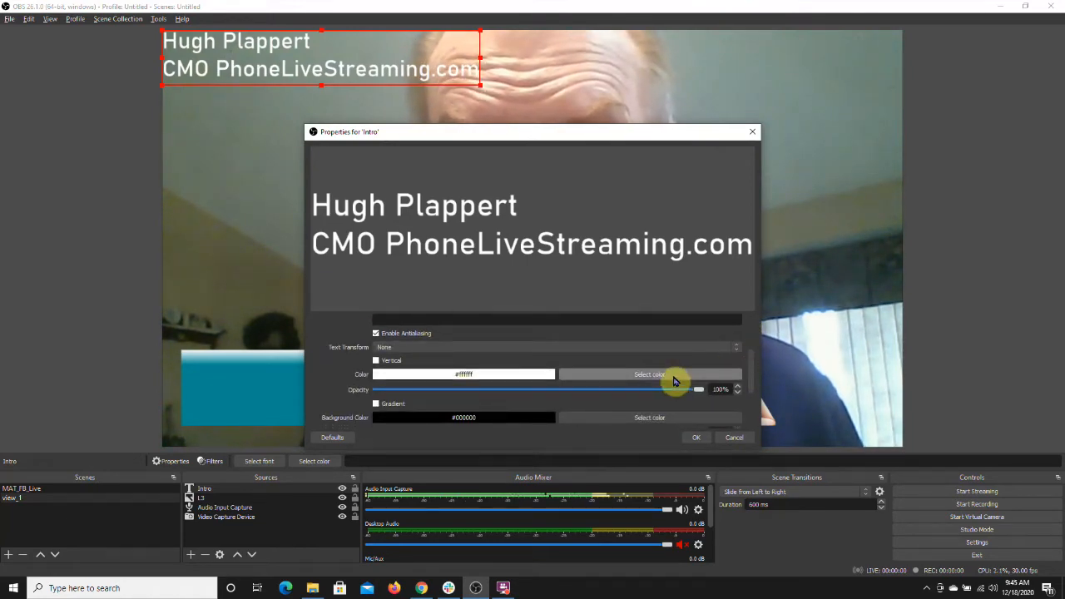
left_click(674, 379)
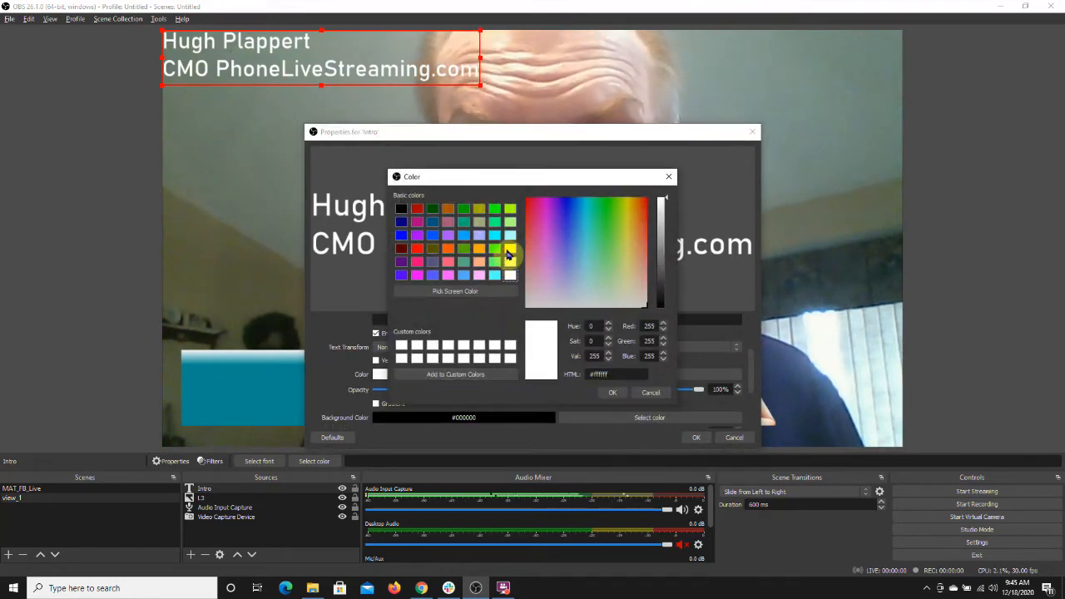
left_click(508, 251)
left_click(614, 394)
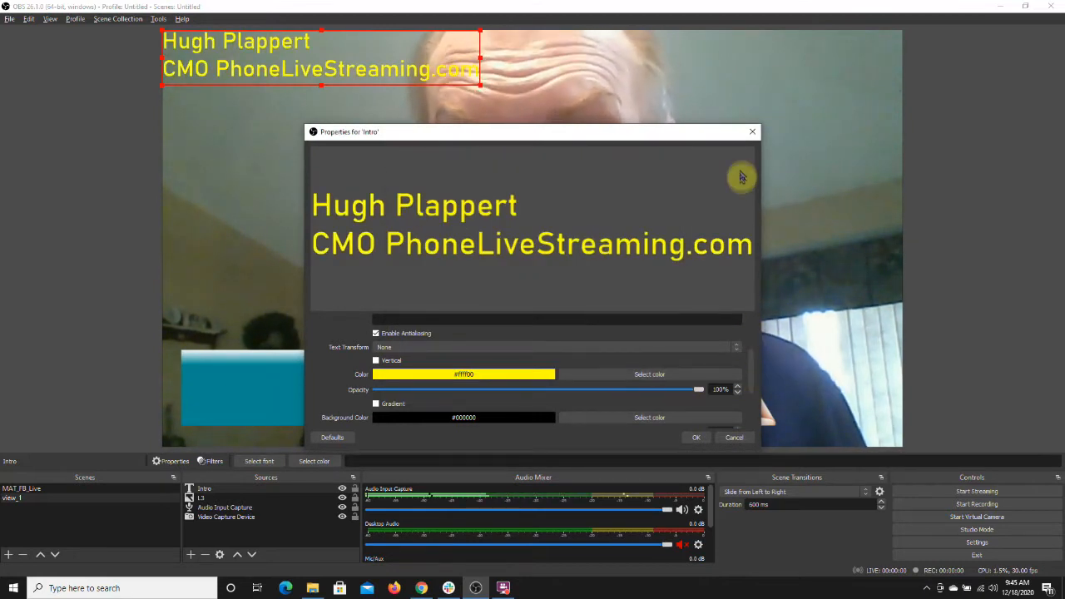
left_click(697, 439)
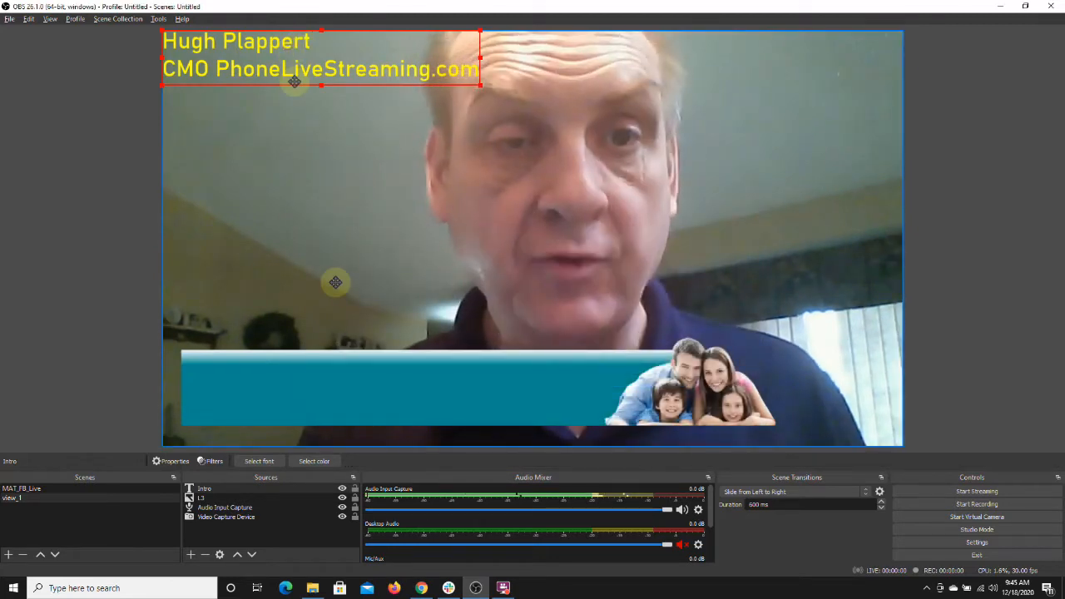
Step: Move the Intro text down onto the teal lower-third banner
left_click_drag(335, 282, 313, 378)
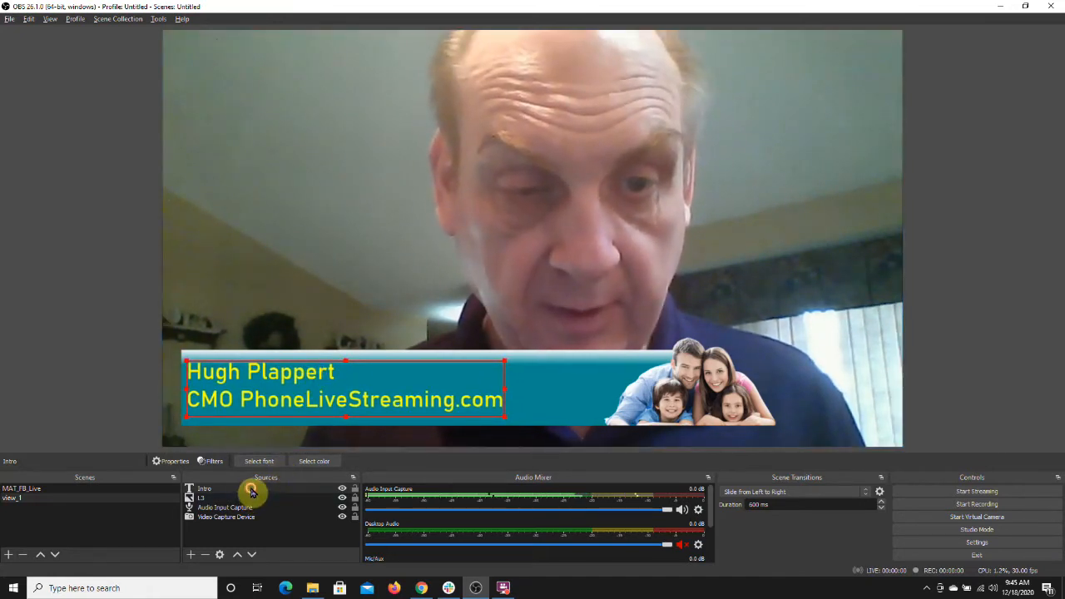
Step: Reopen the Intro text properties and enlarge the font size to 58, then confirm
double_click(250, 489)
left_click(694, 334)
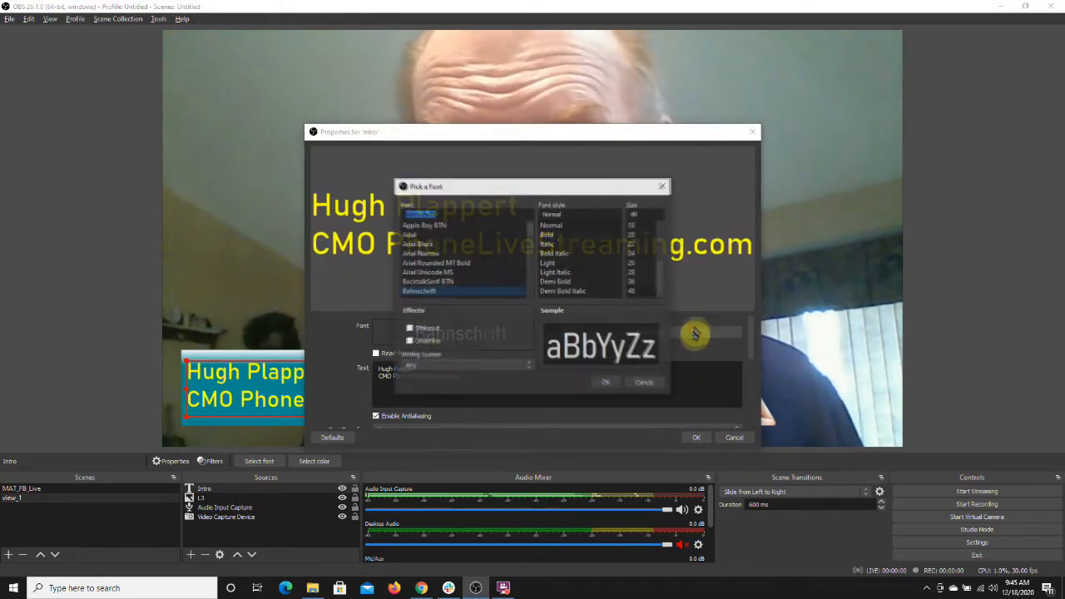
left_click(643, 214)
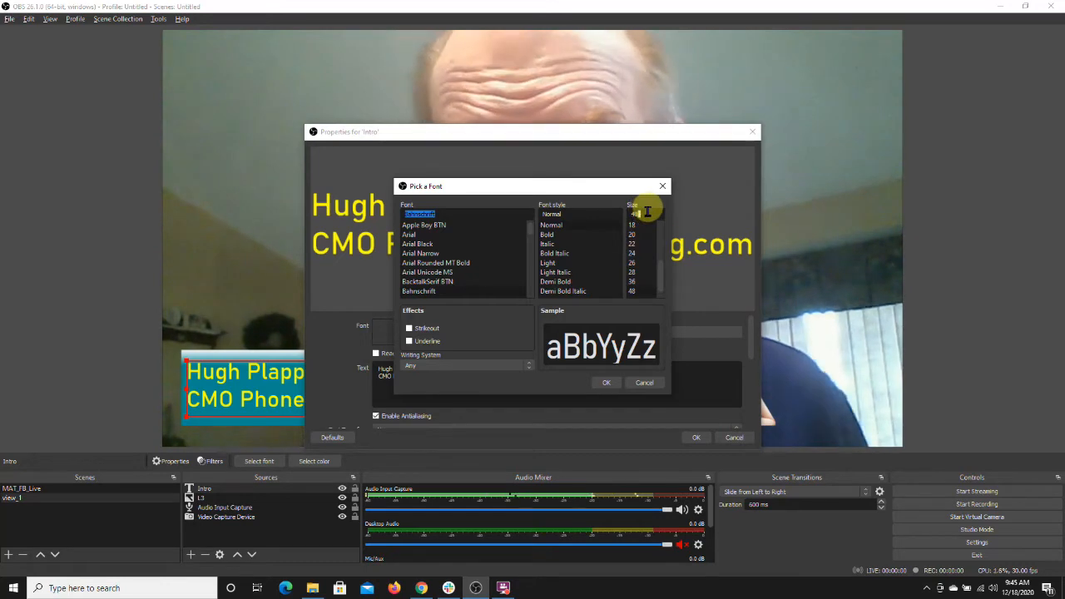
key("BackSpace")
type("58")
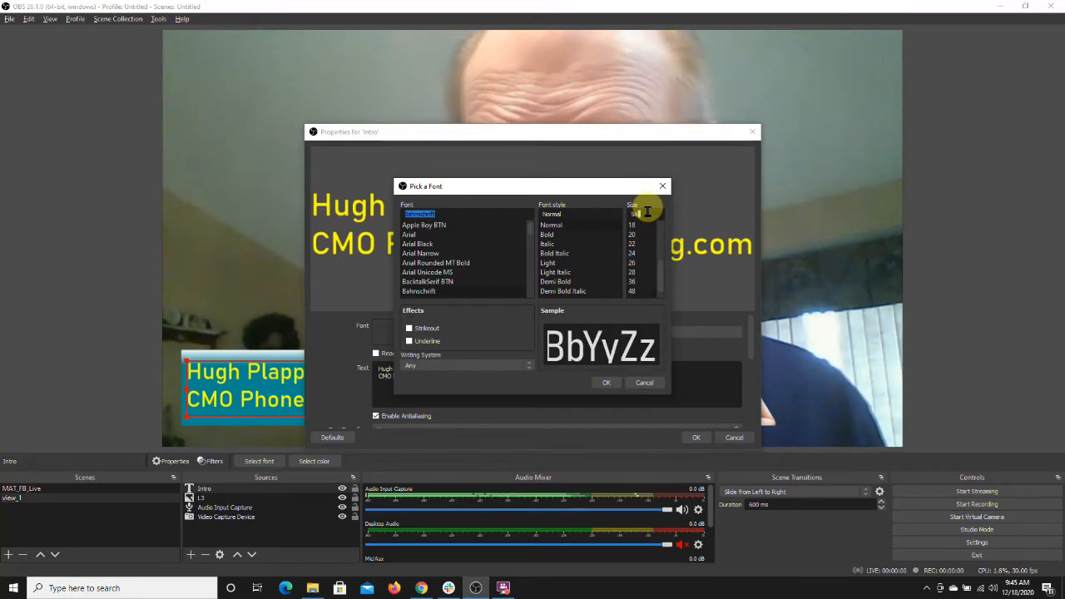
left_click(606, 382)
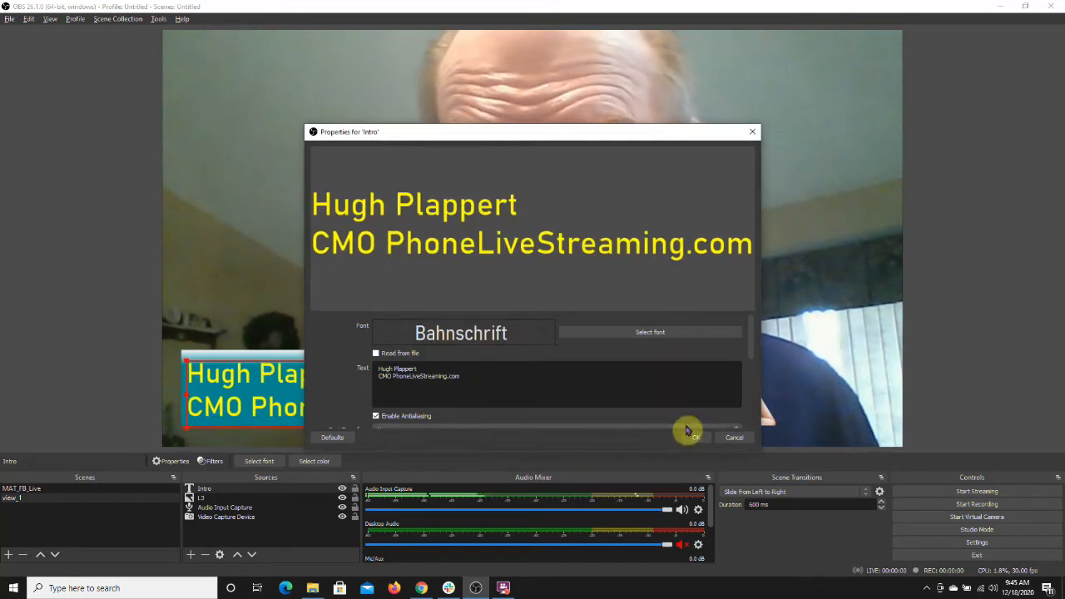
left_click(691, 439)
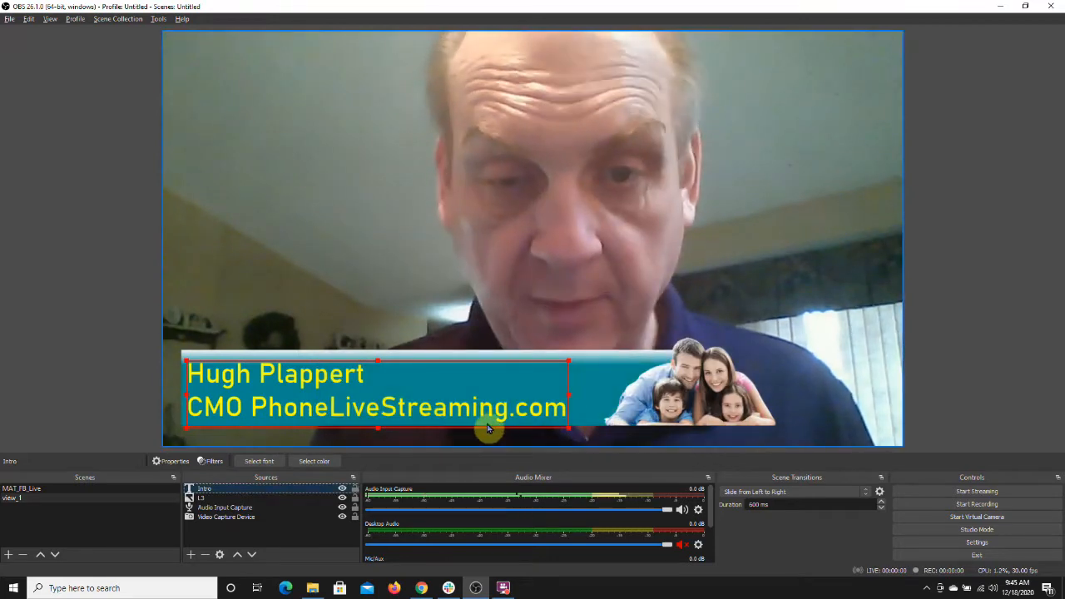
left_click_drag(487, 421, 486, 422)
left_click(131, 261)
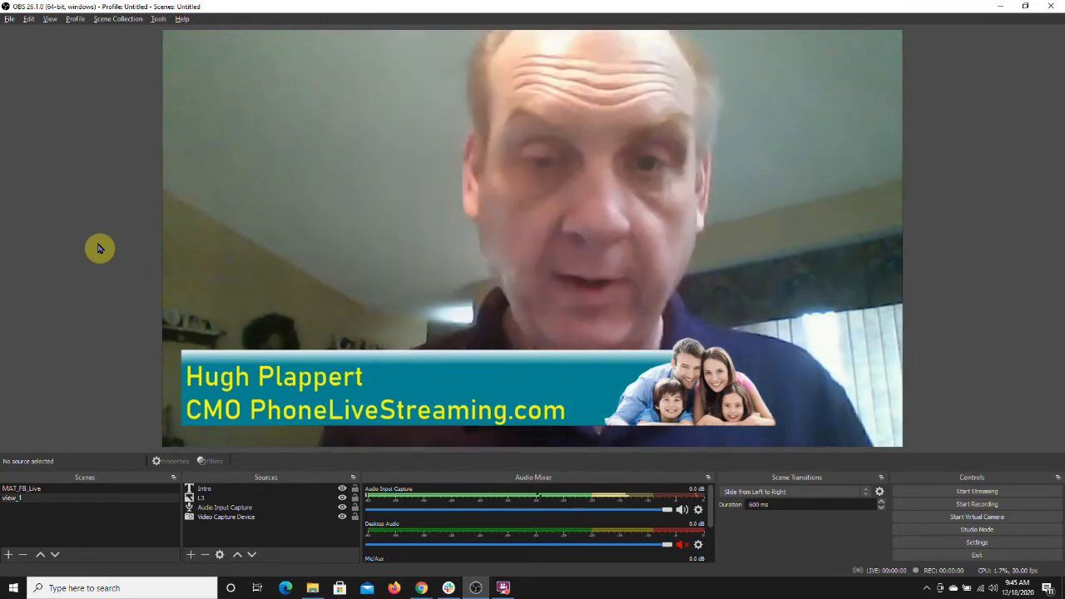
Step: Add a new scene named view)2
left_click(10, 557)
type("vie")
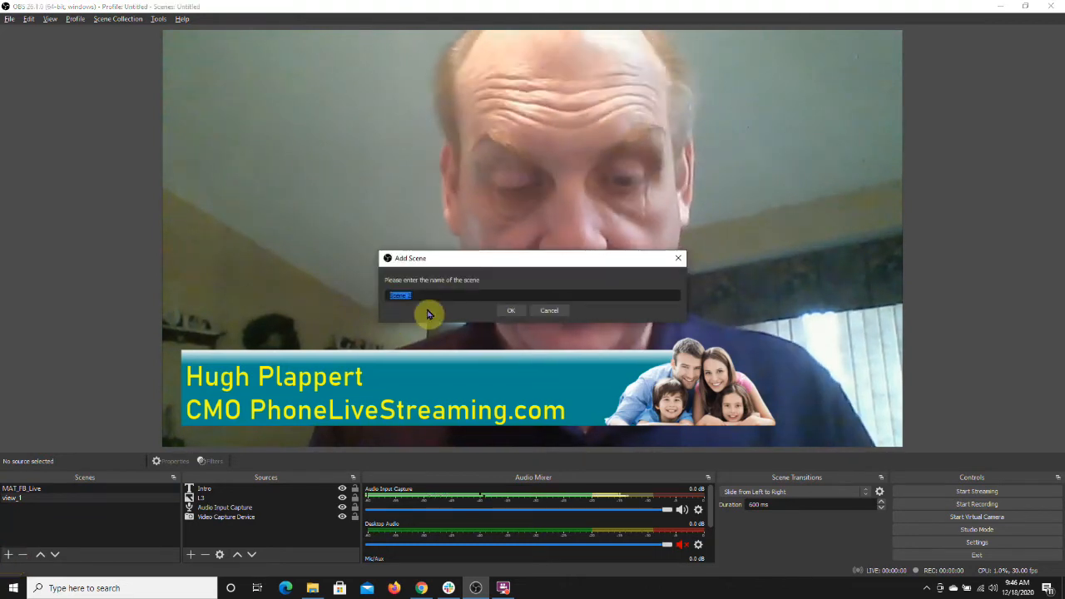
type("w)2")
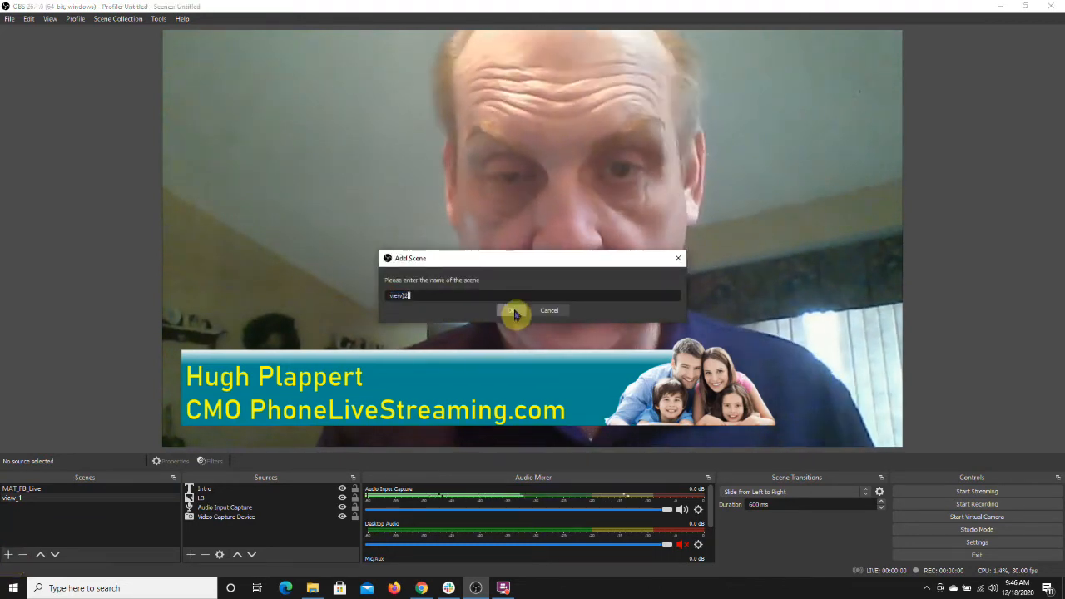
left_click(510, 310)
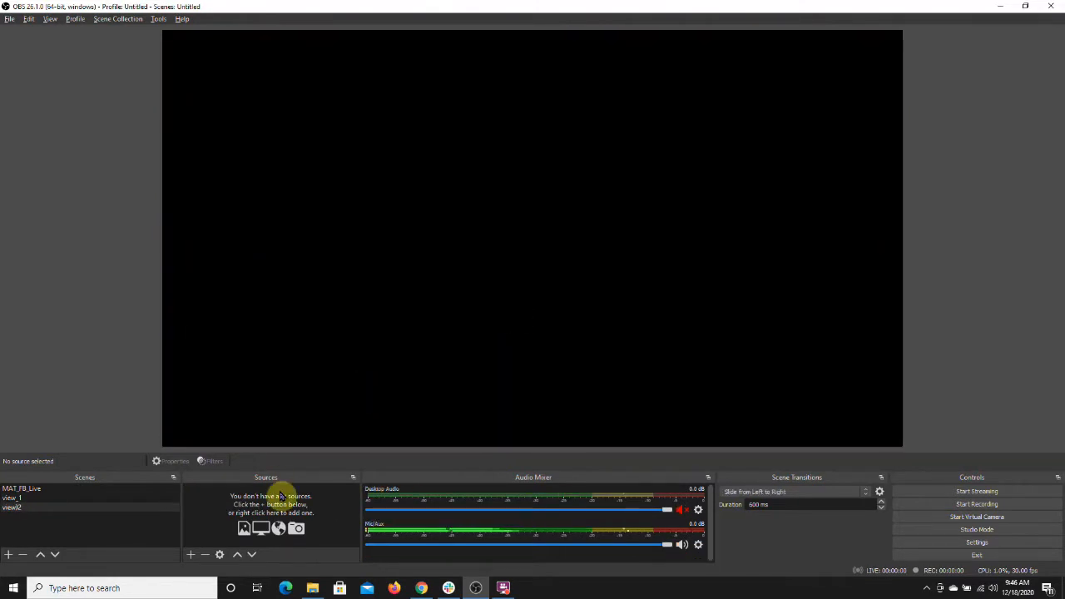
Step: Create a new Window Capture source named FoxNews in the new scene
left_click(192, 555)
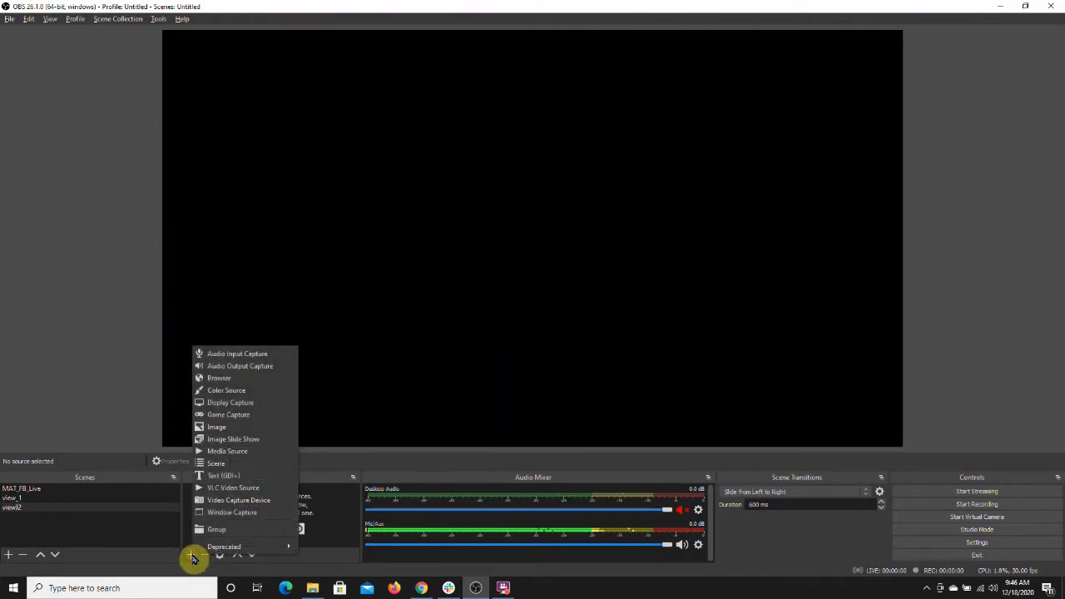
left_click(215, 513)
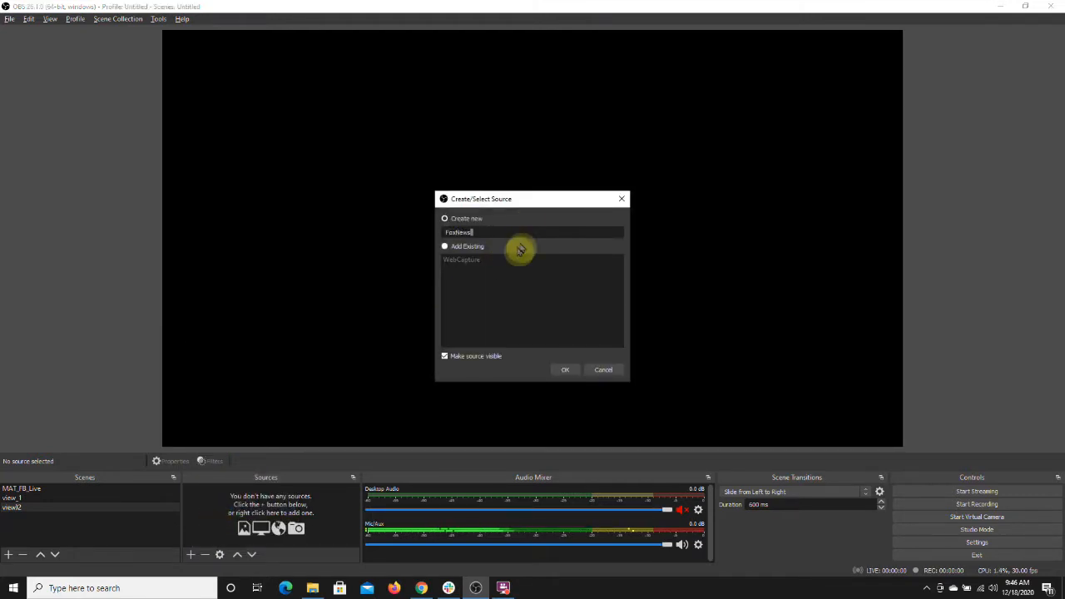
left_click(565, 369)
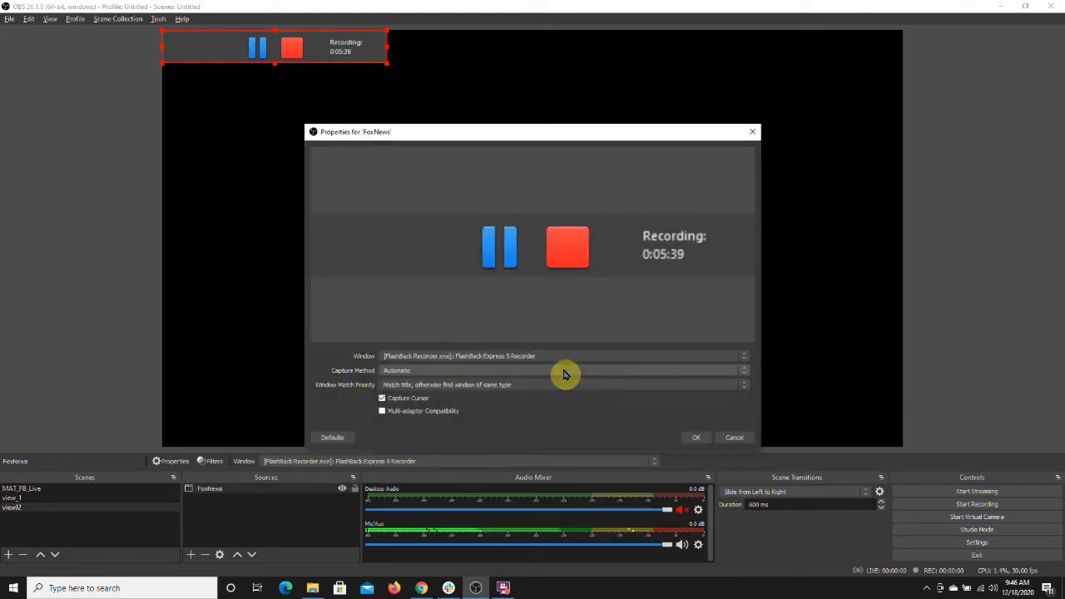
Step: Set the captured window to the Chrome Fox News page and confirm the properties
left_click(486, 358)
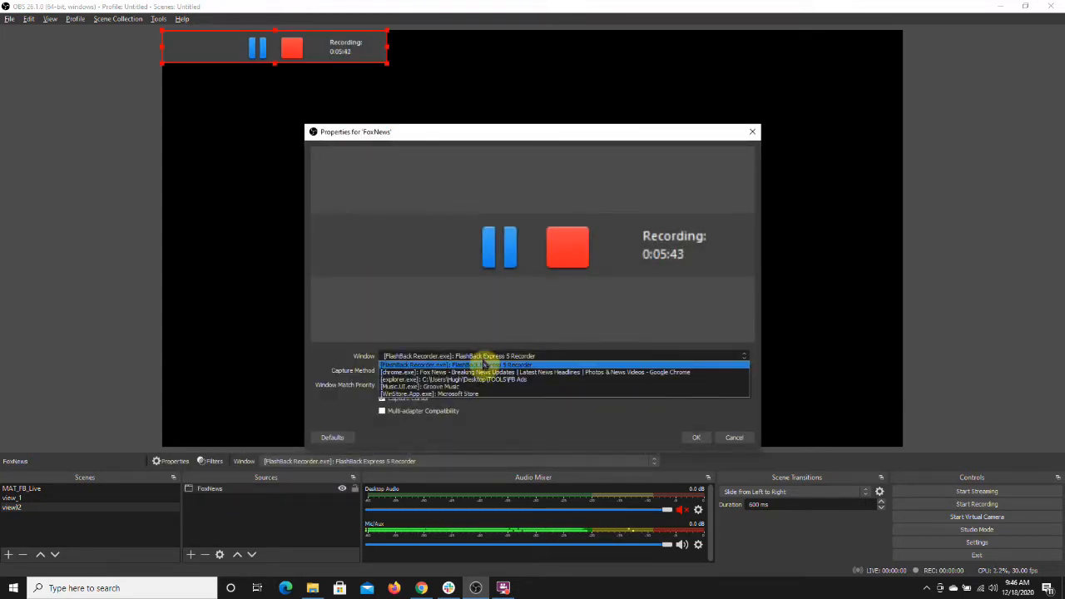
left_click(483, 372)
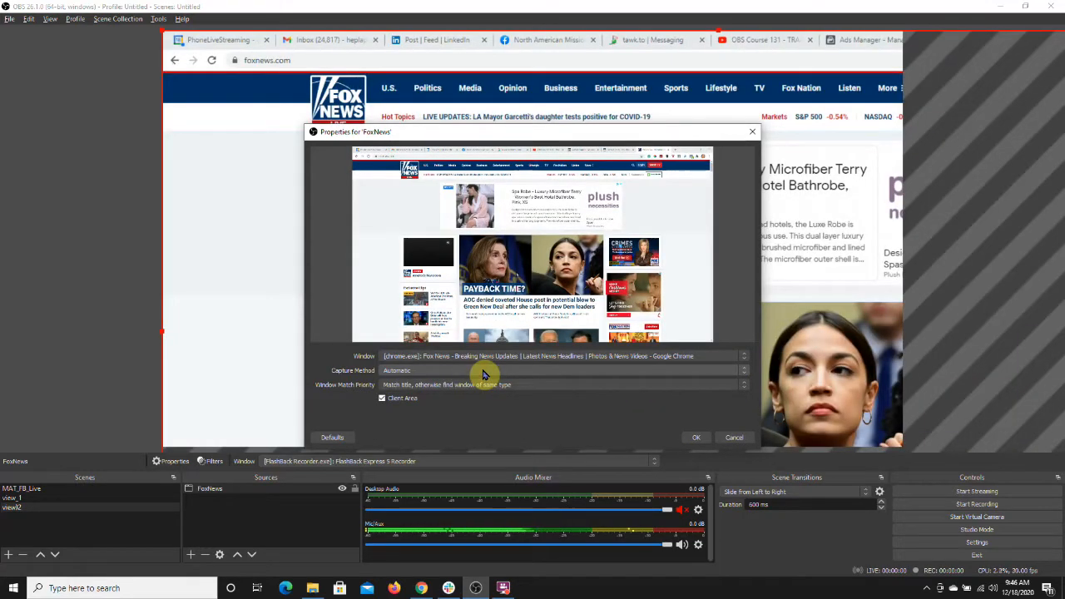
left_click(696, 440)
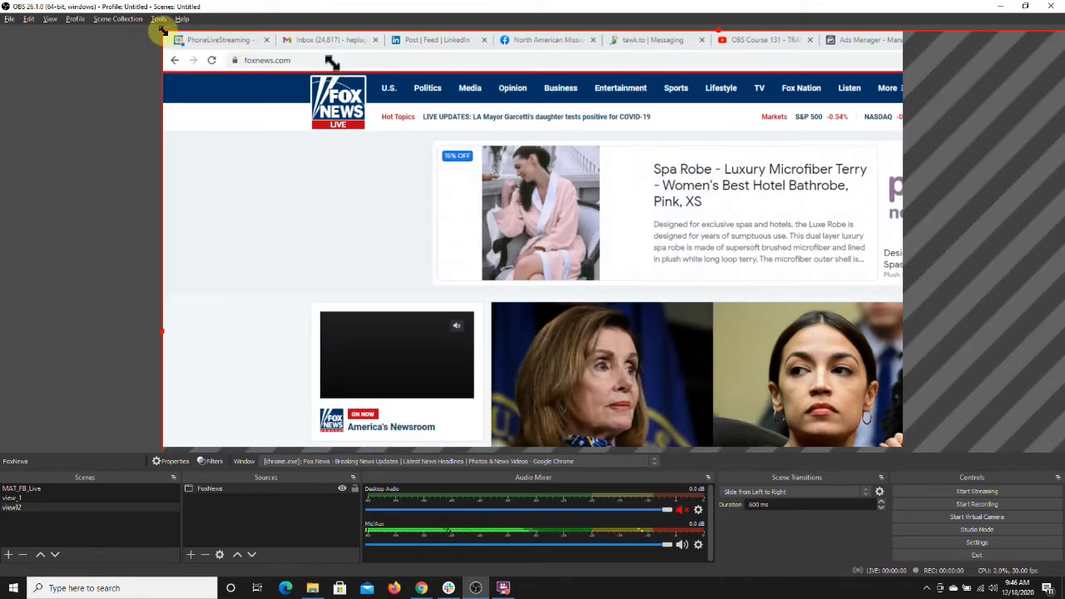
Step: Move and resize the Fox News window capture so it fills the canvas
left_click_drag(162, 31, 258, 112)
left_click_drag(306, 144, 316, 100)
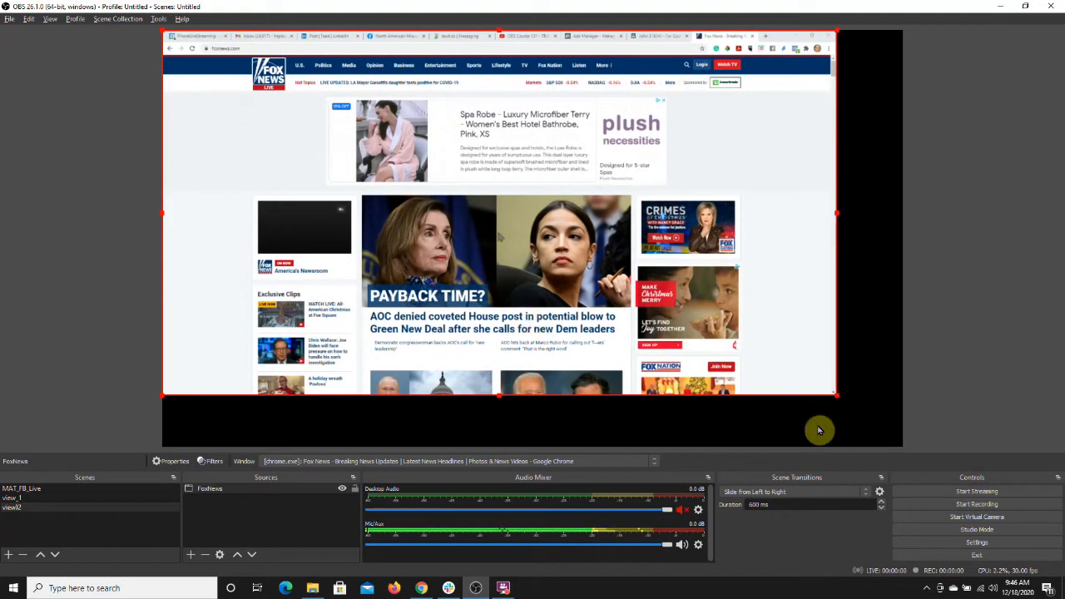
left_click_drag(836, 395, 904, 416)
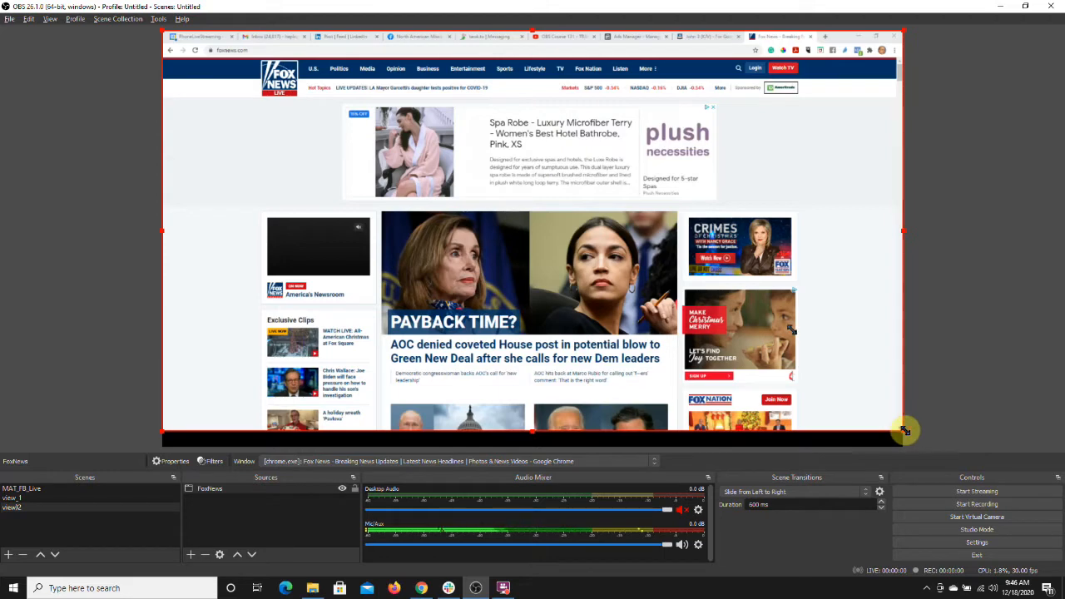
left_click_drag(903, 432, 916, 443)
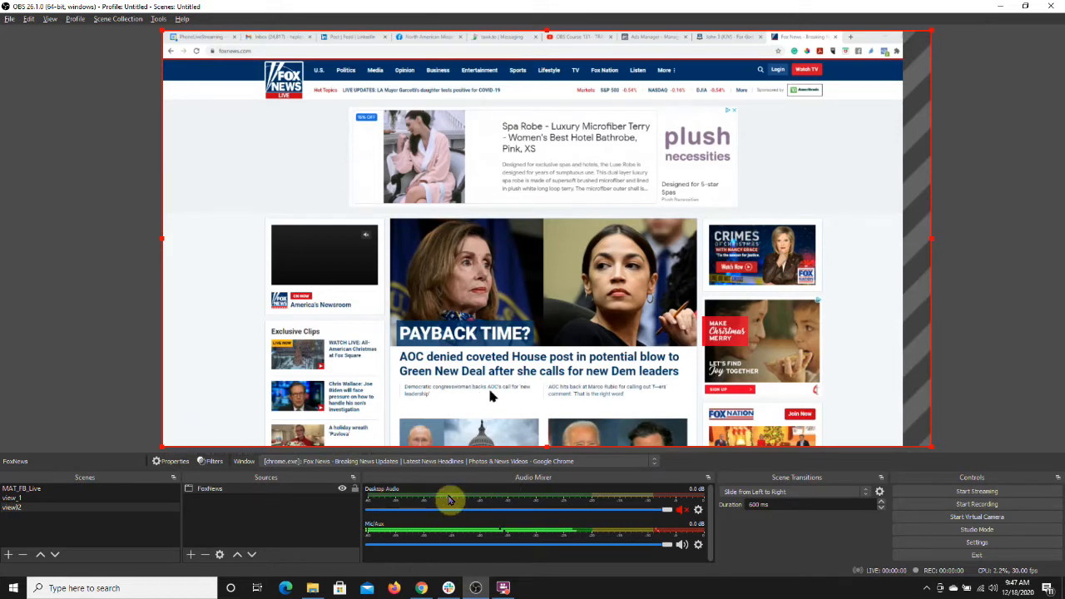
Step: Add the existing Audio Input Capture source to the view)2 scene
left_click(190, 556)
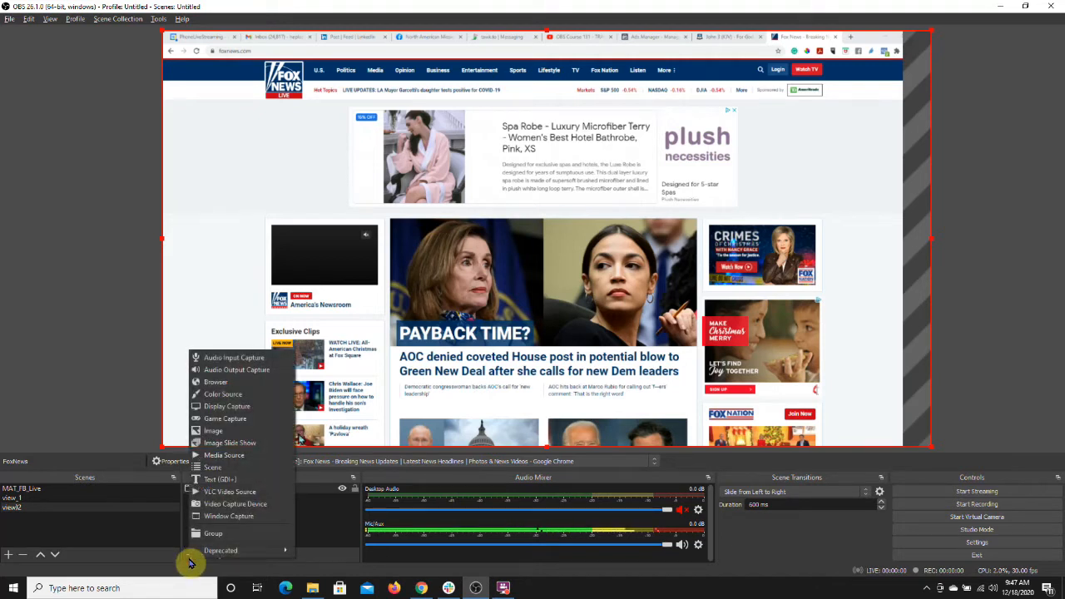
left_click(220, 358)
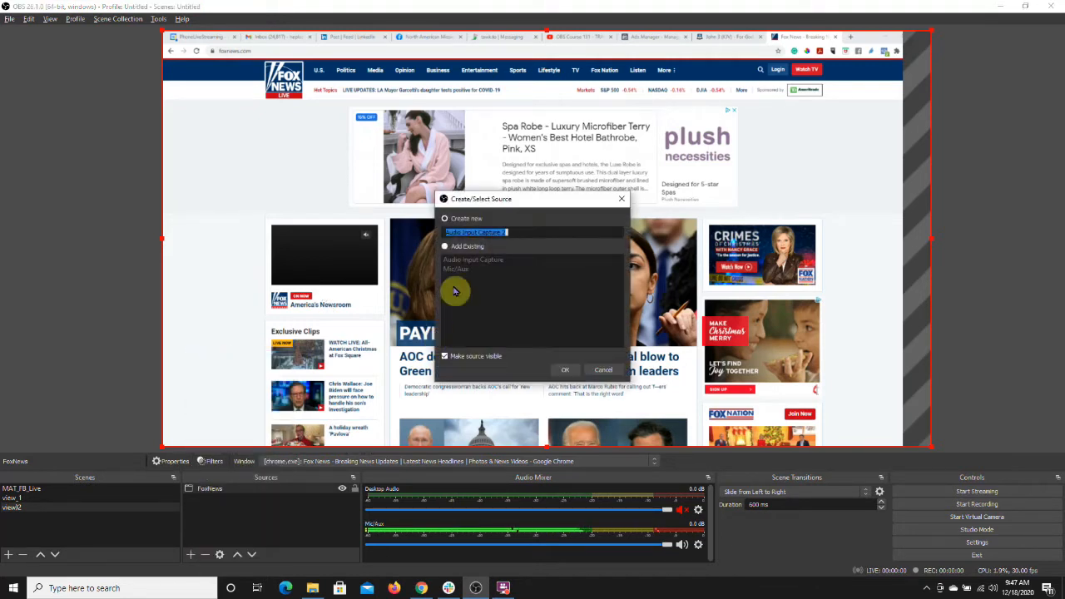
left_click(444, 248)
left_click(464, 261)
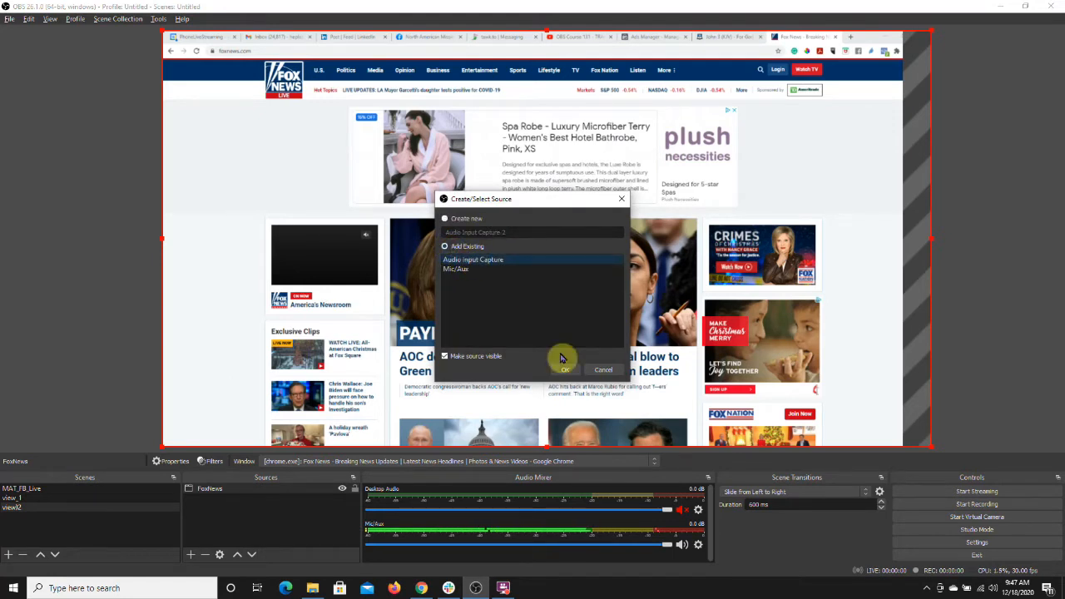
left_click(566, 371)
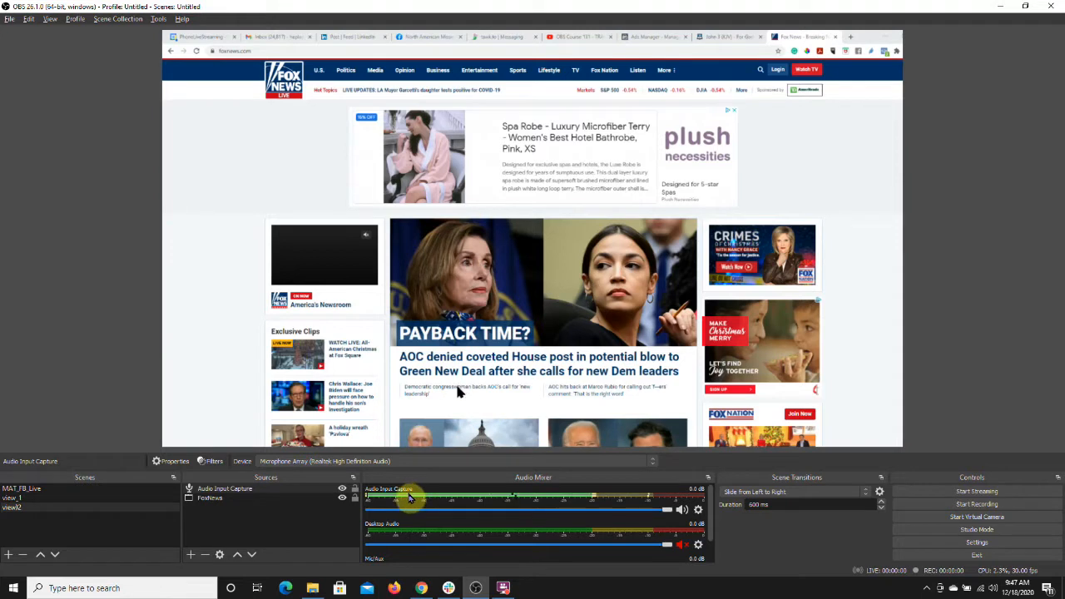
Step: Rename the view)2 scene to view_2
left_click(78, 507)
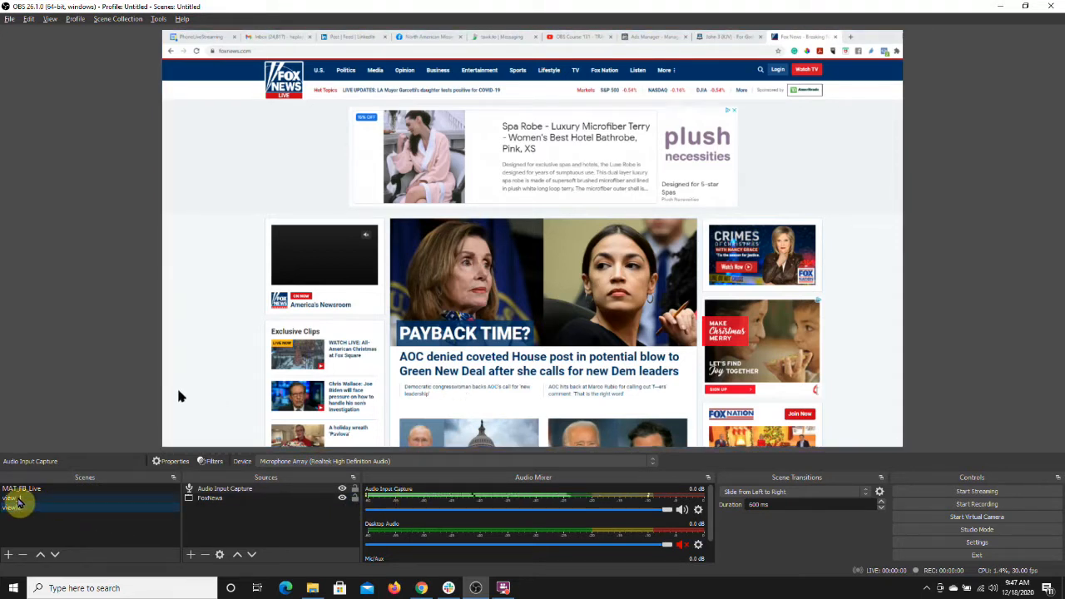
right_click(28, 508)
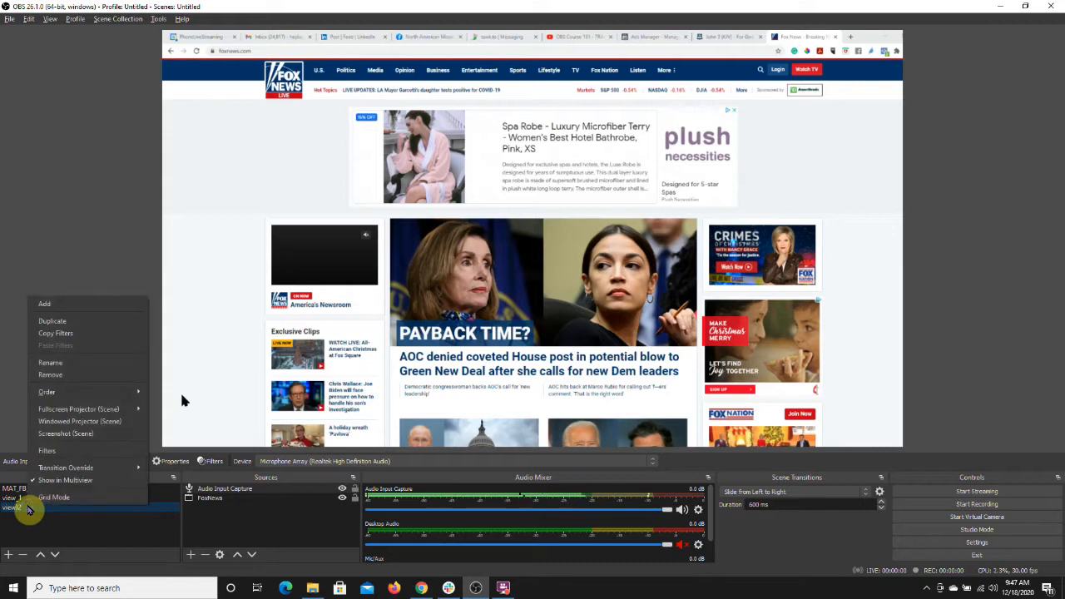
left_click(60, 364)
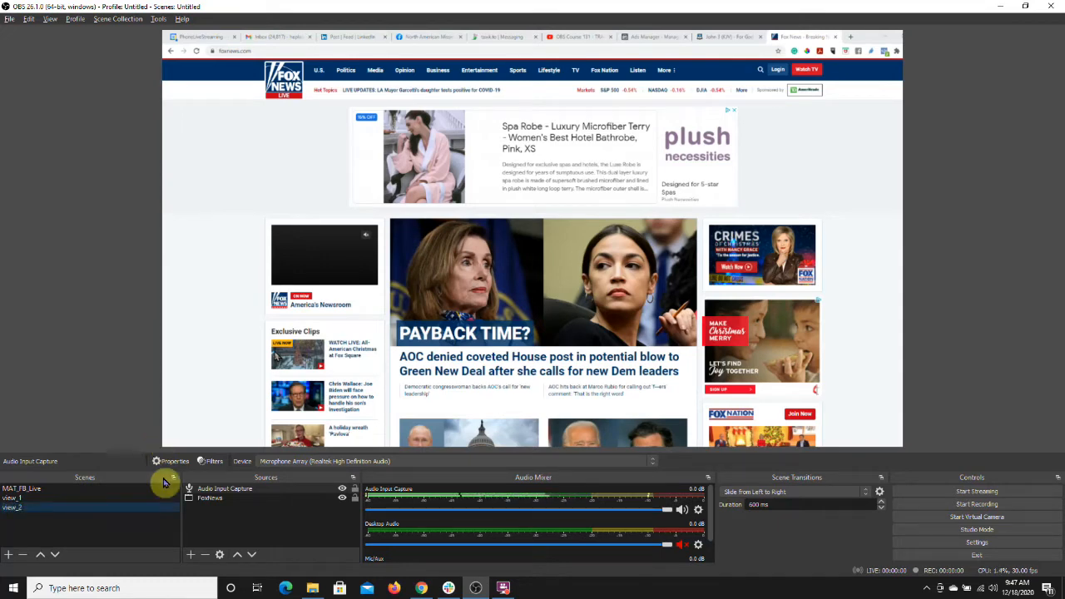
left_click(60, 500)
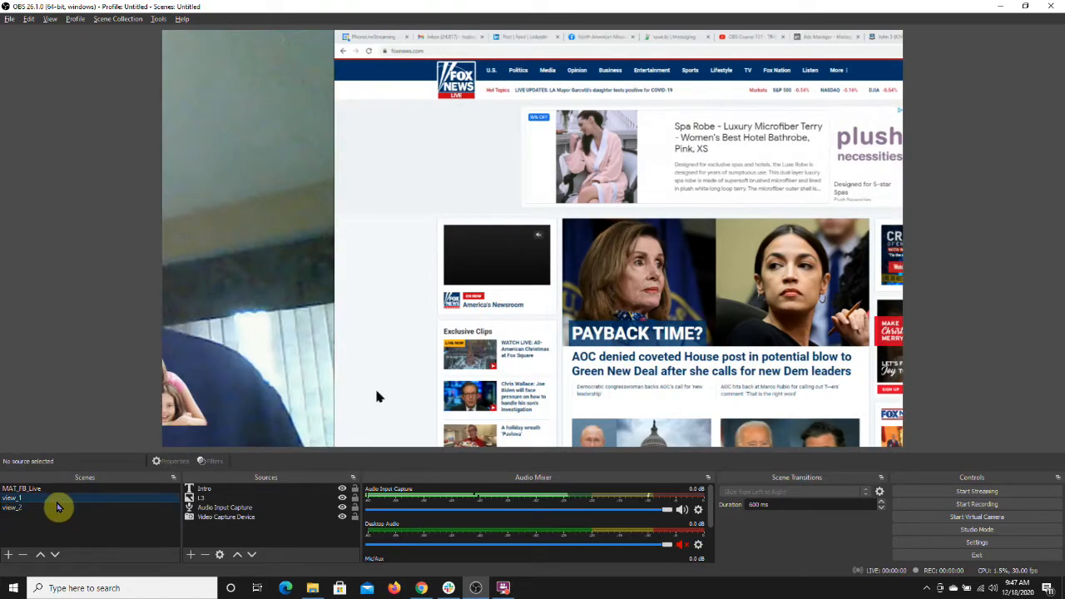
Step: Add a new scene named view_3
left_click(57, 509)
left_click(53, 499)
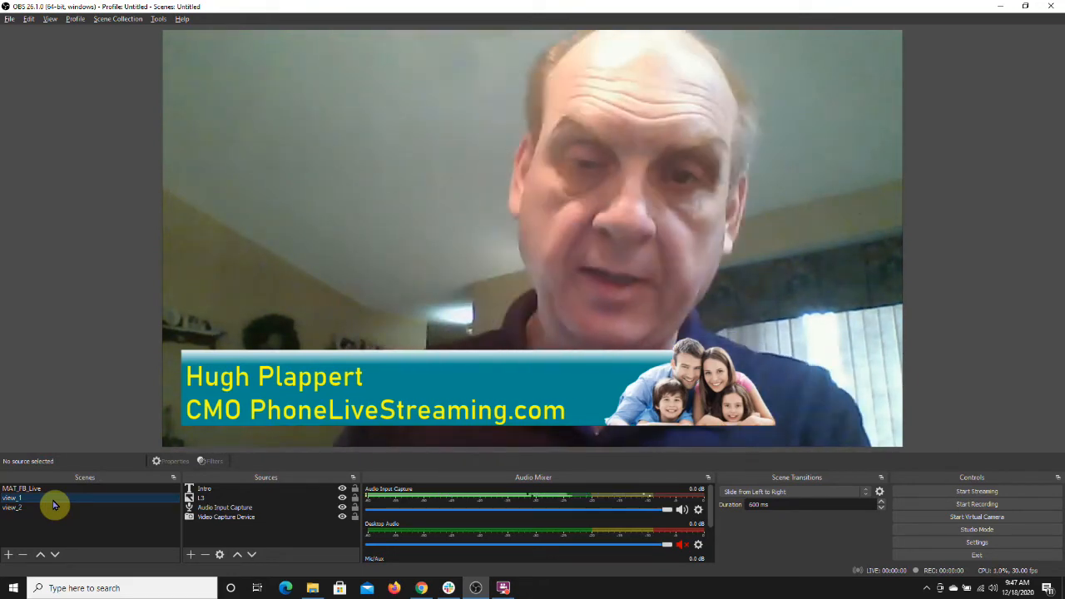
left_click(10, 554)
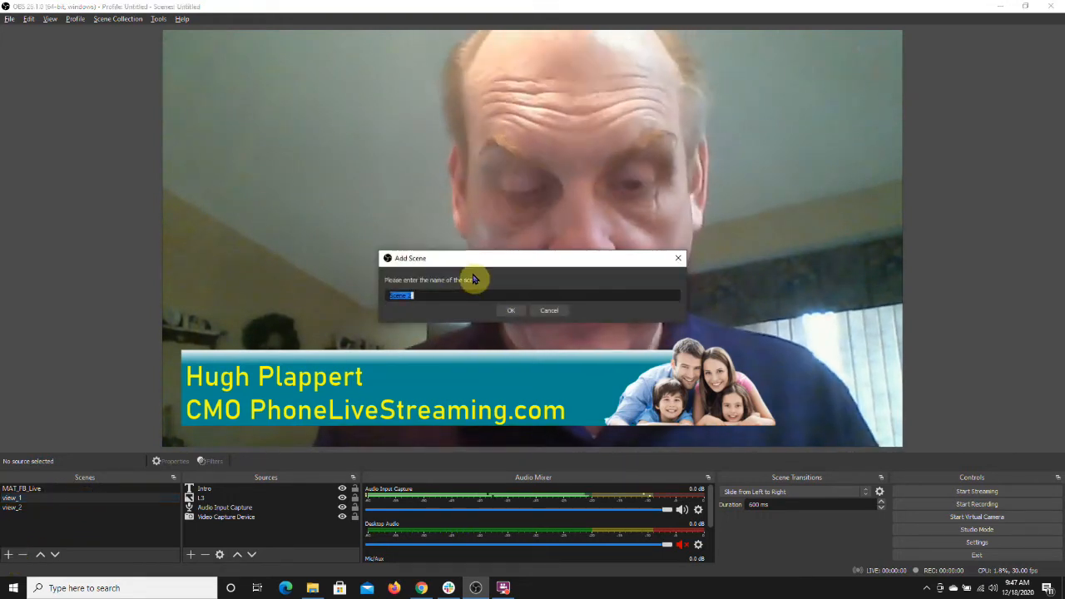
type("view_3")
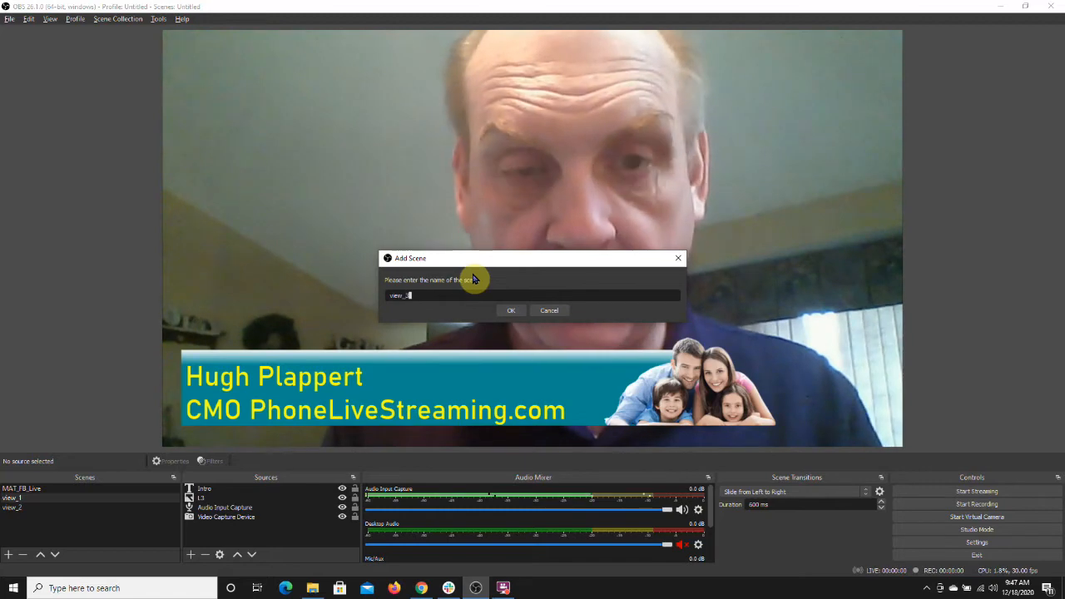
left_click(508, 310)
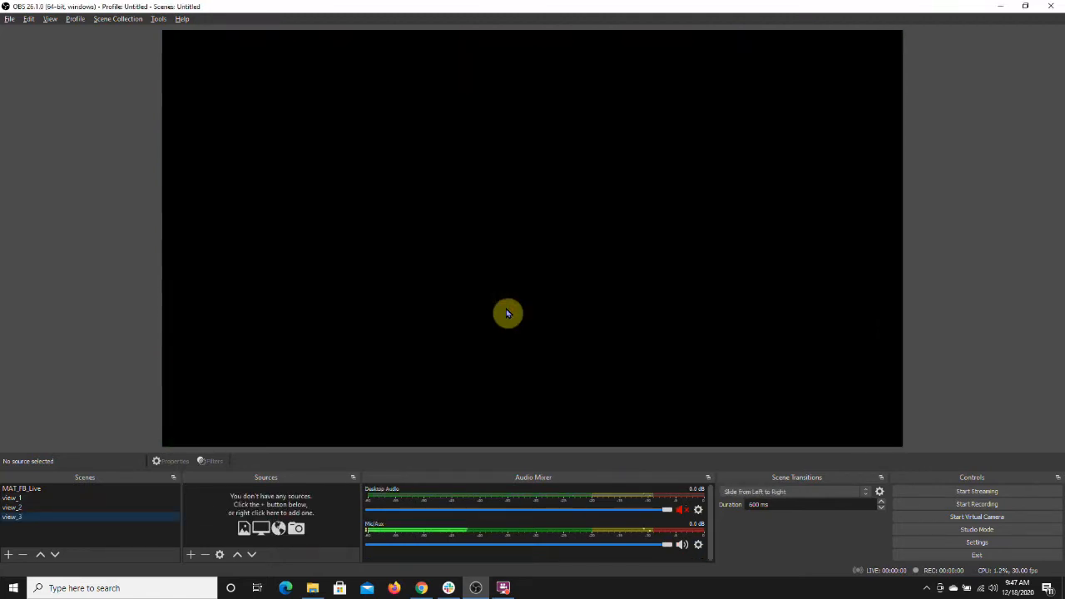
Step: Create an Image source named backgroud using 07_background-min.png from the OBS 2021 Easter Overlay Kit folder
left_click(192, 555)
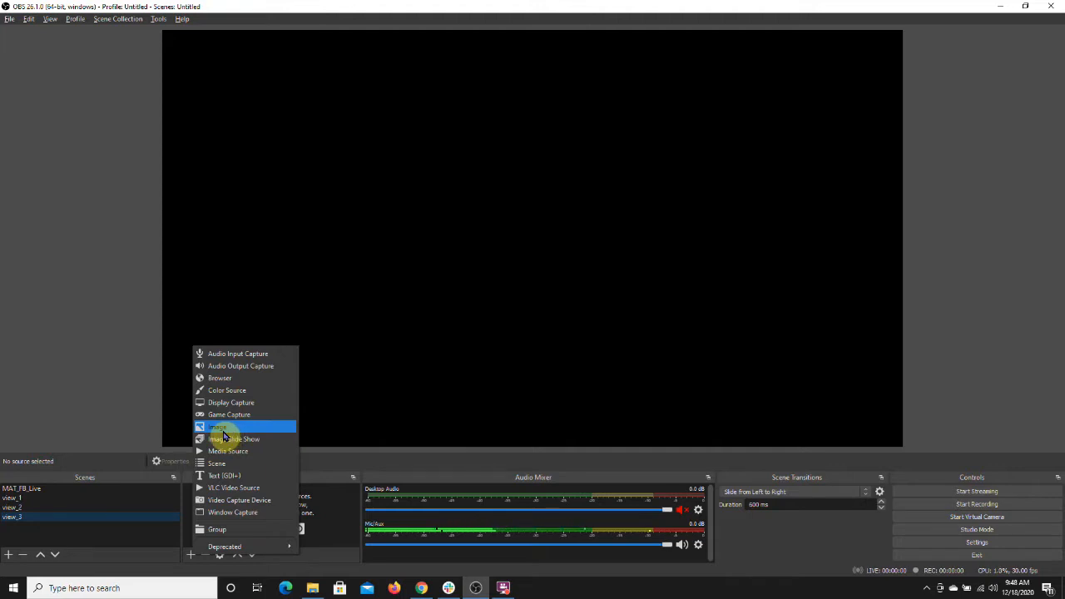
left_click(222, 429)
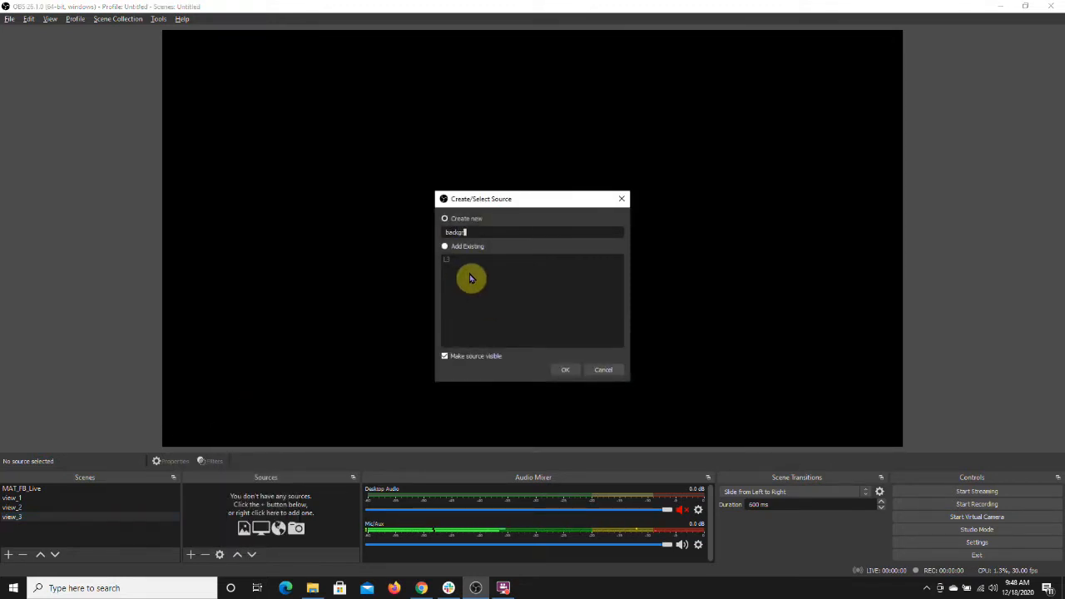
left_click(566, 371)
left_click(737, 357)
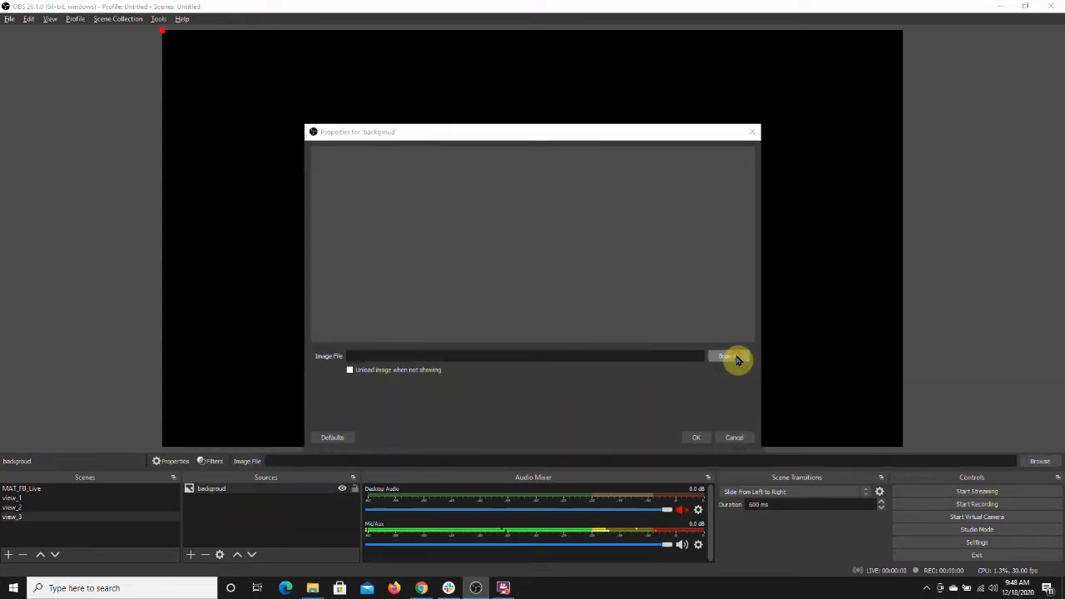
left_click_drag(832, 261, 829, 319)
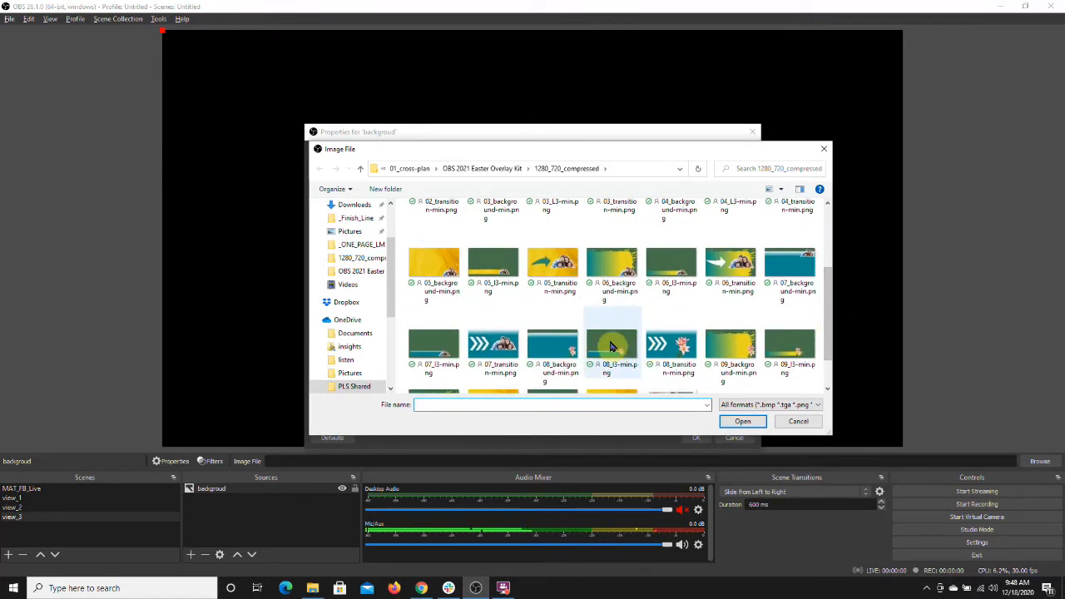
left_click(786, 280)
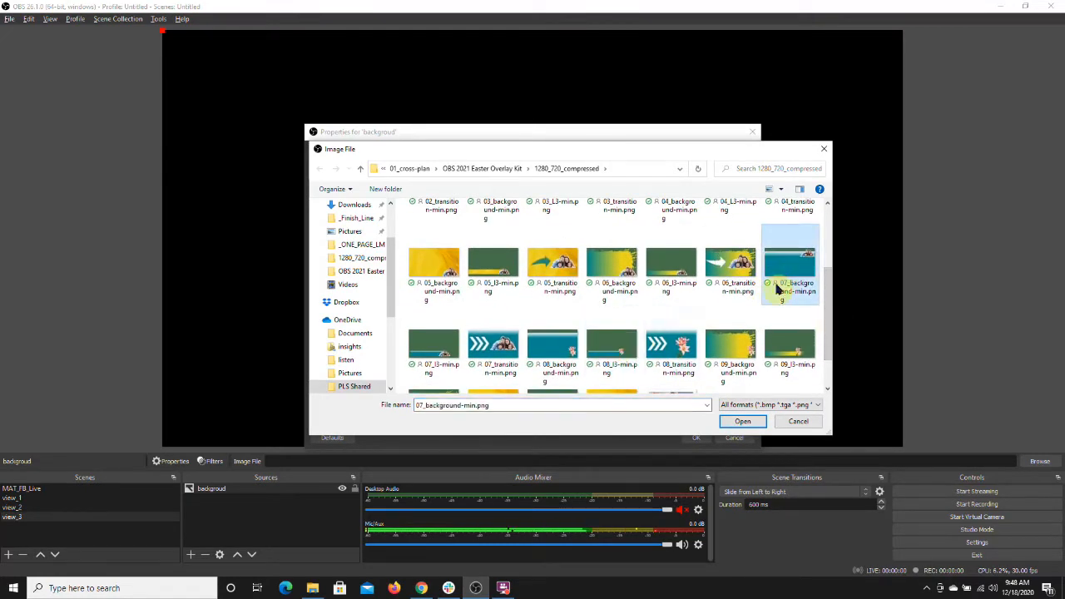
left_click(743, 420)
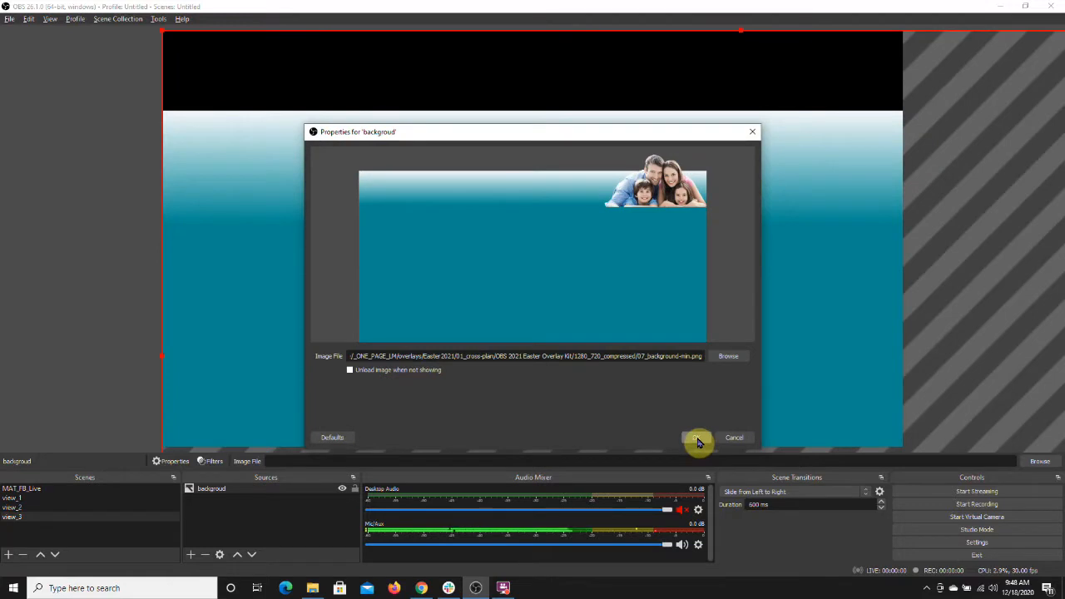
left_click(698, 442)
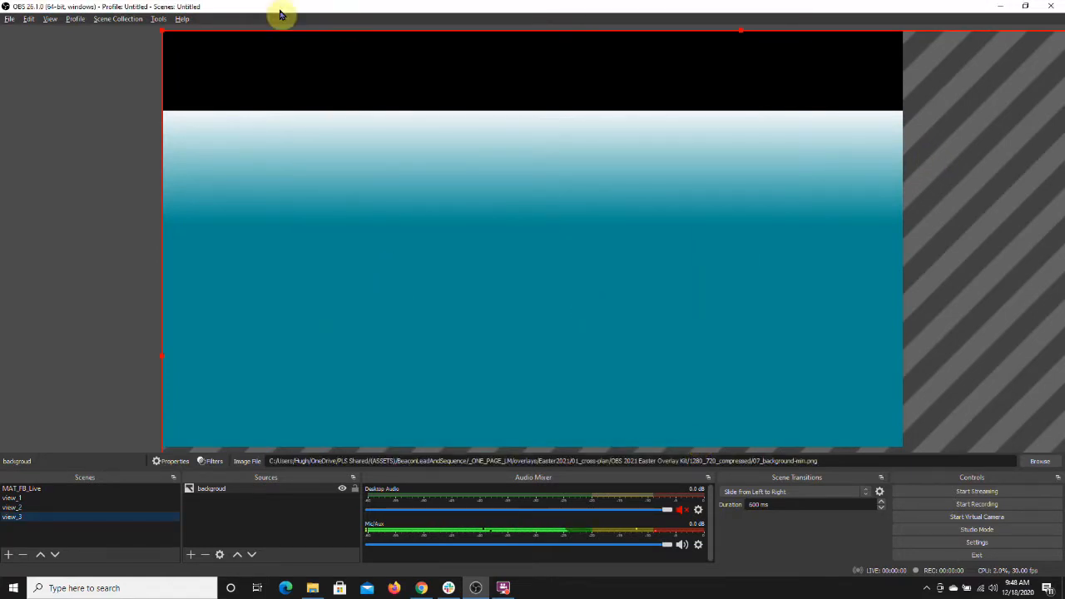
Step: Move and resize the background image so it fills the whole canvas
left_click_drag(163, 29, 547, 240)
left_click_drag(455, 228, 208, 68)
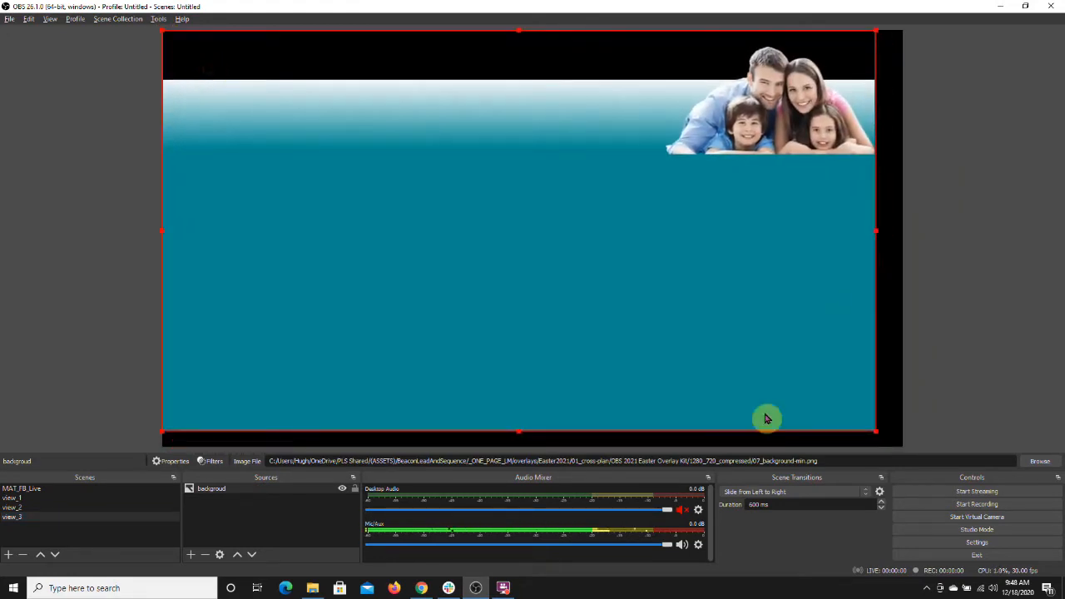
left_click_drag(875, 430, 902, 442)
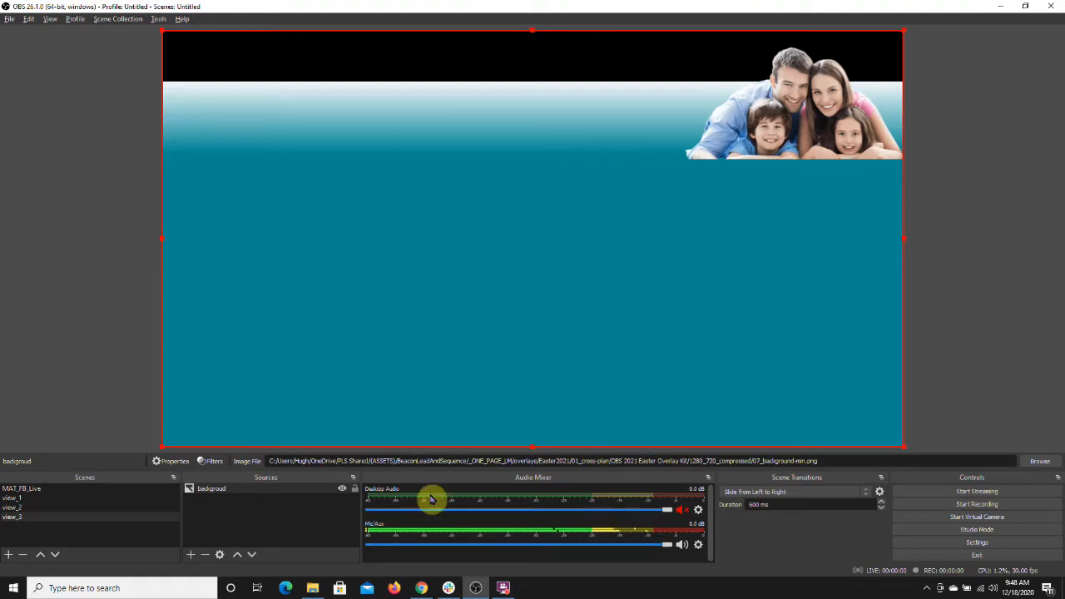
Step: Add the existing Audio Input Capture source to the view_3 scene
left_click(191, 558)
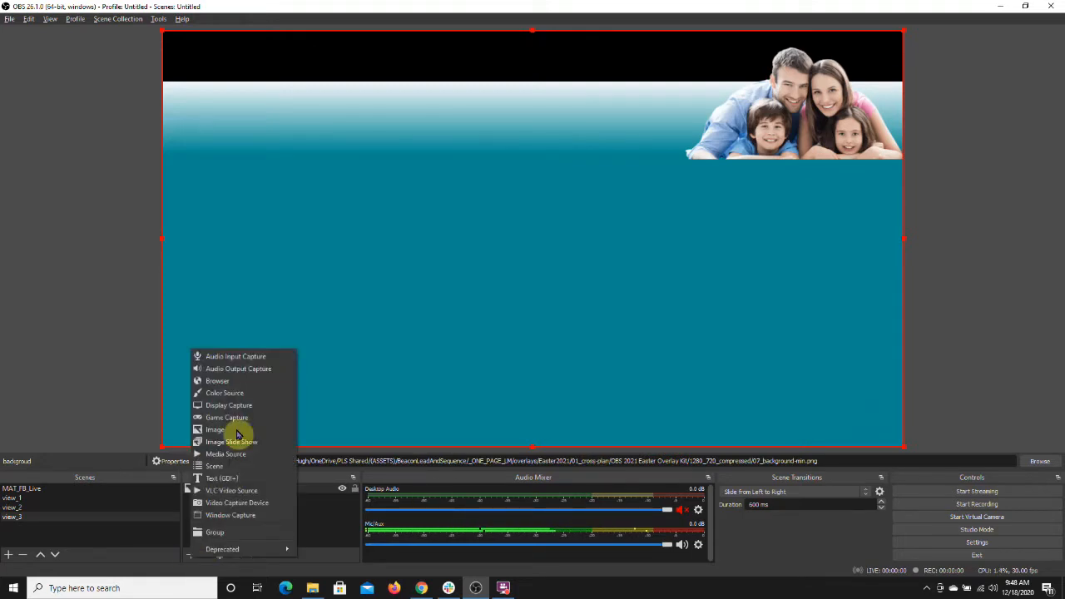
left_click(247, 359)
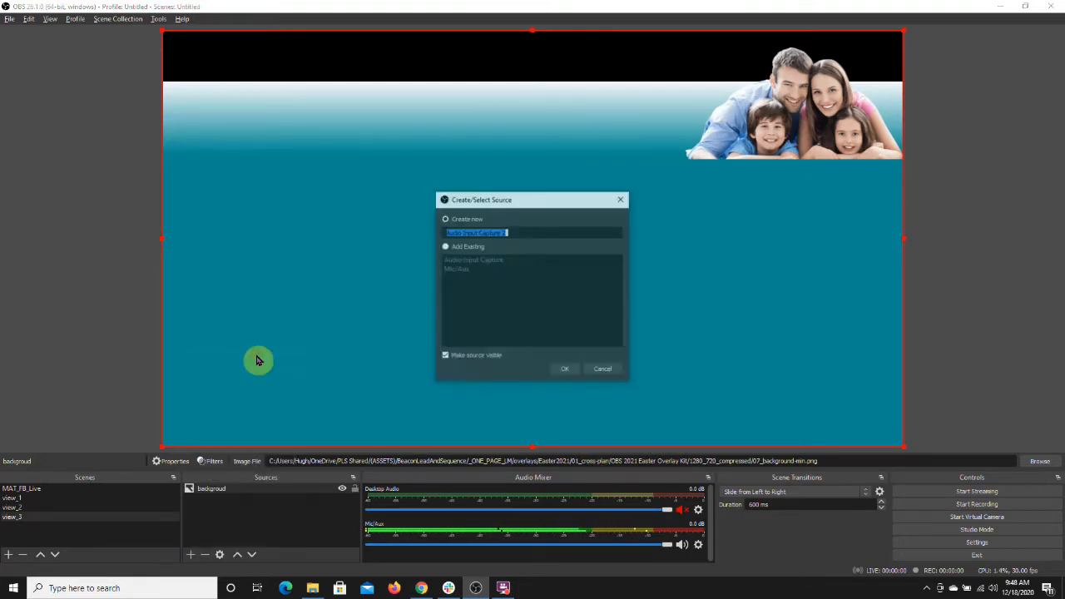
left_click(445, 246)
left_click(454, 260)
left_click(564, 371)
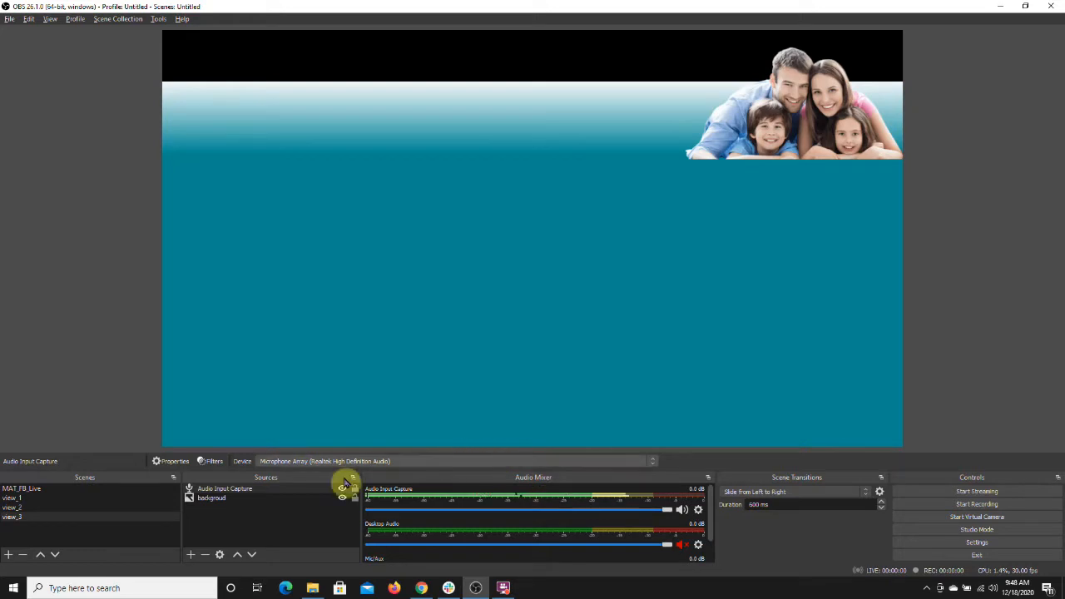
Step: Add the existing Video Capture Device to view_3 and position the webcam in the canvas's left-middle area
left_click(191, 555)
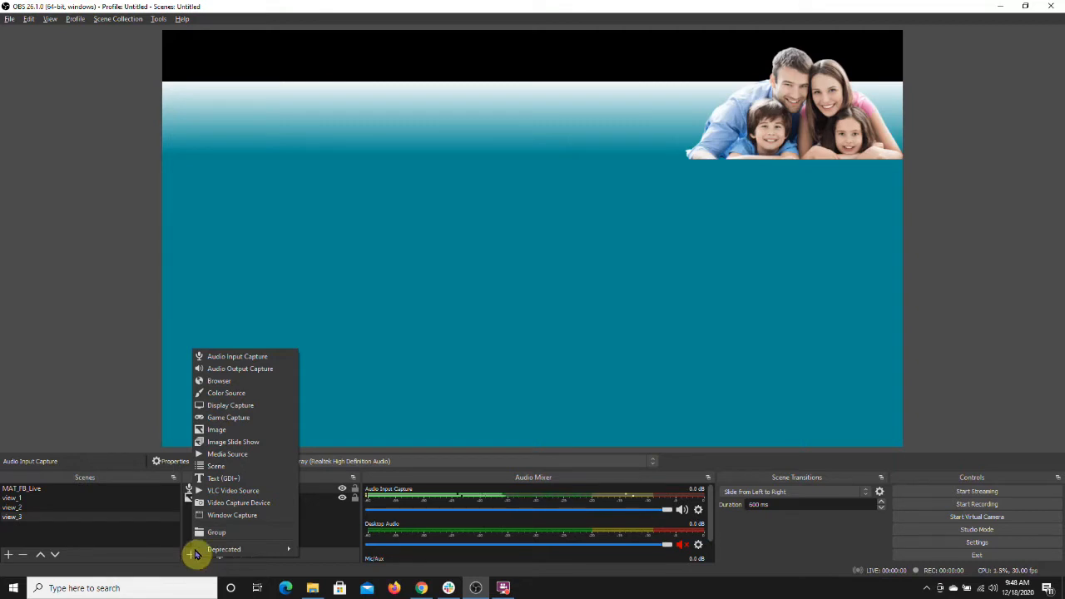
left_click(220, 502)
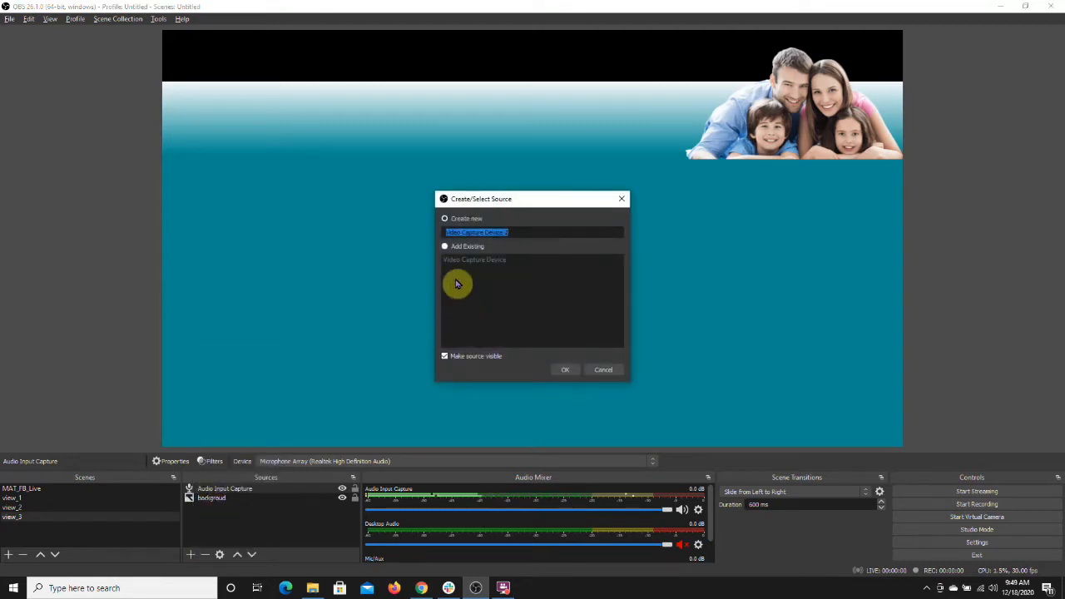
left_click(453, 246)
left_click(456, 259)
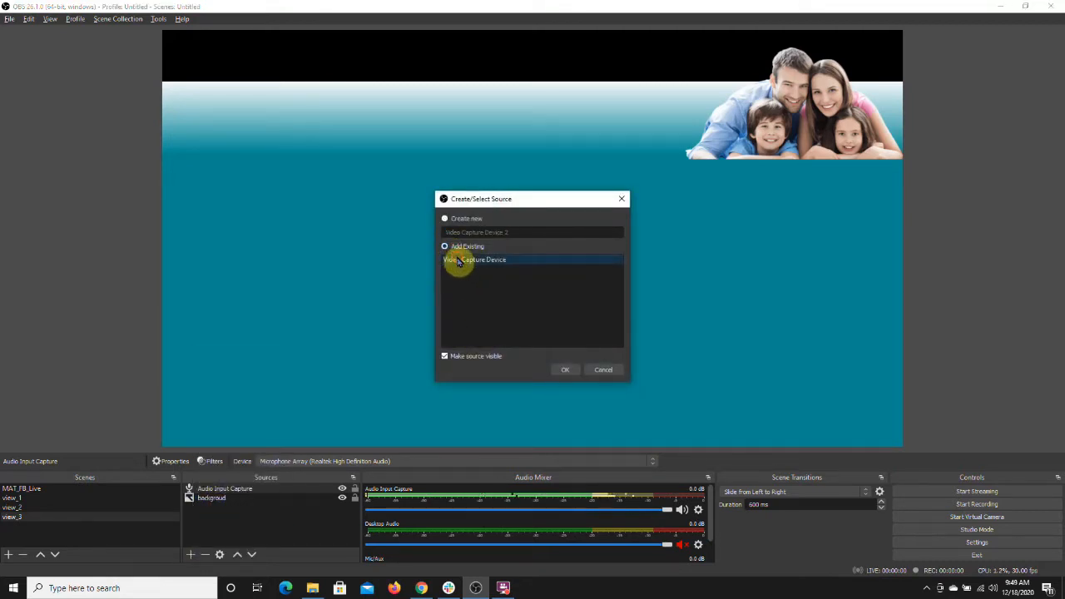
left_click(565, 370)
left_click_drag(388, 159, 396, 228)
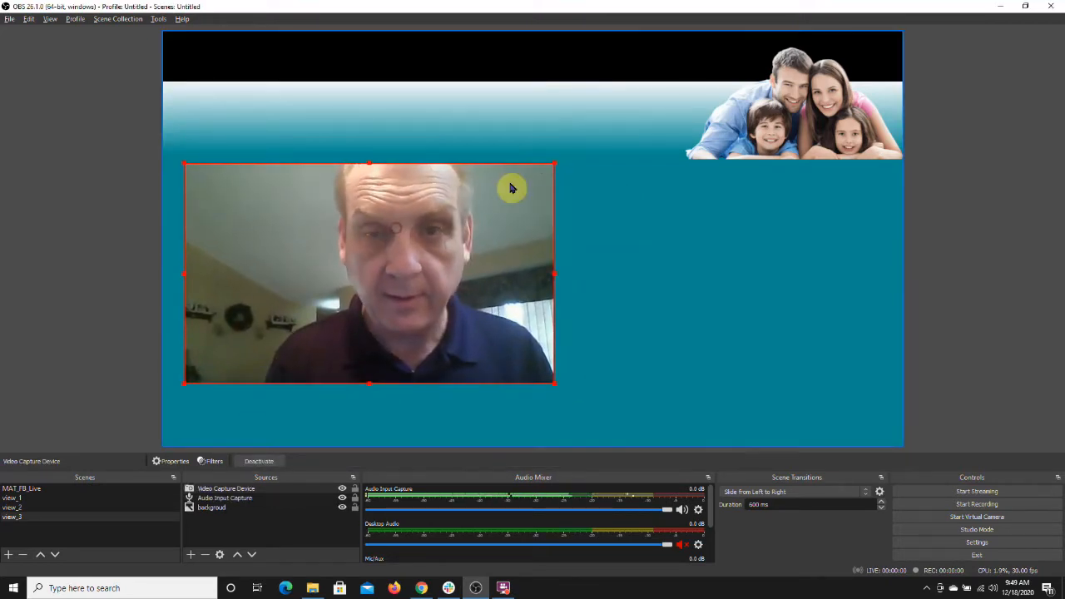
left_click_drag(511, 194, 512, 199)
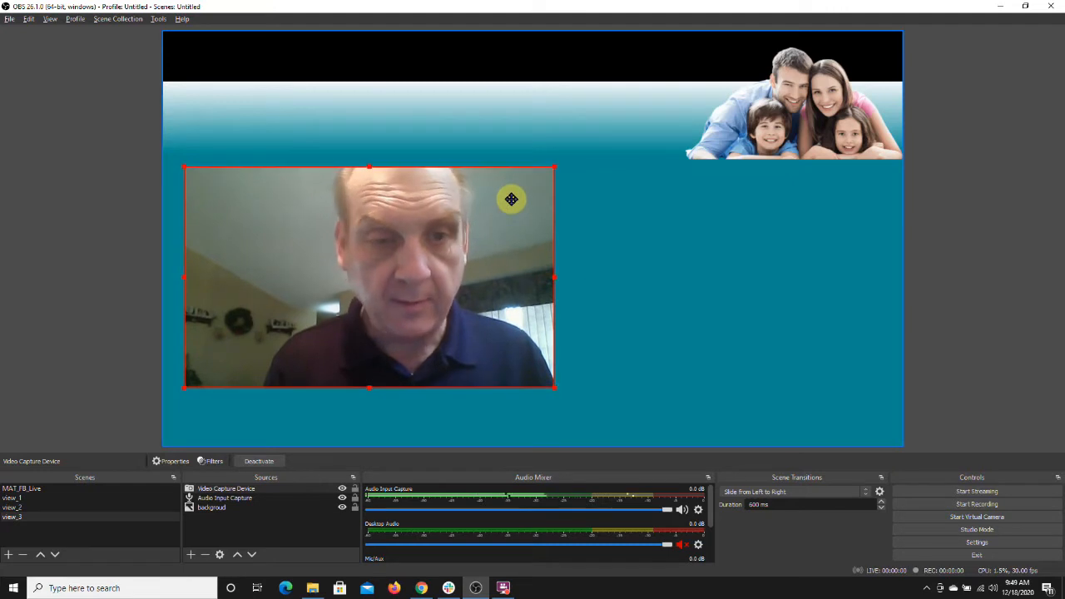
Step: Add a new Text (GDI+) source named John3_16 to the view_3 scene
left_click(192, 555)
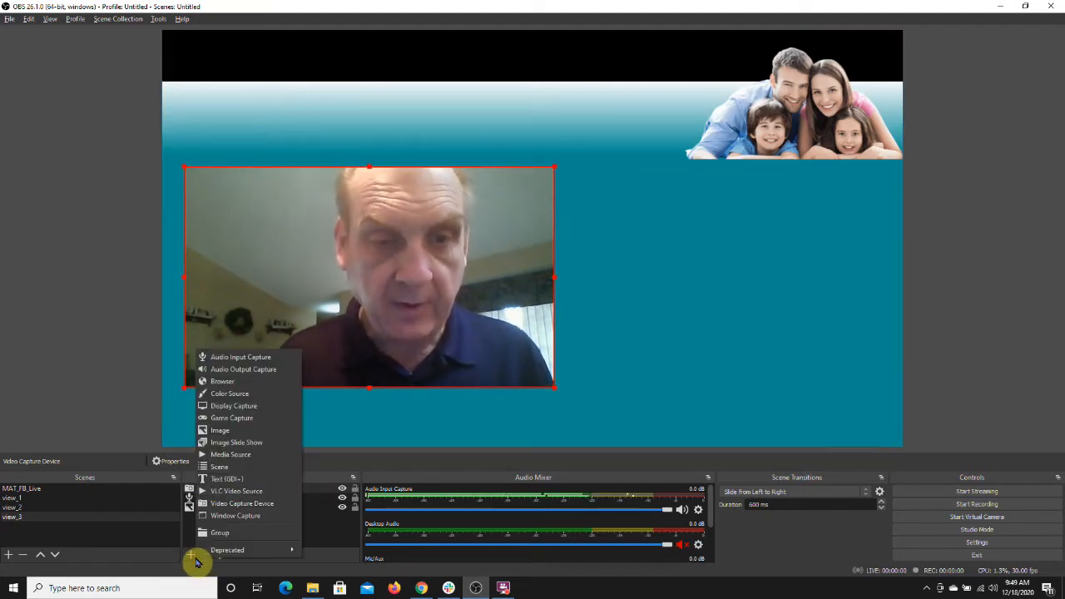
left_click(238, 481)
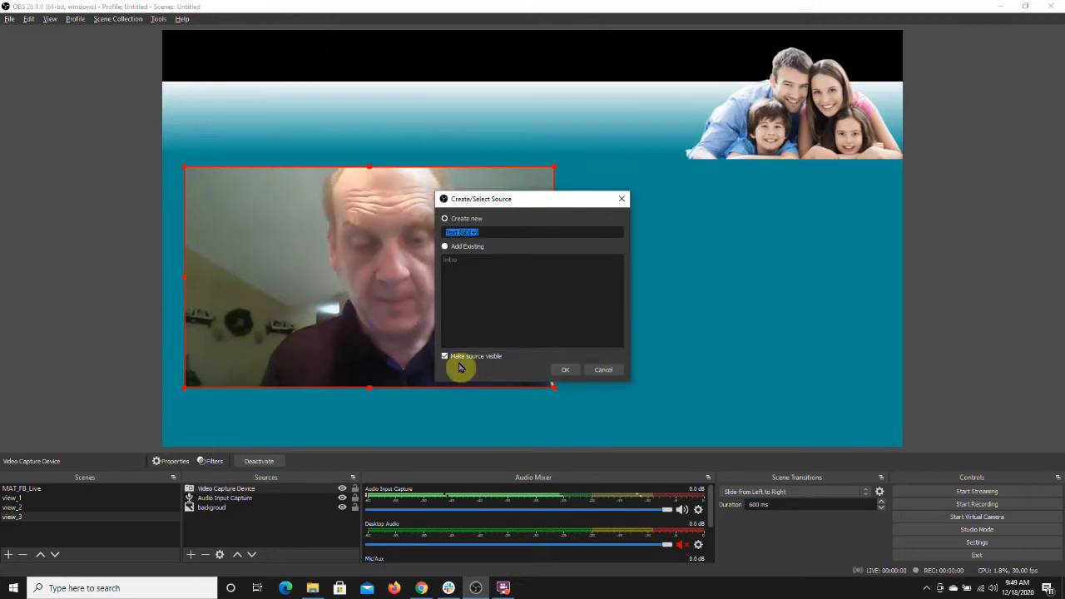
type("John3_1")
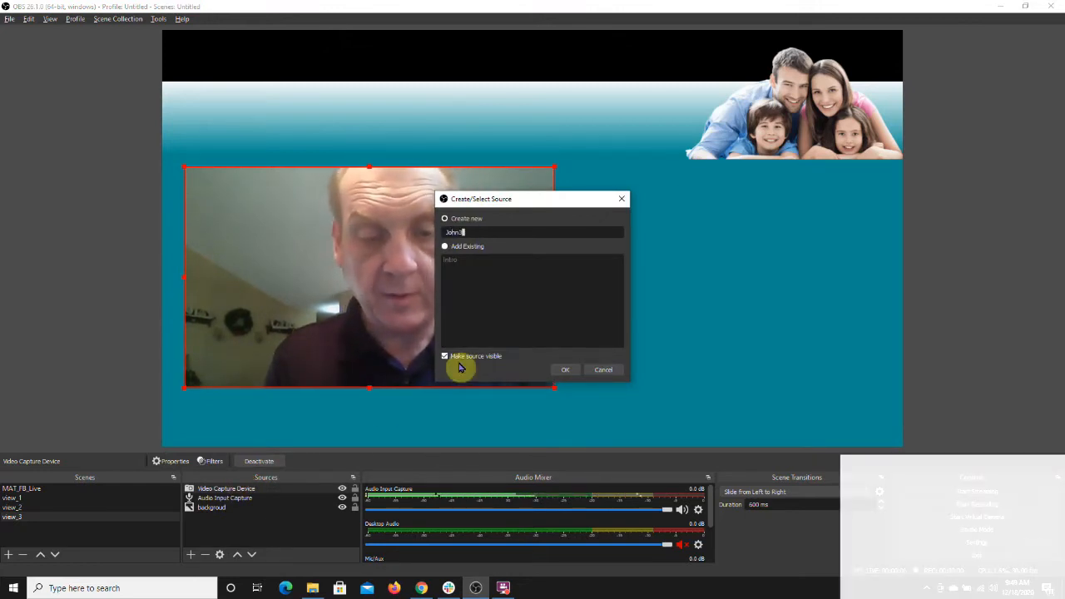
type("6")
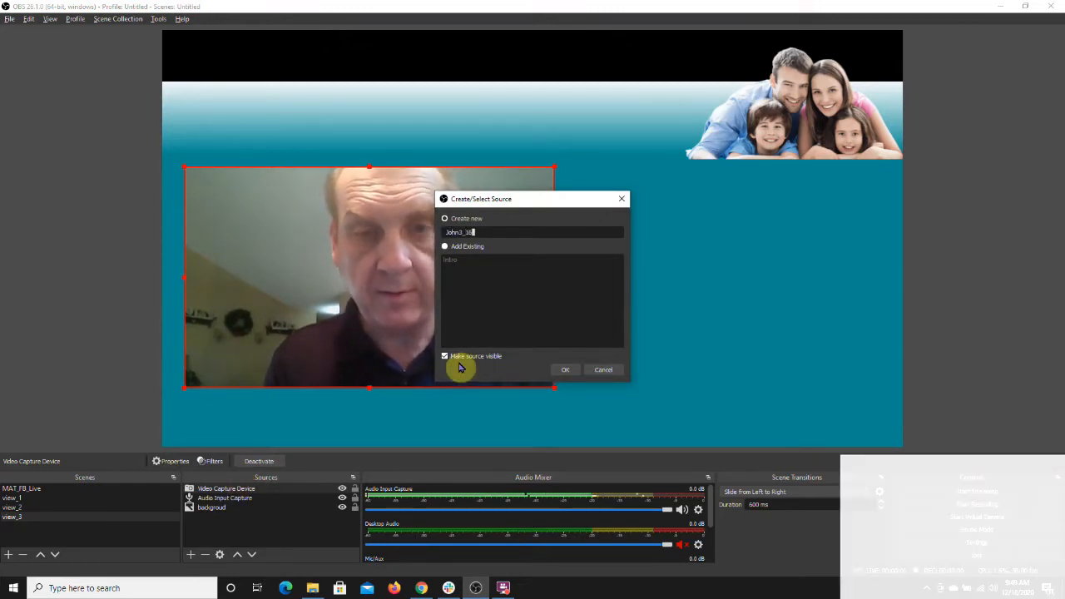
left_click(568, 371)
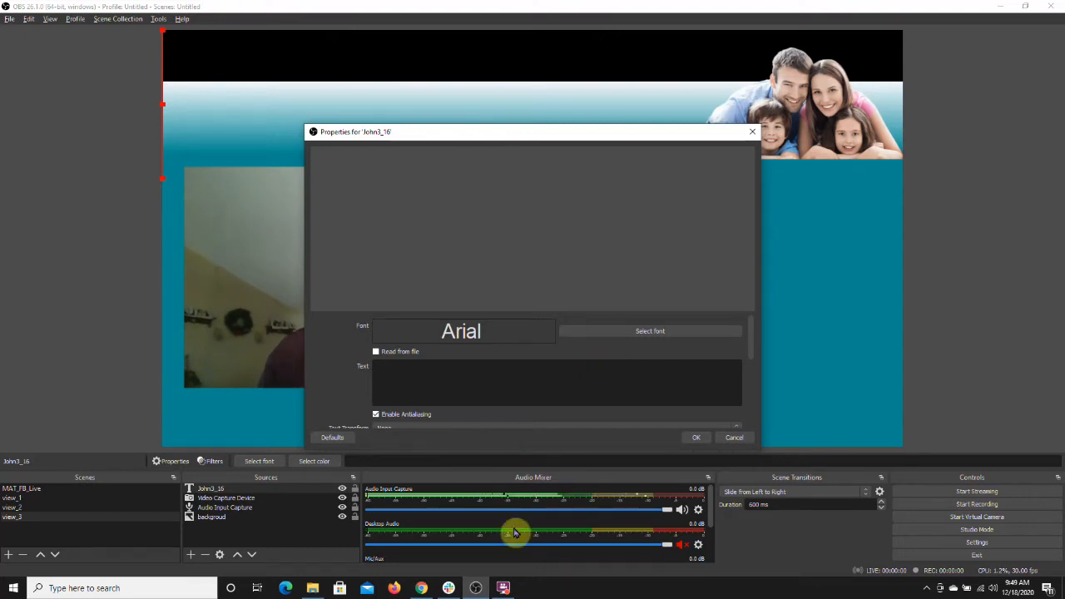
Step: Switch to the browser and copy the John 3:16 verse text from the Blue Letter Bible page
left_click(422, 588)
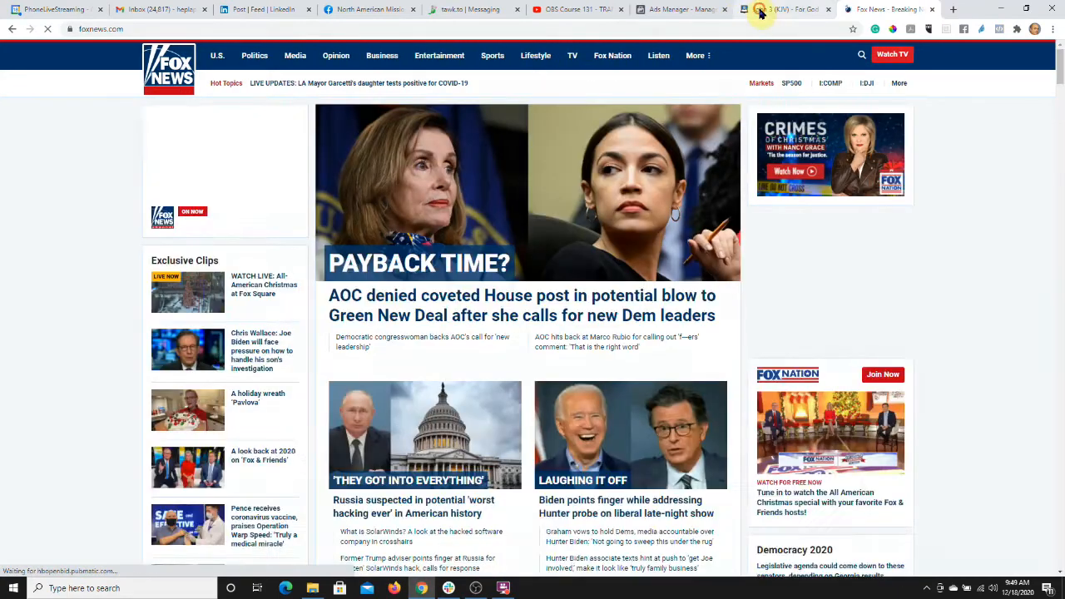
left_click(761, 12)
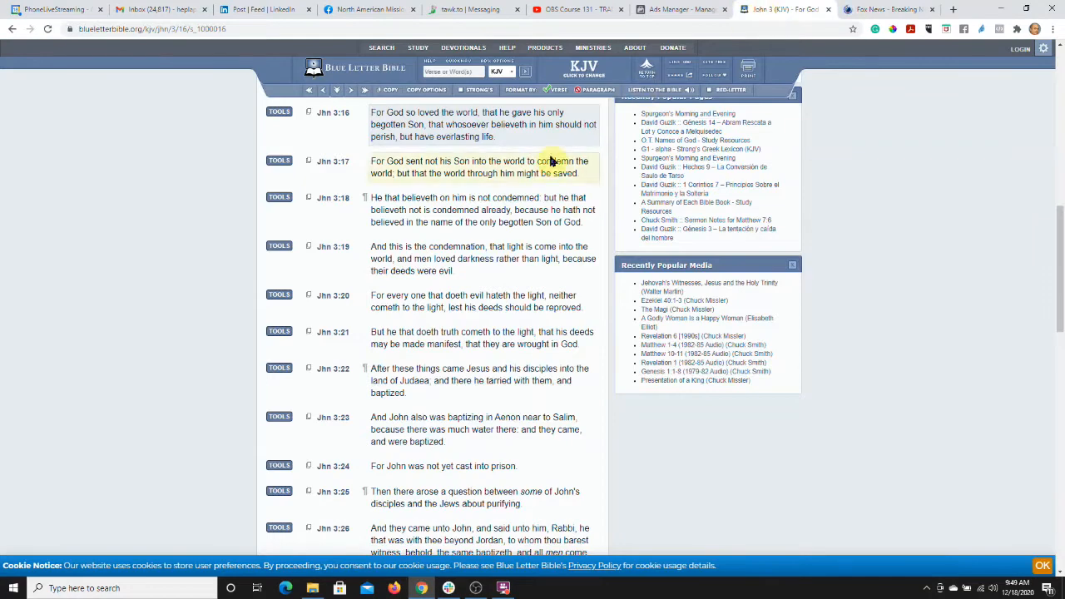
left_click_drag(514, 143, 383, 115)
key("ctrl+c")
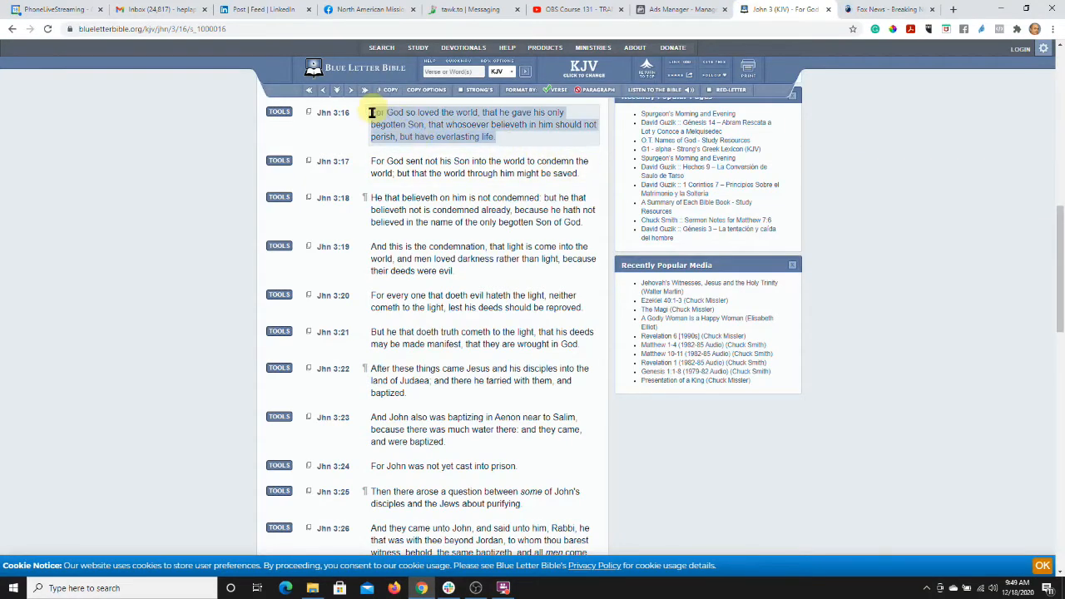
left_click(855, 12)
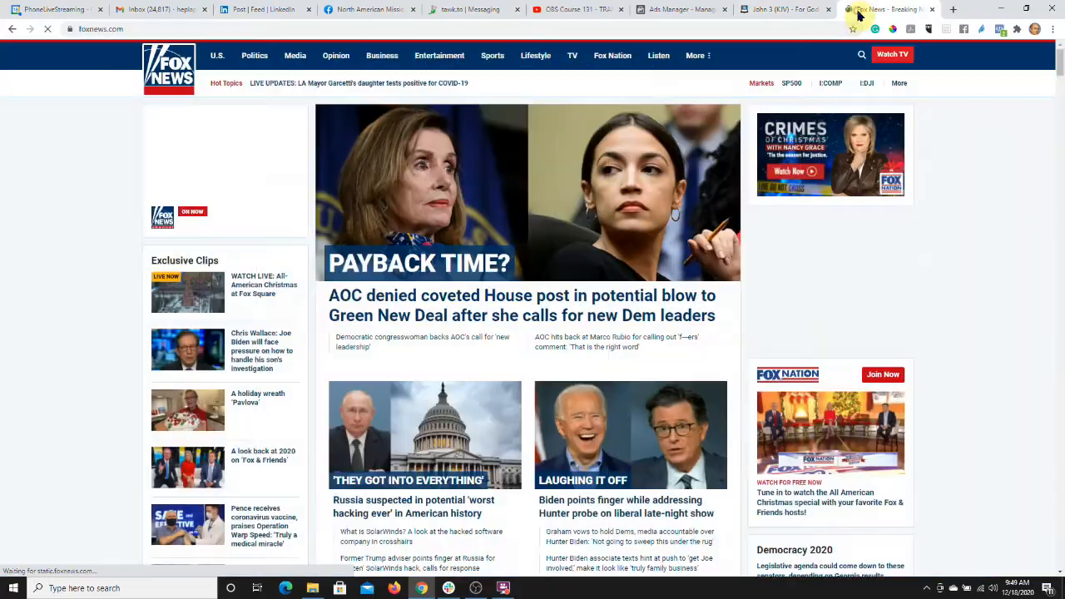
Step: Paste the verse into the text source's Text field and break it into four lines
key("alt+Tab")
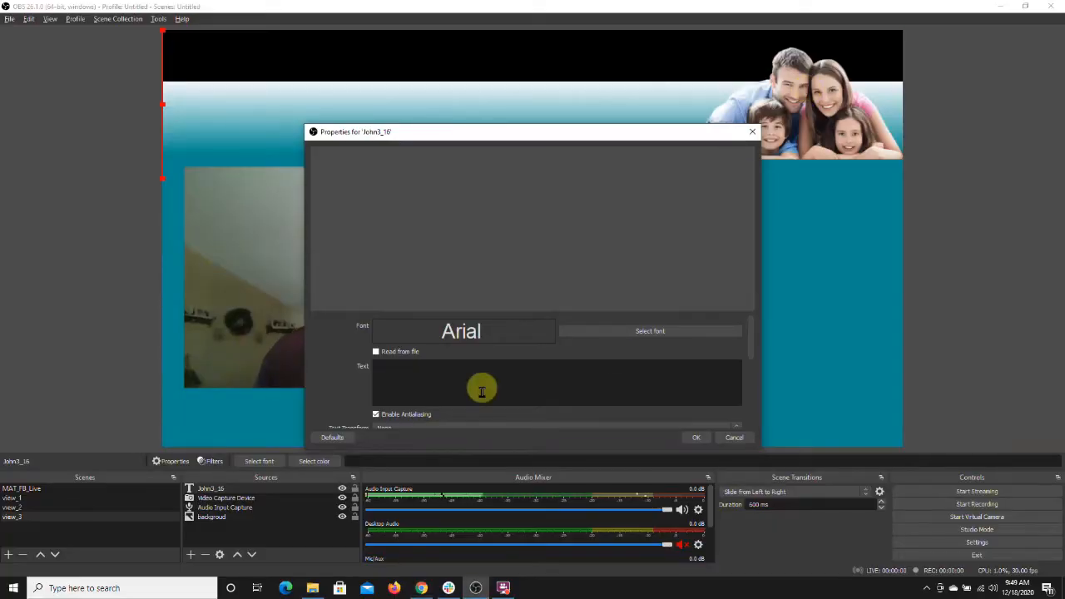
key("ctrl+v")
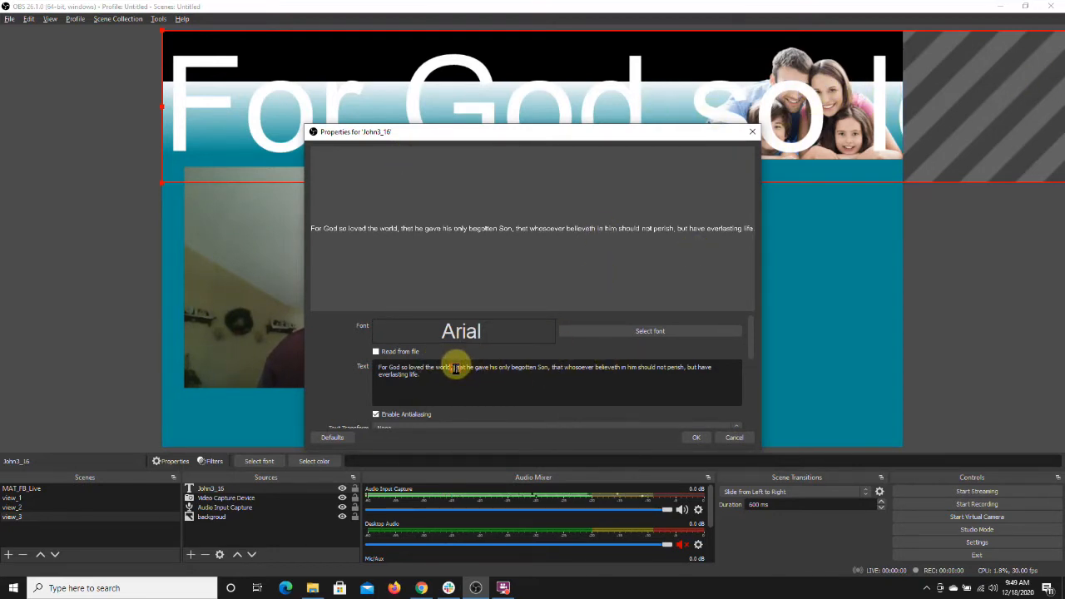
key("Return")
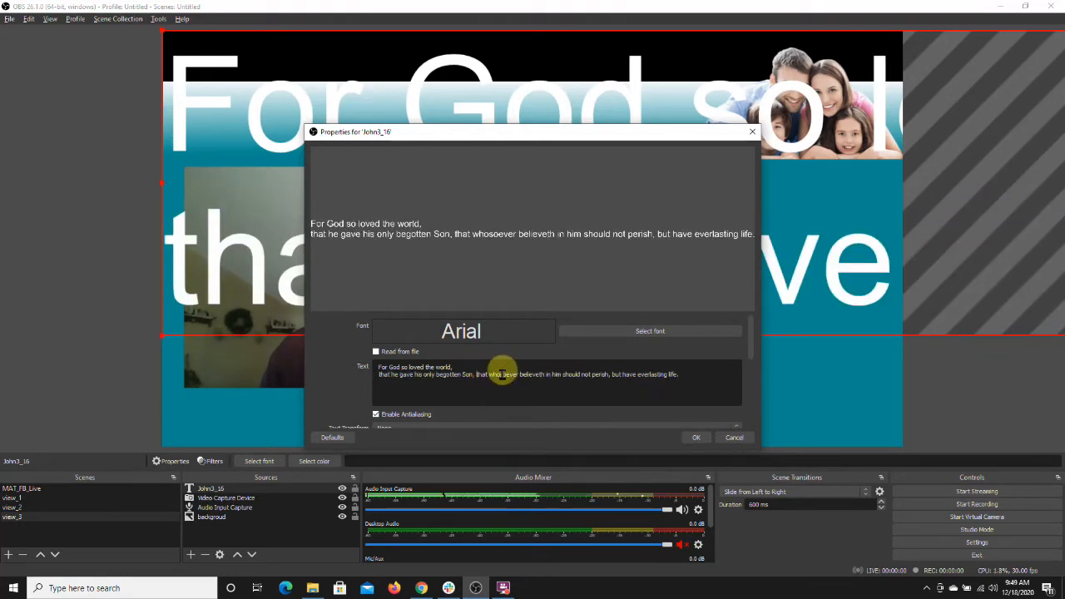
key("Return")
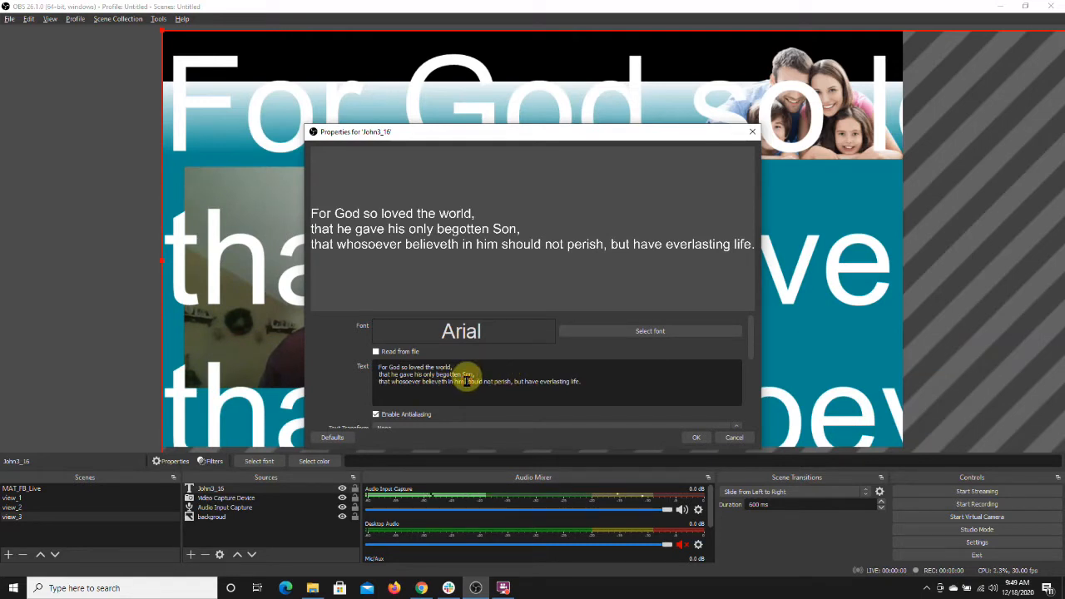
left_click(467, 380)
key("BackSpace")
key("Return")
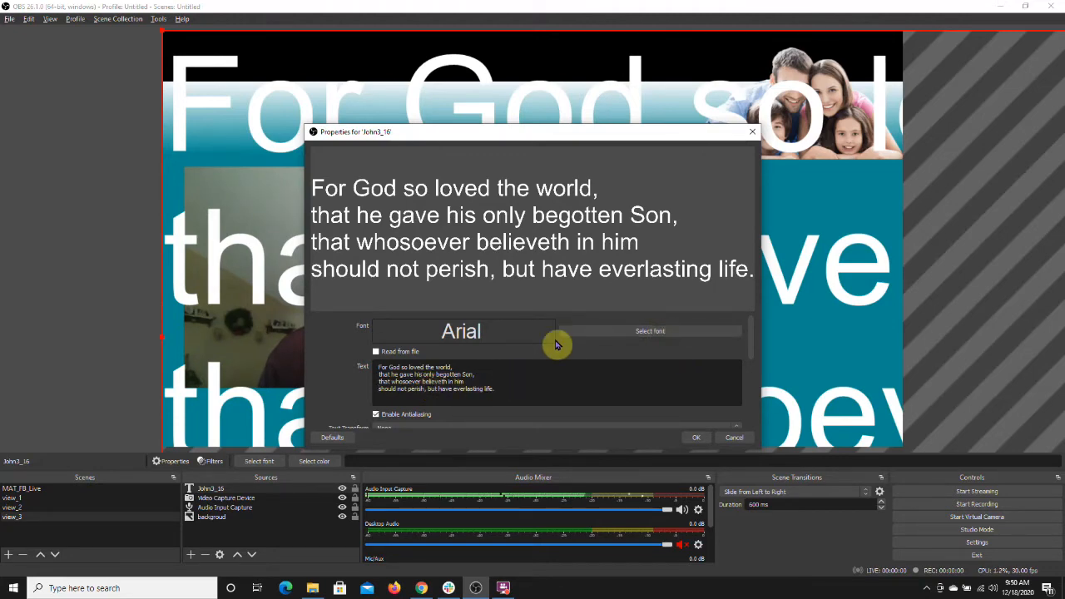
Step: Set the text's font to Arial Regular at size 36
left_click(585, 335)
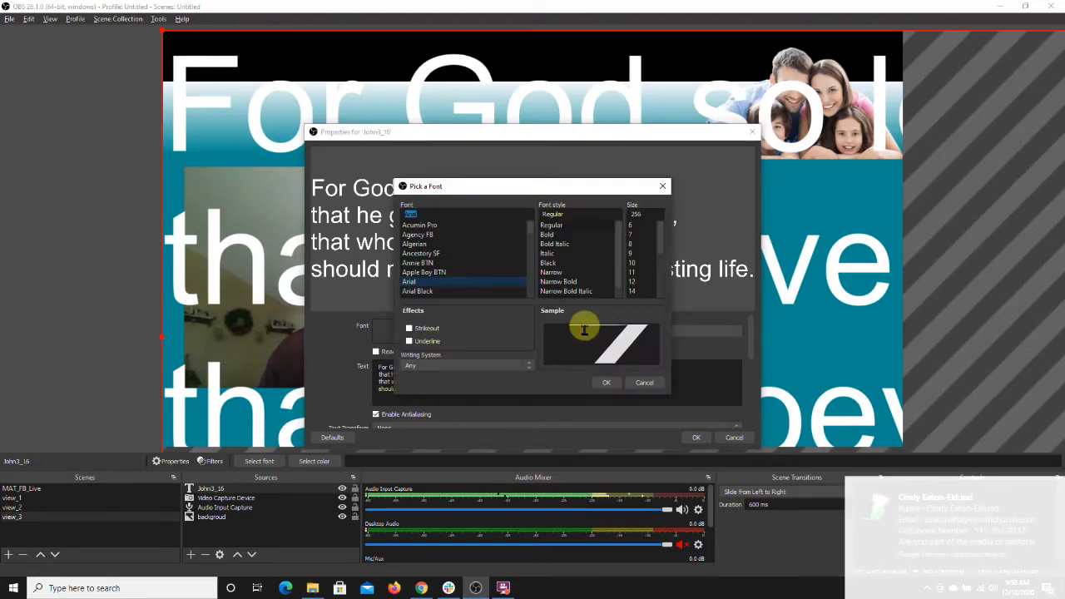
left_click(661, 242)
left_click_drag(661, 247, 661, 263)
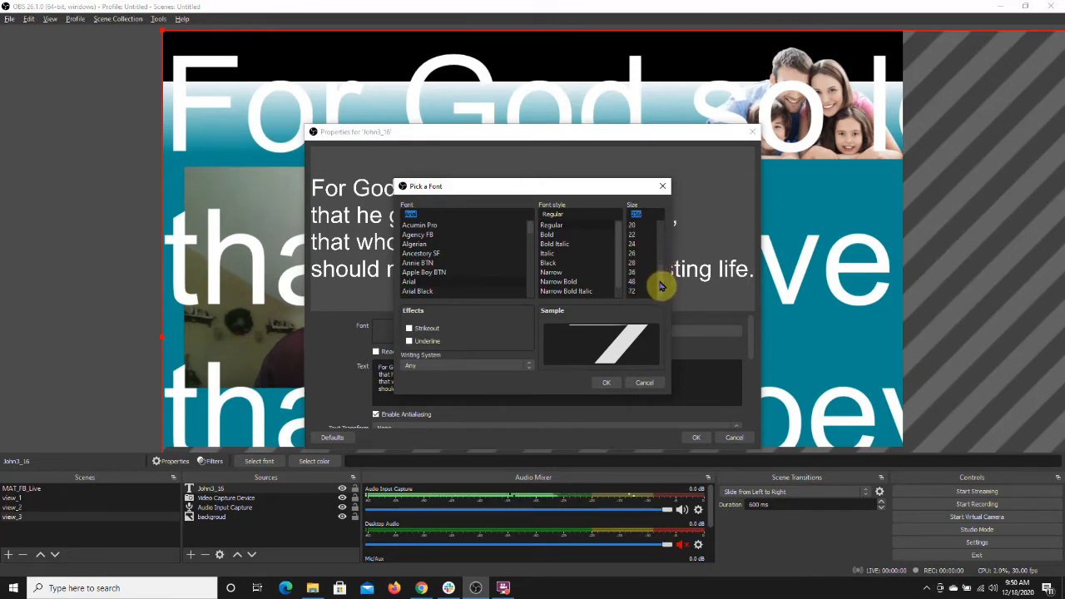
left_click(640, 274)
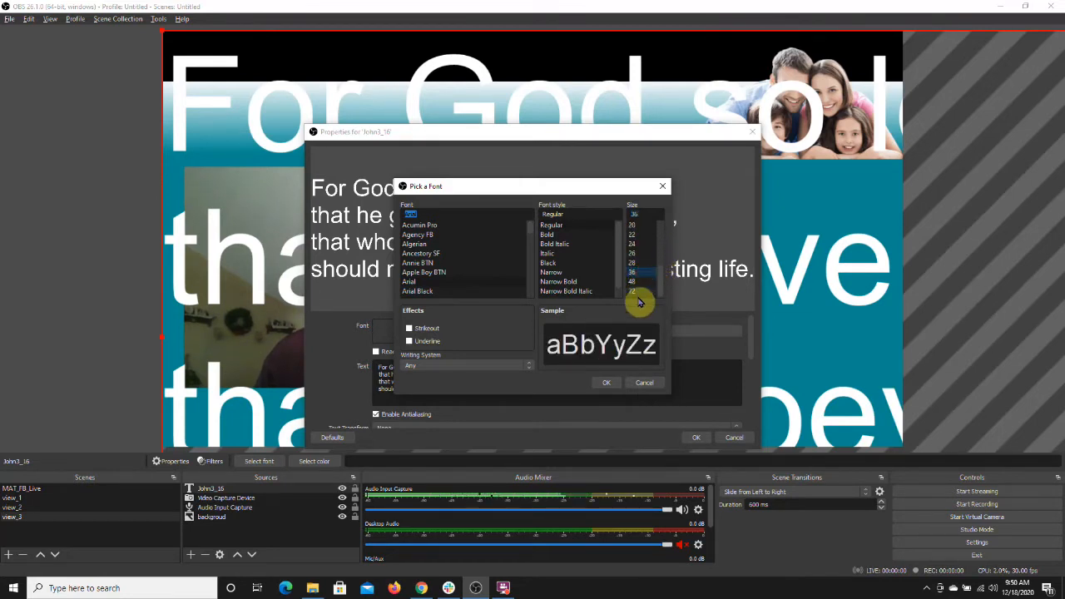
left_click(610, 384)
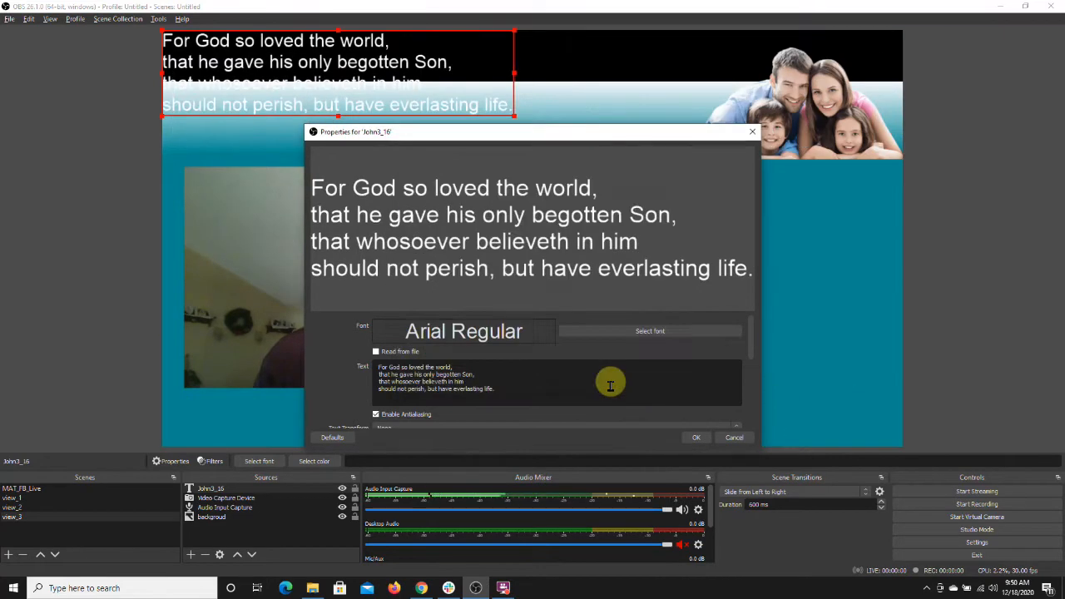
Step: Change the text's font size to 48
left_click(717, 330)
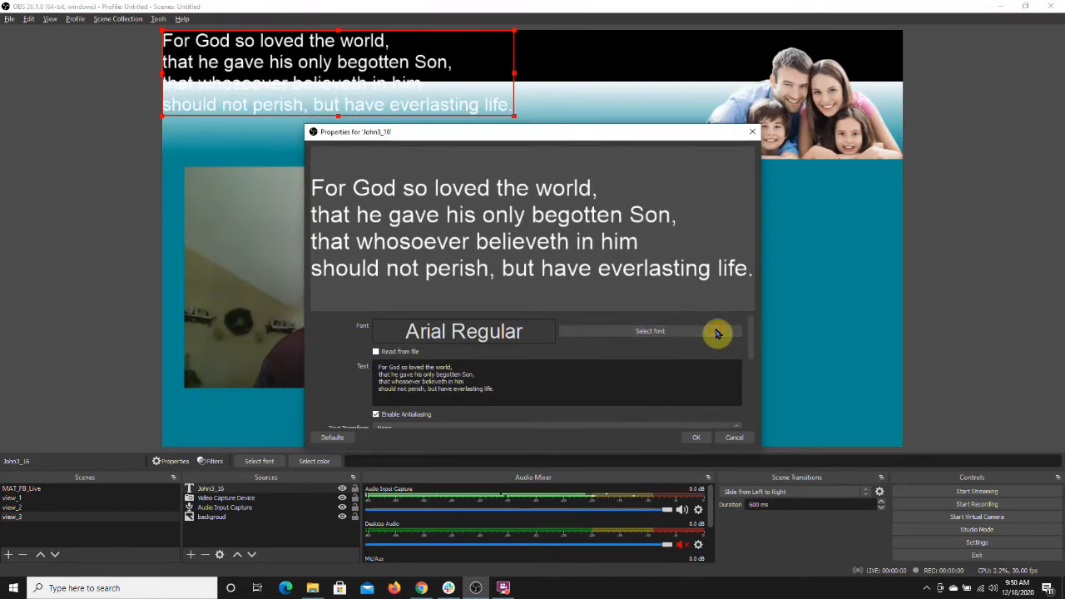
left_click_drag(662, 268, 662, 272)
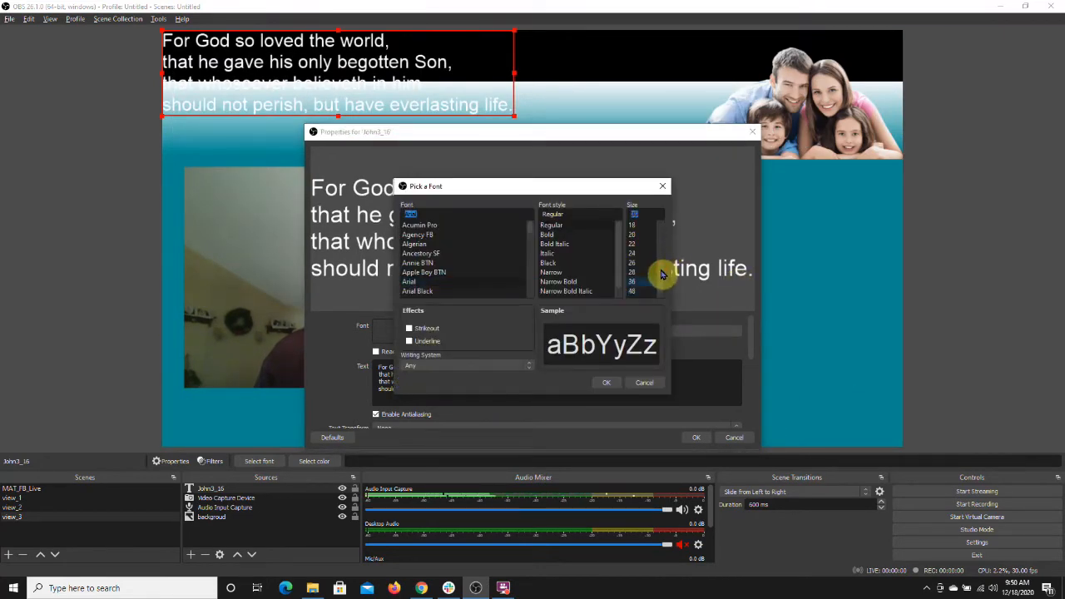
scroll(637, 280, "down", 1)
left_click(637, 283)
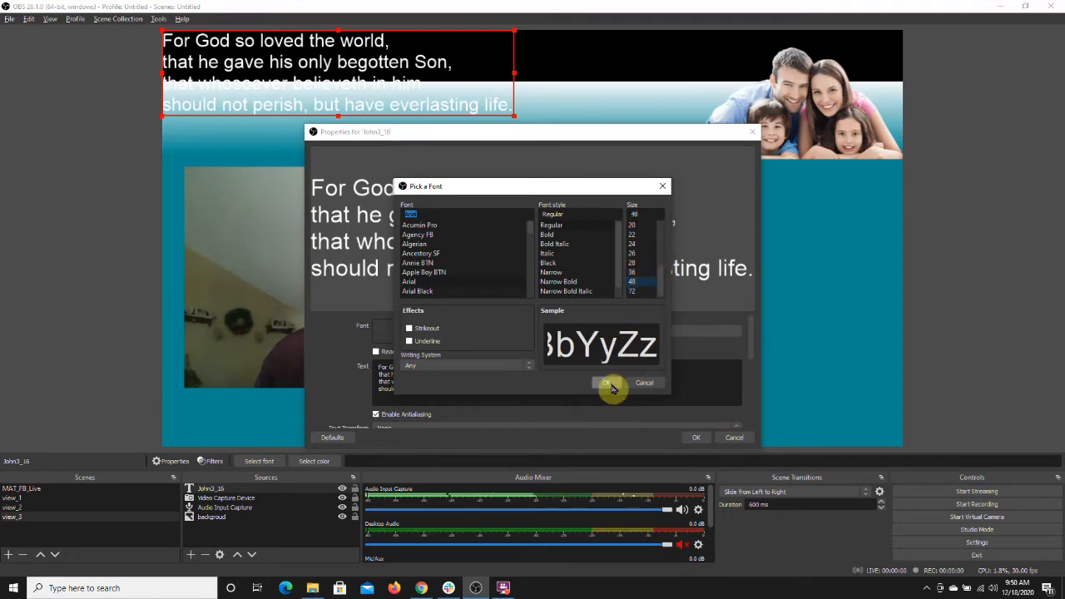
left_click(609, 385)
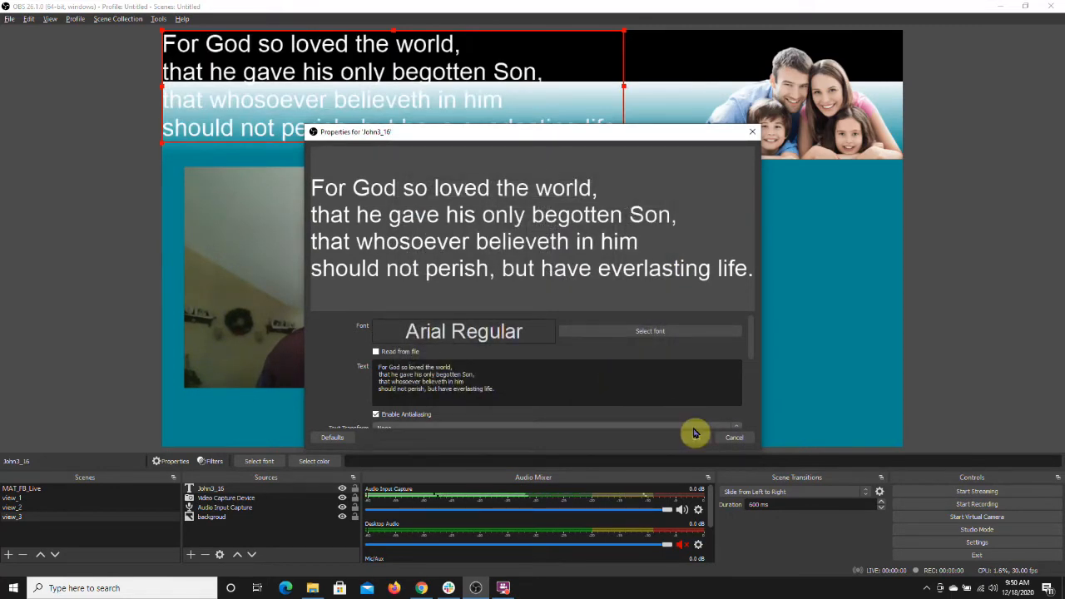
Step: Change the text color to yellow
scroll(751, 335, "down", 4)
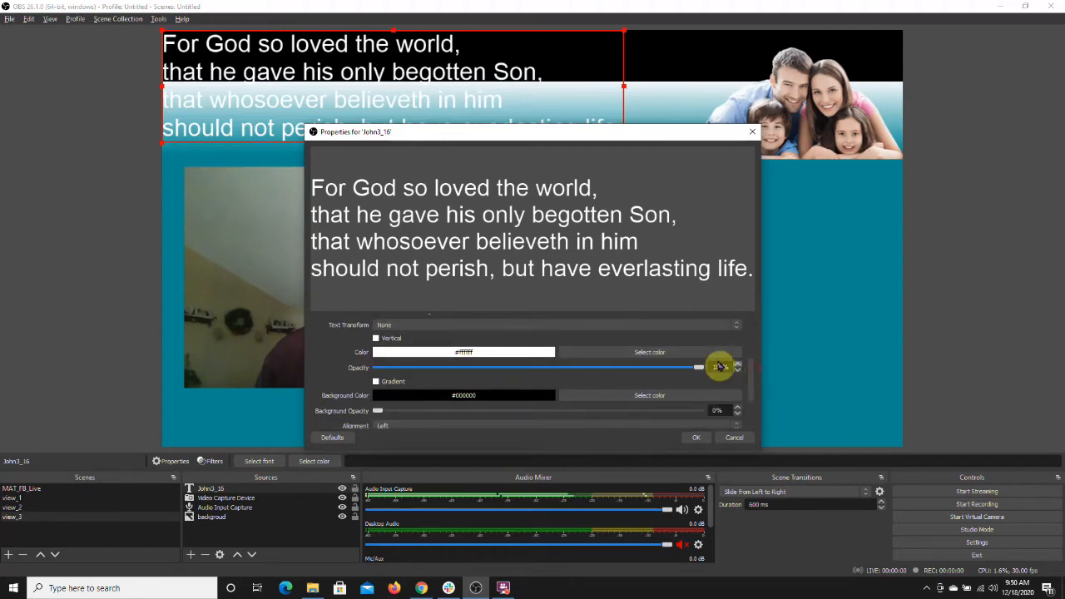
left_click(665, 353)
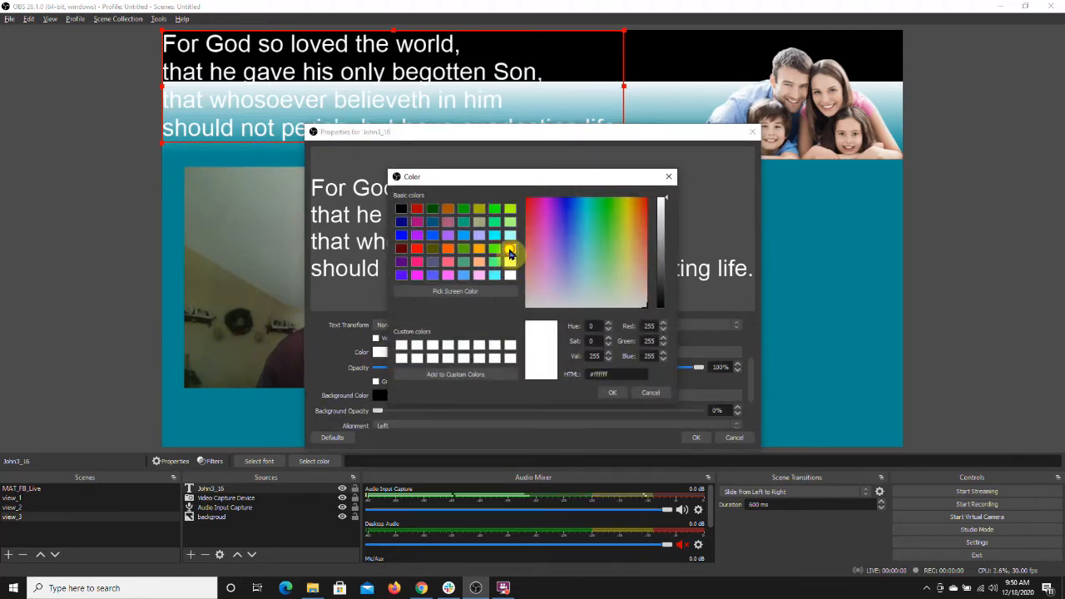
left_click(509, 249)
left_click(612, 392)
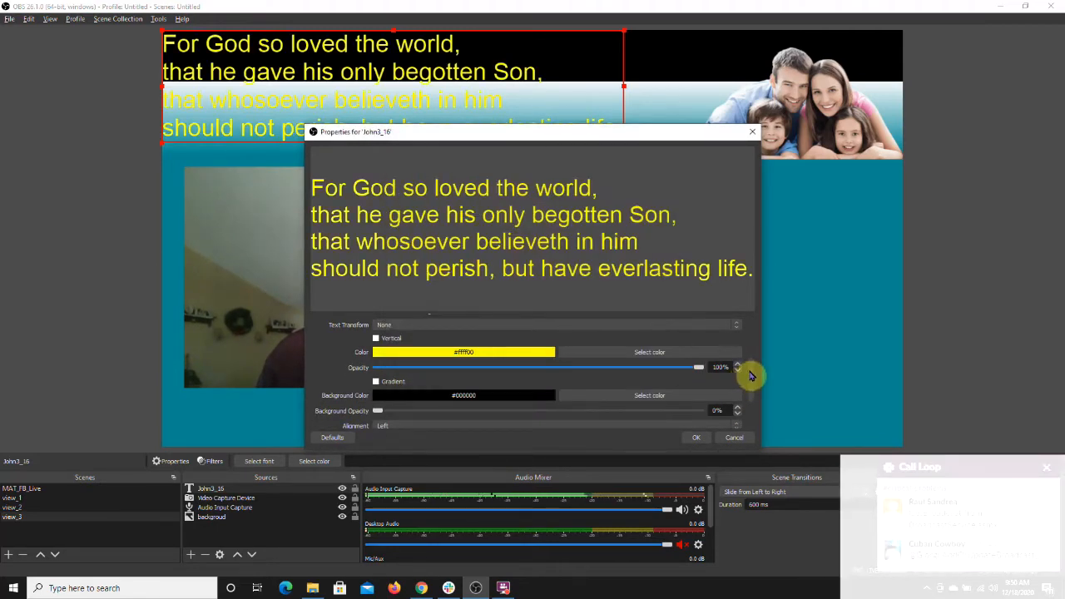
Step: Set the text alignment to Center
scroll(751, 376, "down", 4)
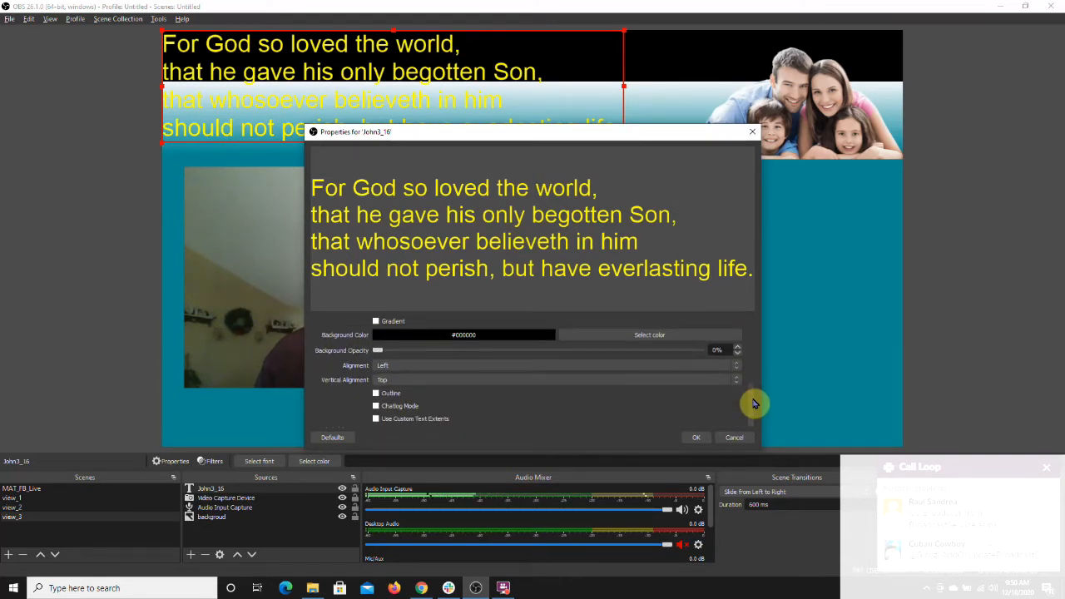
left_click(724, 367)
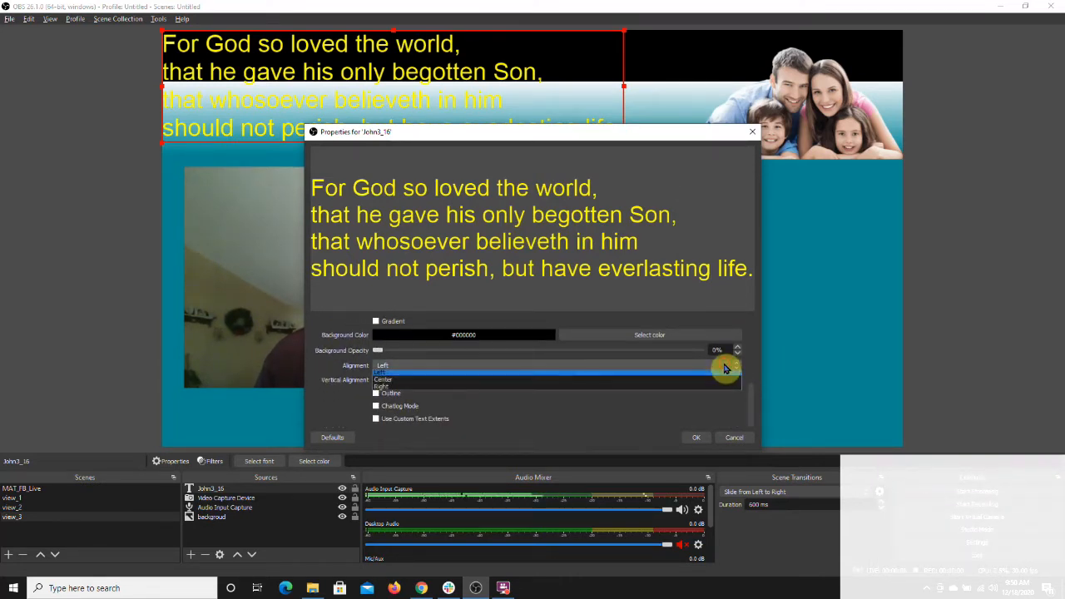
left_click(682, 390)
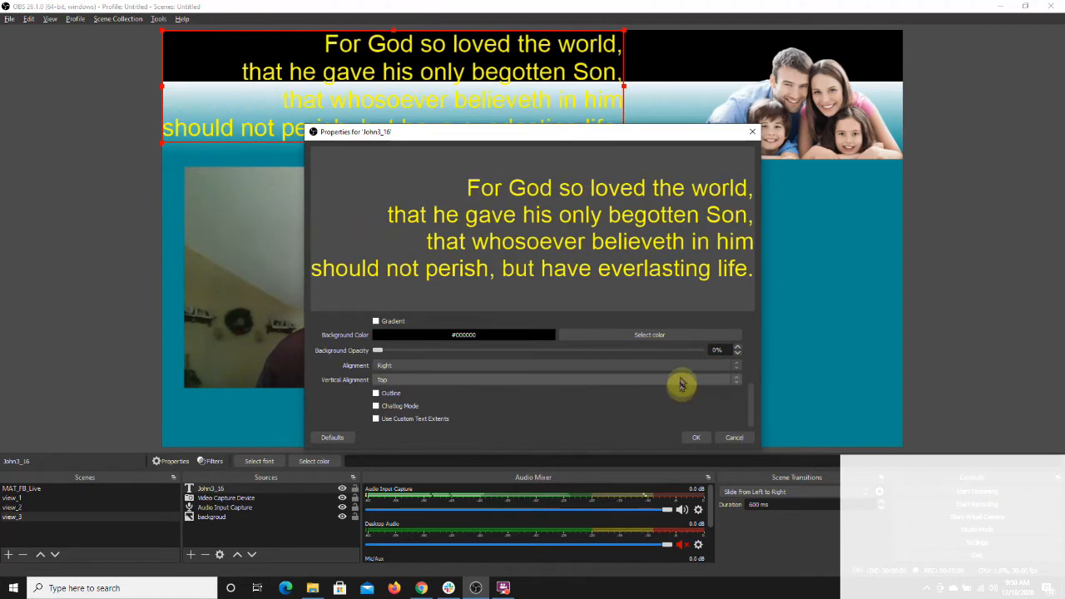
left_click(684, 368)
left_click(681, 383)
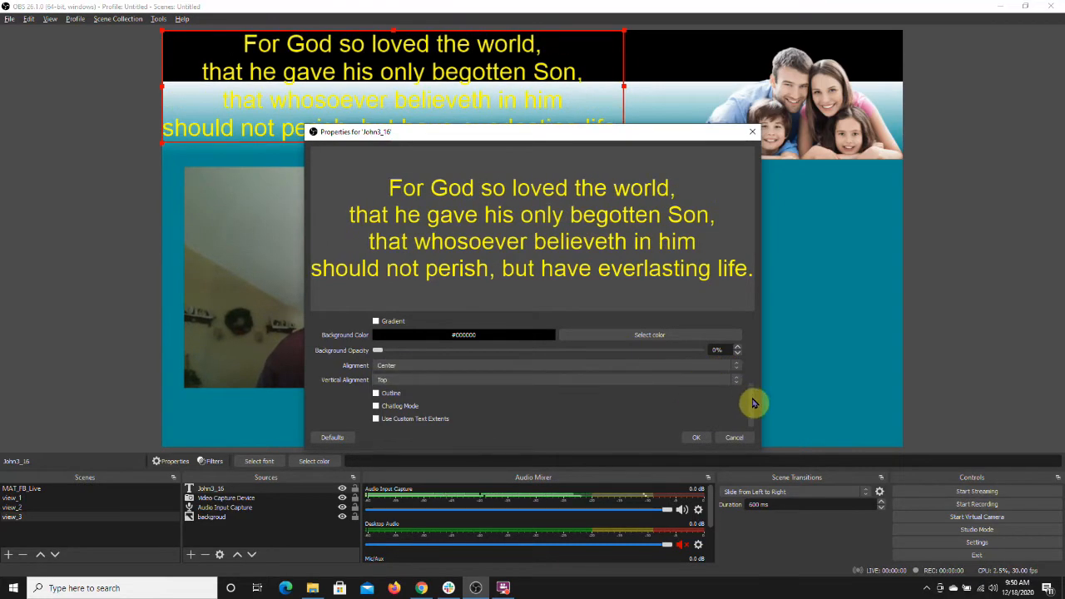
Step: Add a final line reading John 3:16 KJV beneath the verse and confirm the text properties
left_click_drag(753, 401, 762, 336)
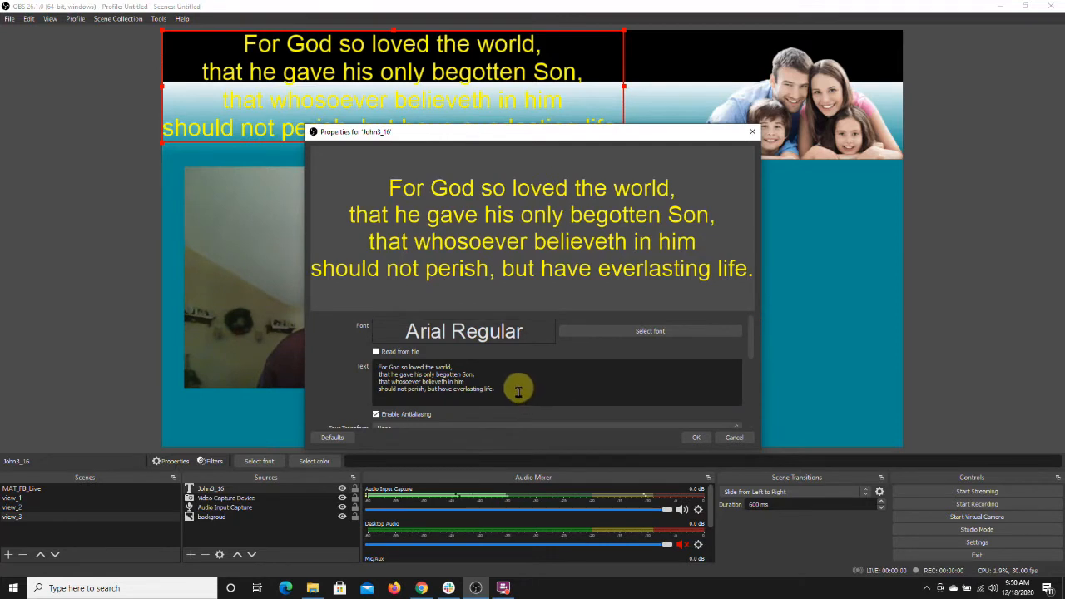
key("Return")
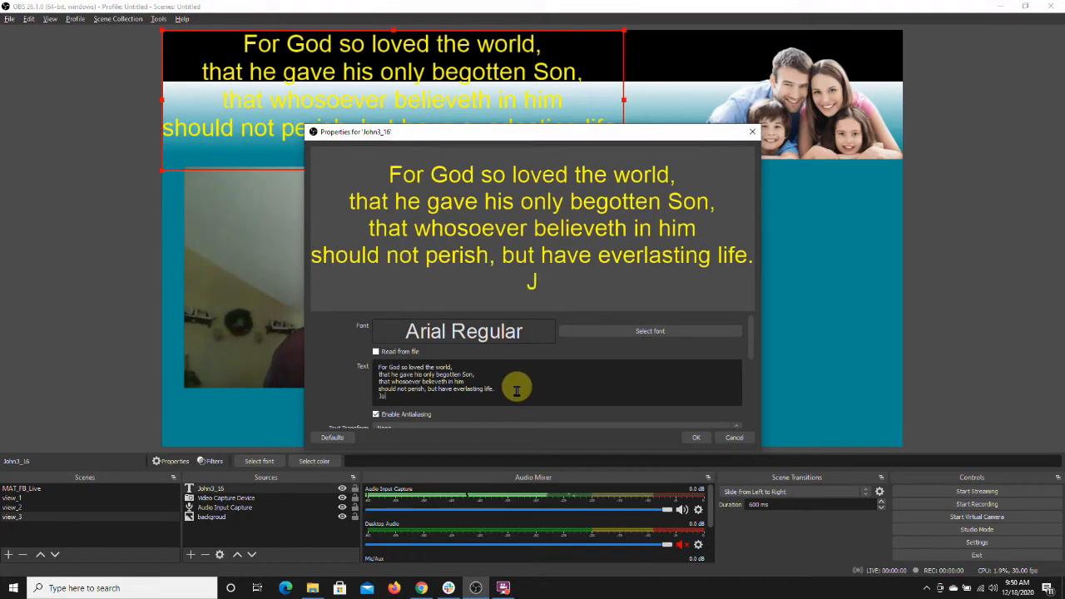
type("John 3:16 N")
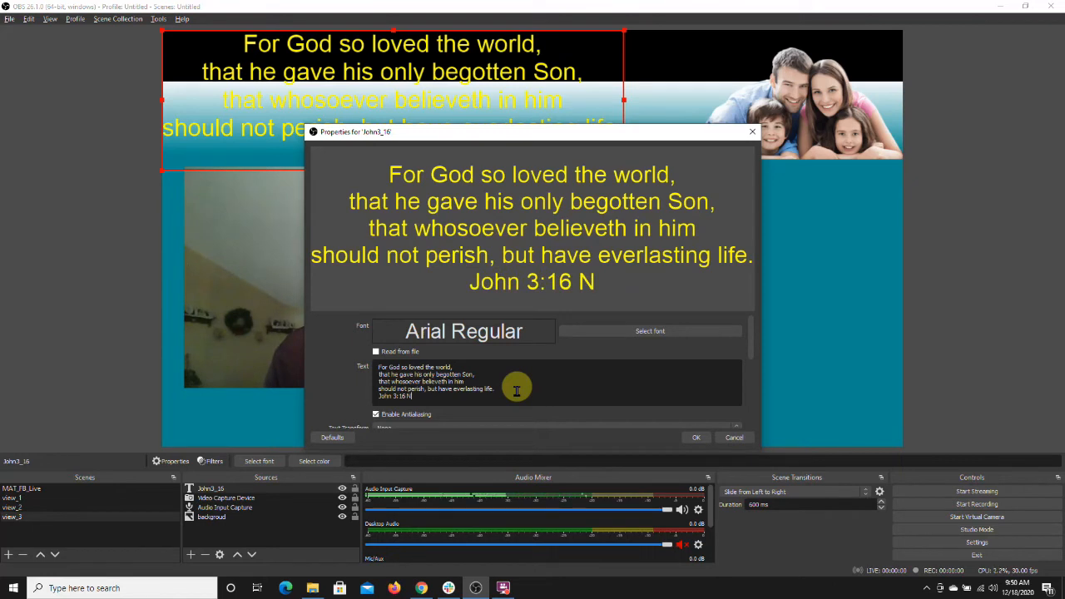
type("N")
key("BackSpace")
key("BackSpace")
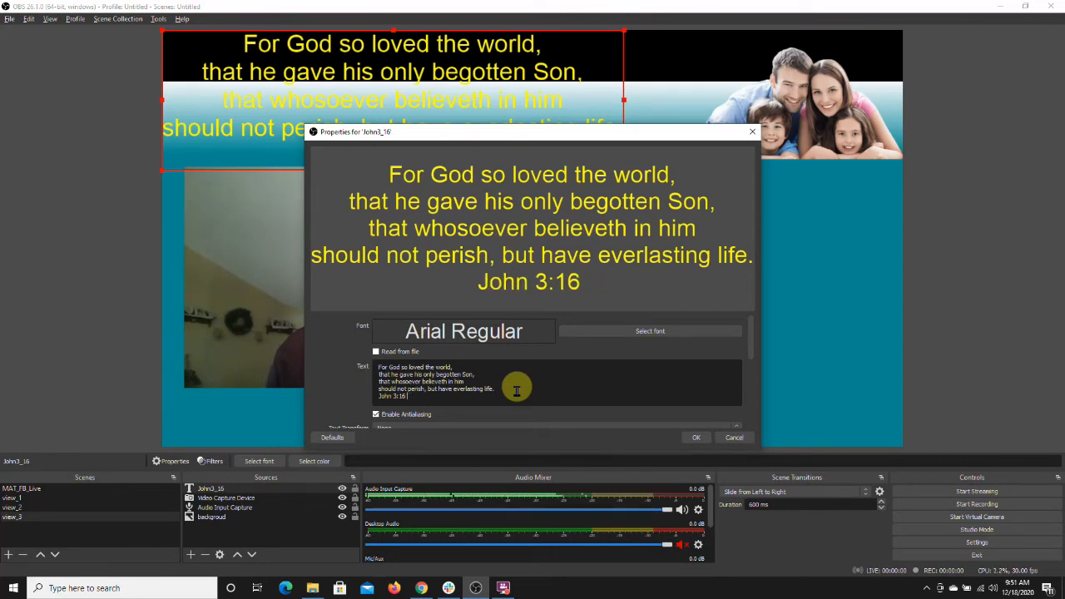
type("KJV")
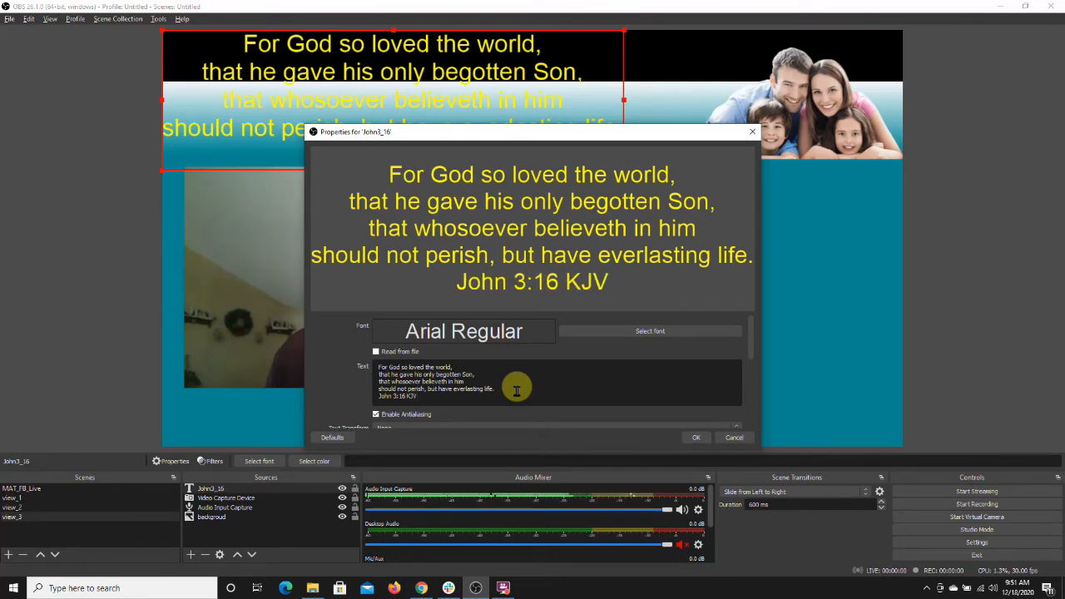
left_click(690, 439)
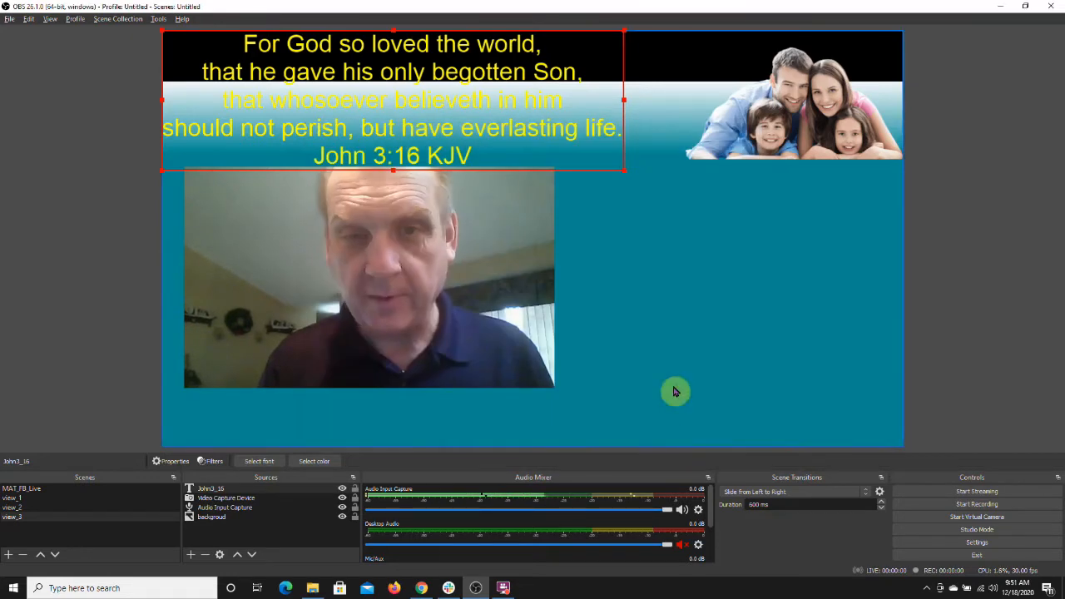
Step: Move the Bible verse text to the right of the webcam and shrink it to fit beside the video
left_click_drag(389, 93, 662, 259)
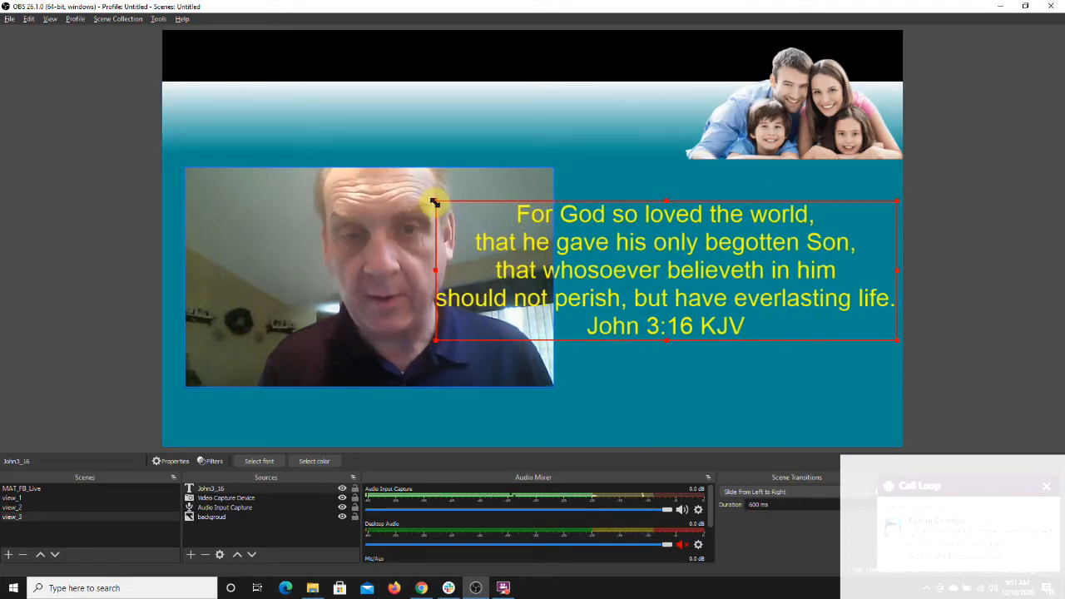
left_click_drag(434, 202, 594, 243)
left_click_drag(655, 283, 648, 259)
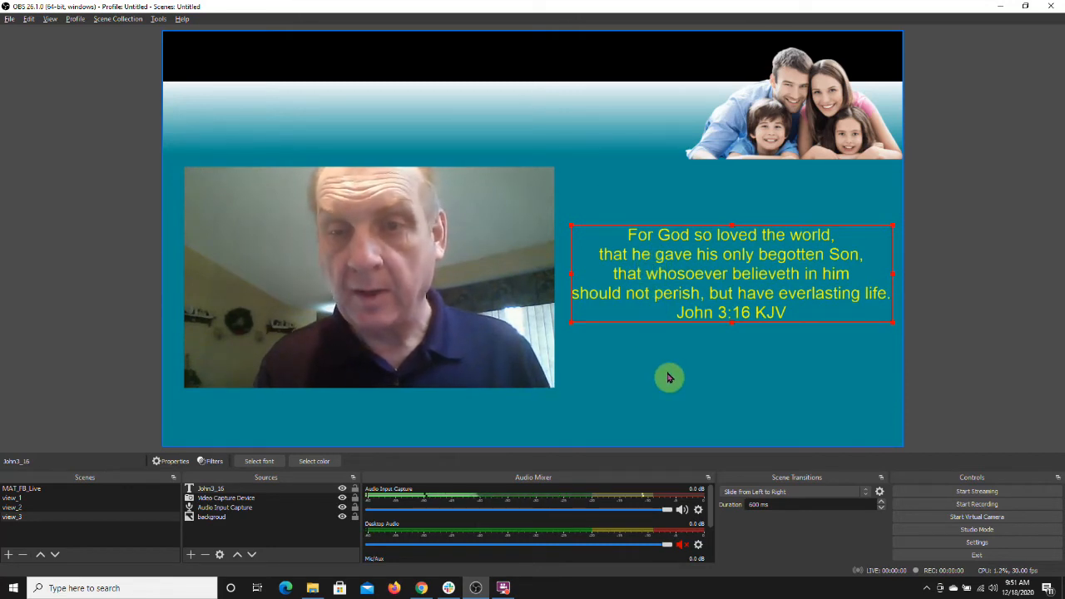
left_click(711, 296)
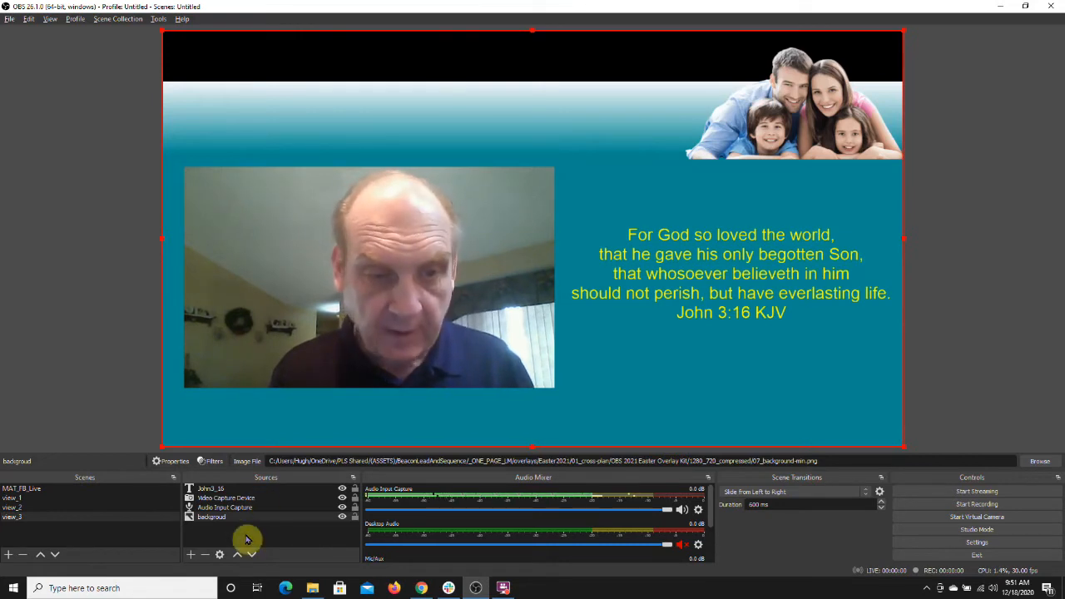
Step: Add a new Media Source named flowers to view_3 and open its local file browser
left_click(191, 555)
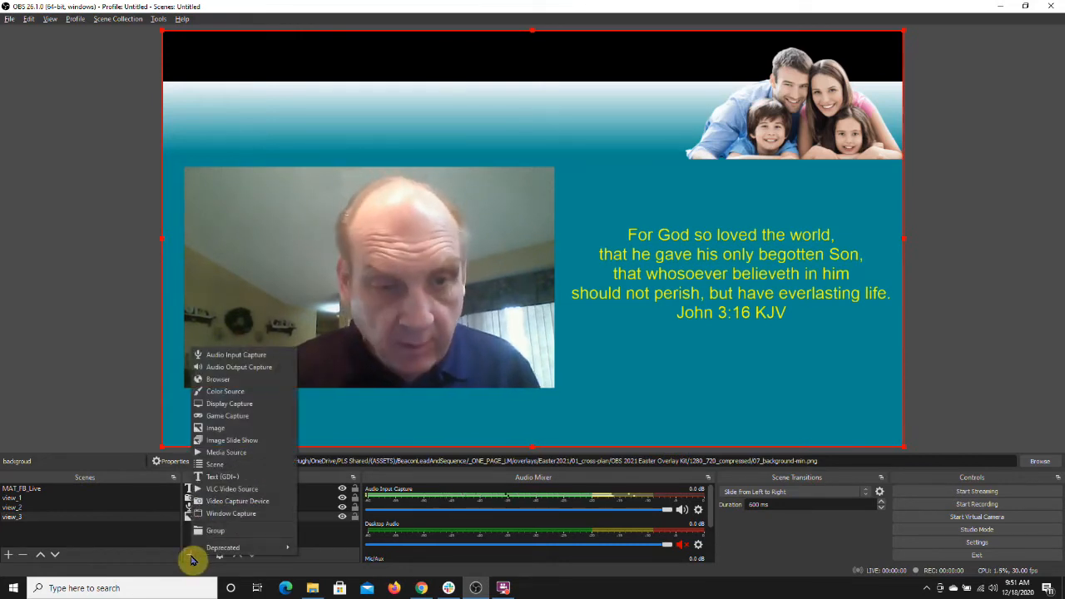
left_click(226, 453)
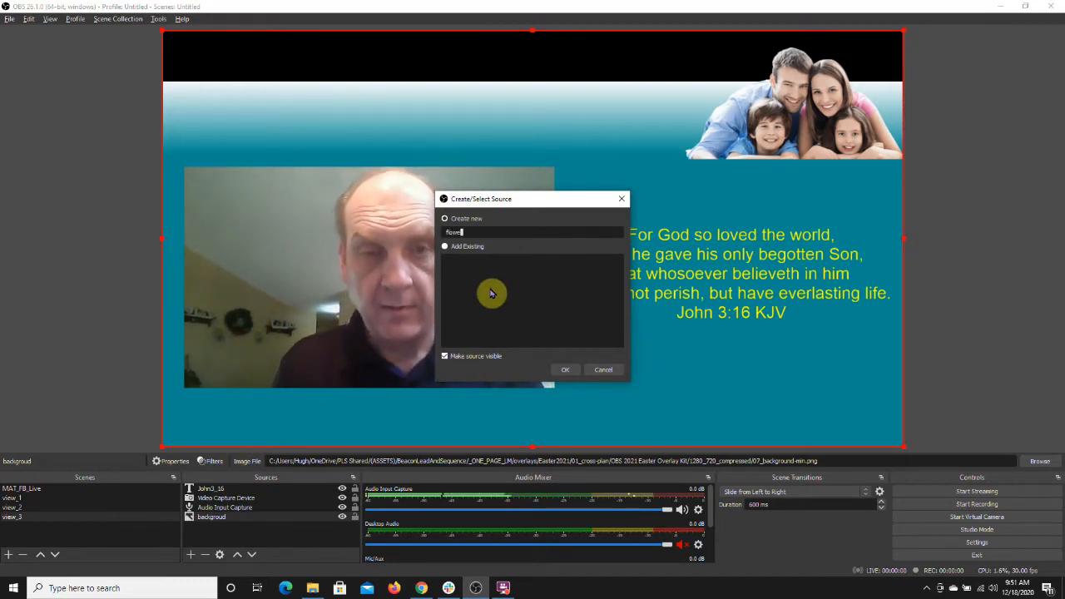
left_click(565, 371)
left_click(720, 357)
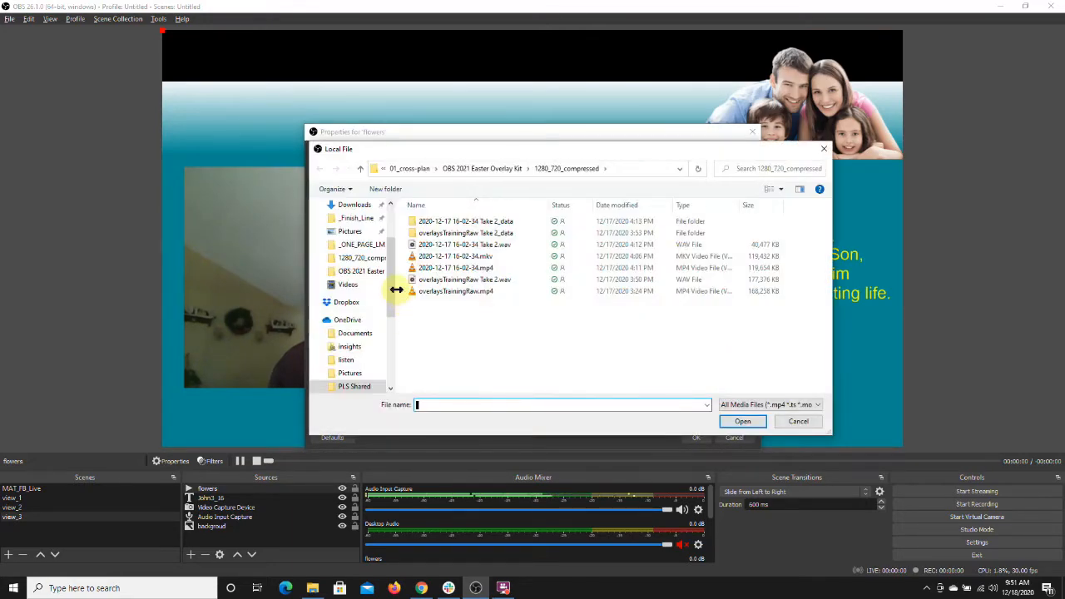
Step: Choose Pexels Videos 4459.mp4 from D:\oldDownloads as the local file, enable Loop, and confirm
left_click_drag(393, 286, 390, 362)
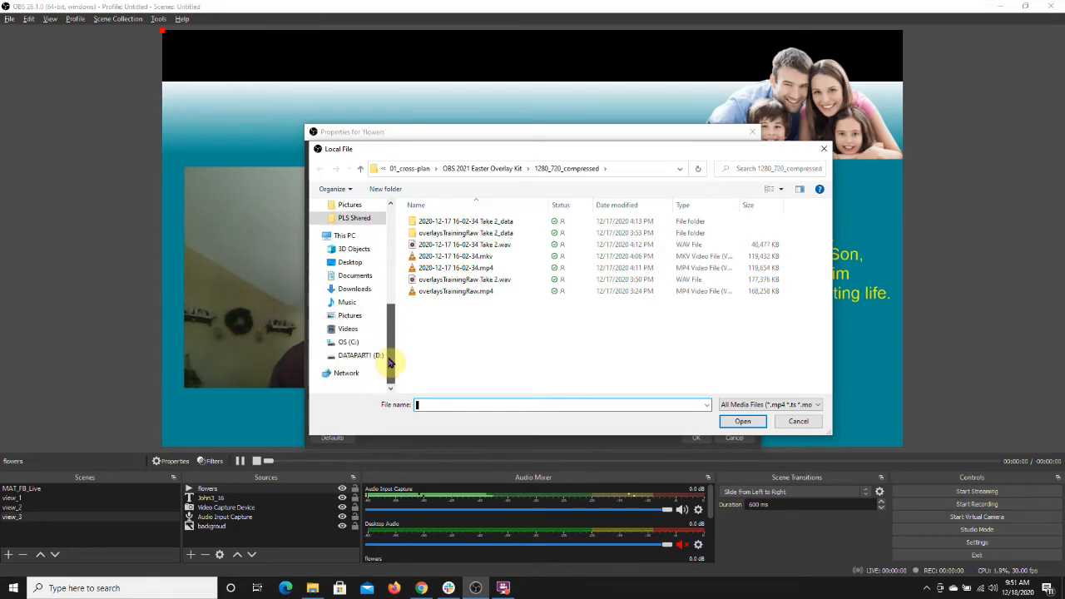
left_click(373, 355)
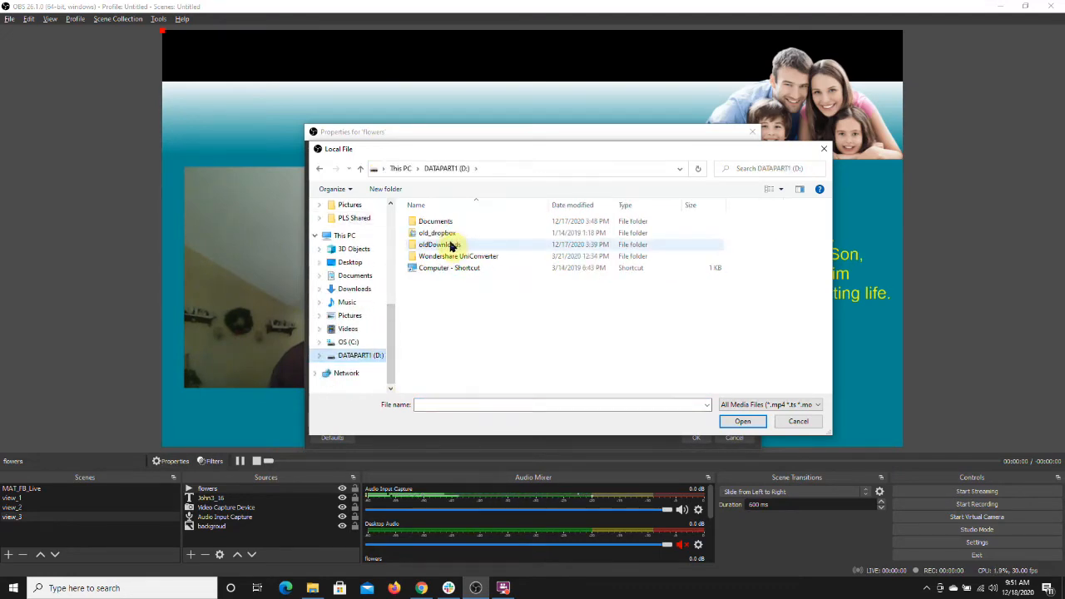
double_click(449, 245)
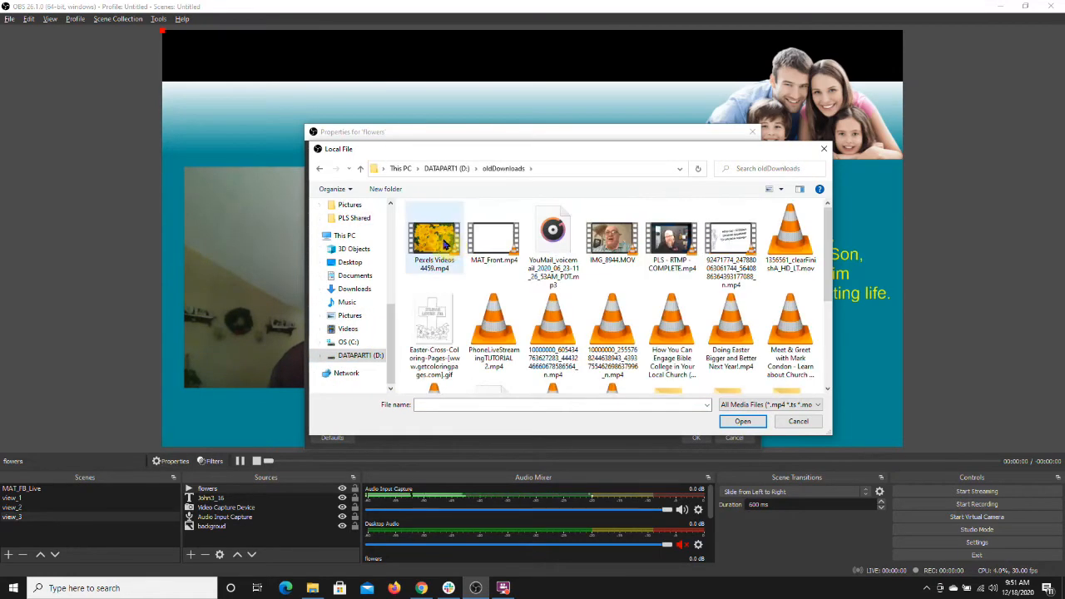
double_click(443, 243)
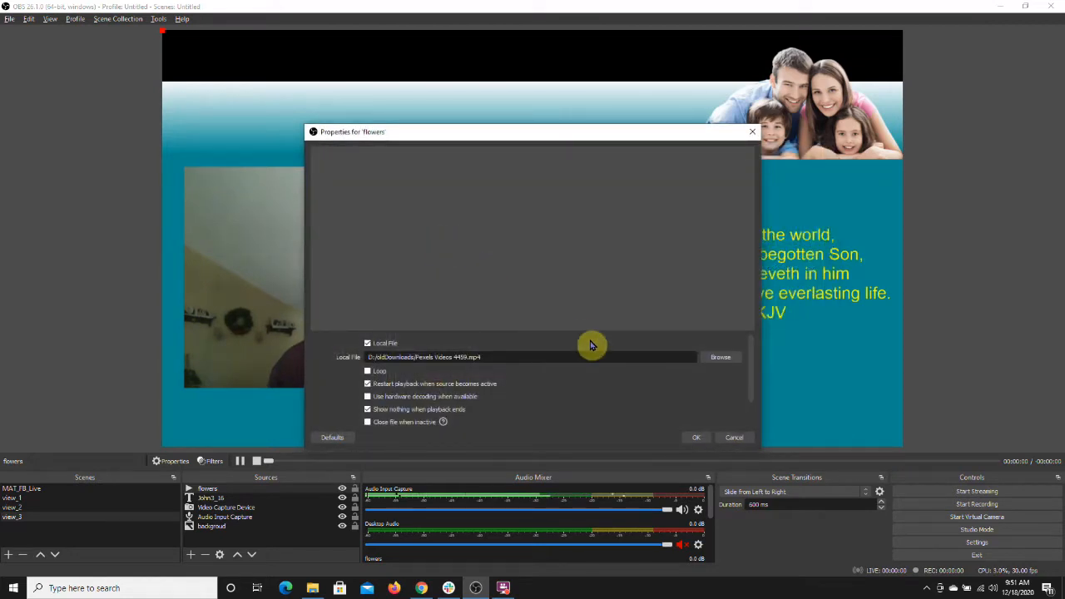
left_click(368, 372)
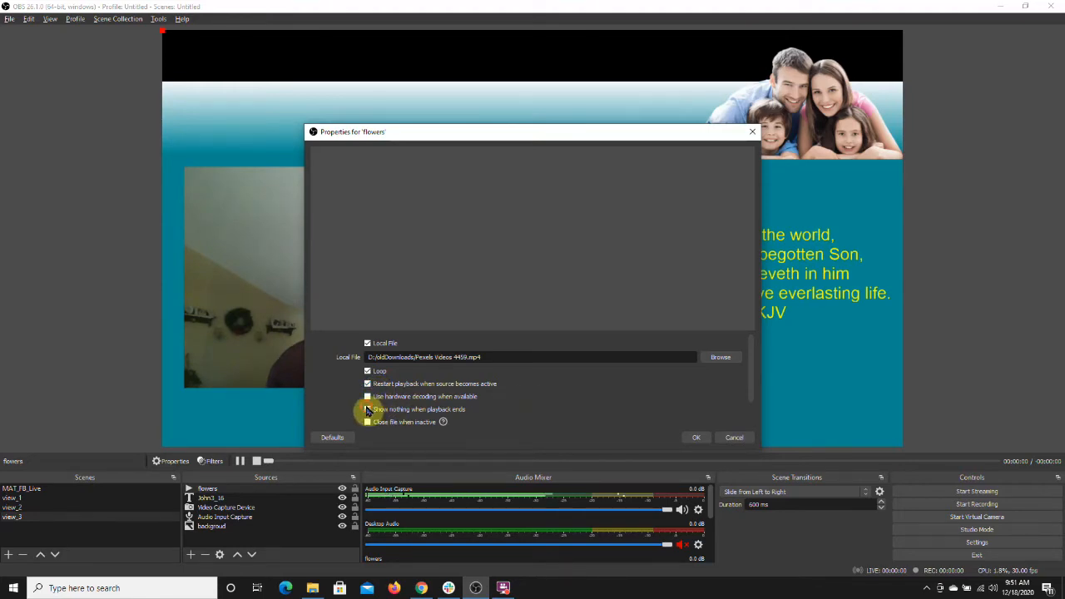
left_click(697, 437)
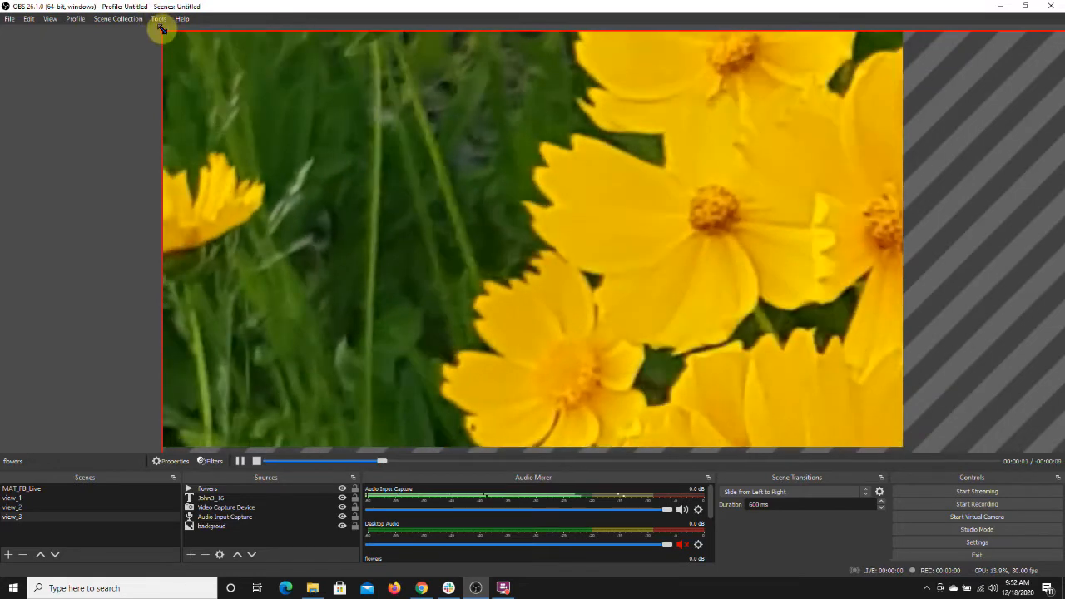
Step: Resize the flowers video to fill the whole canvas and move it beneath the background layer
left_click_drag(161, 30, 540, 226)
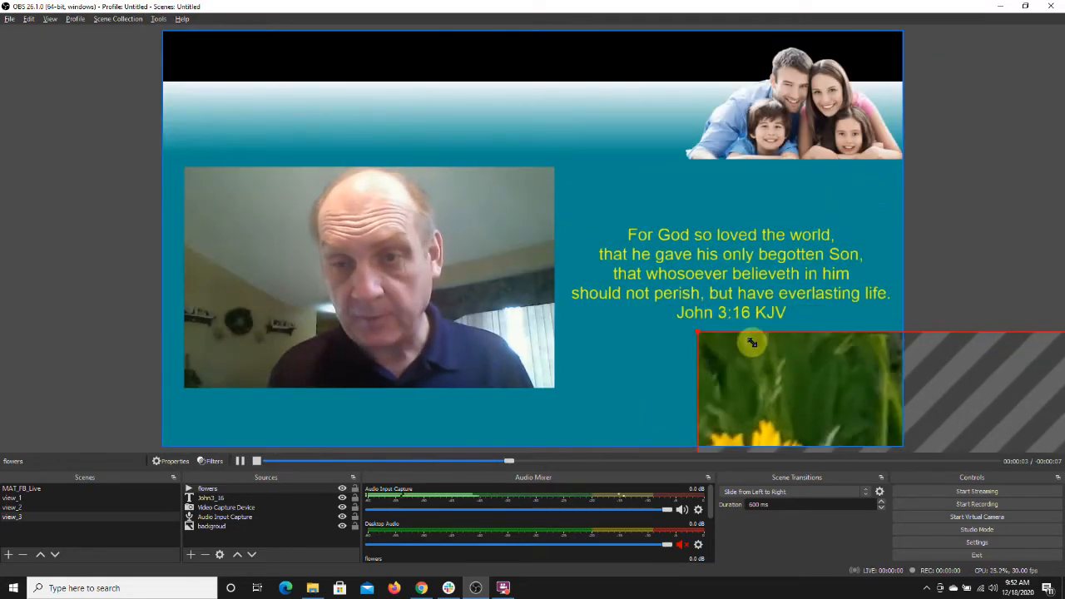
left_click_drag(720, 345, 663, 313)
left_click_drag(796, 401, 298, 136)
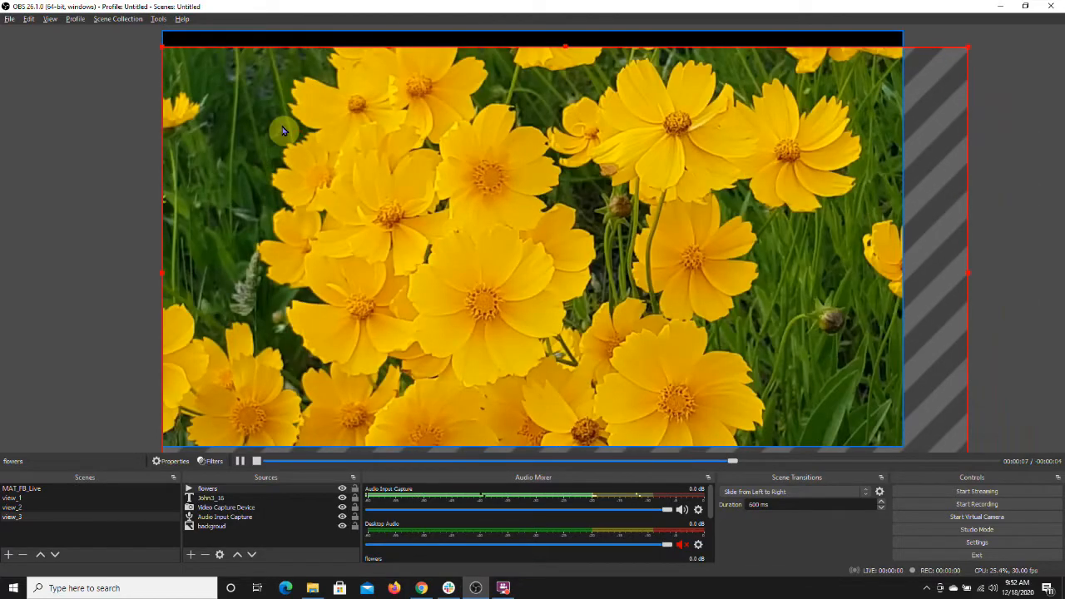
left_click_drag(166, 50, 681, 340)
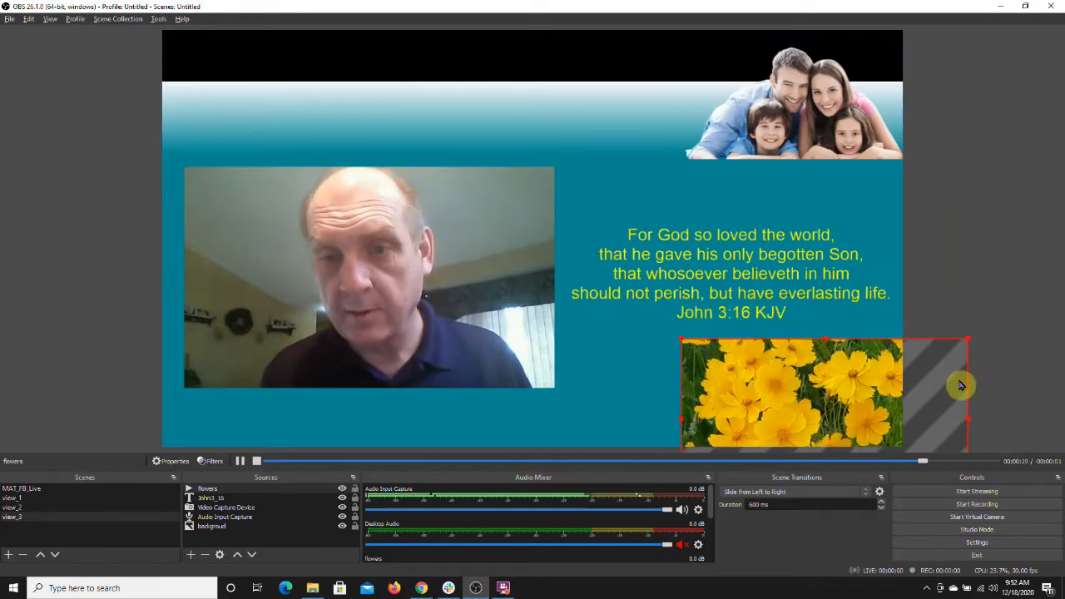
left_click_drag(841, 388, 323, 80)
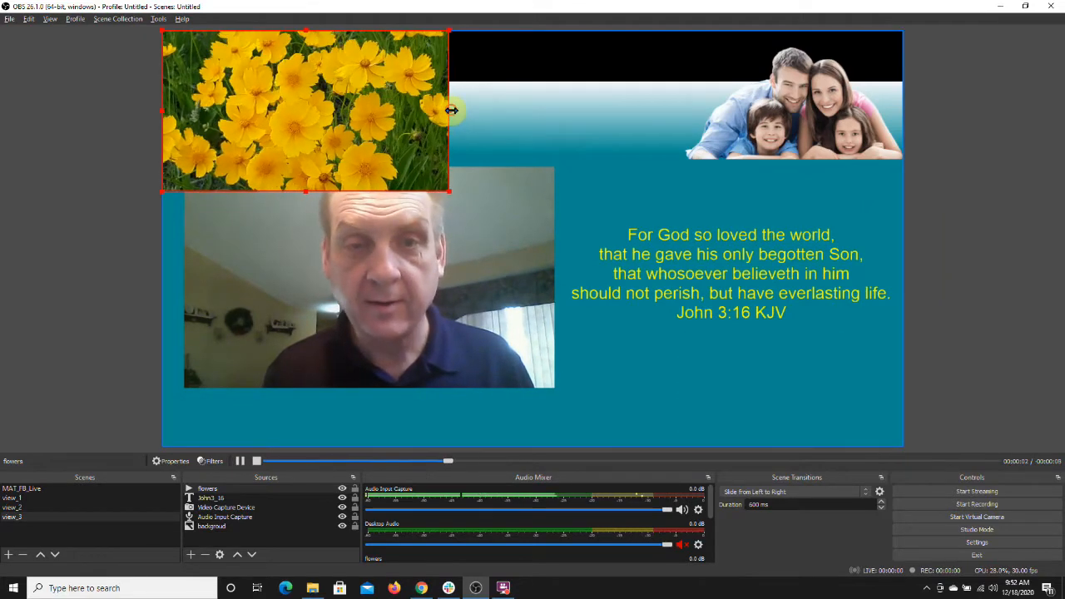
left_click_drag(451, 110, 907, 183)
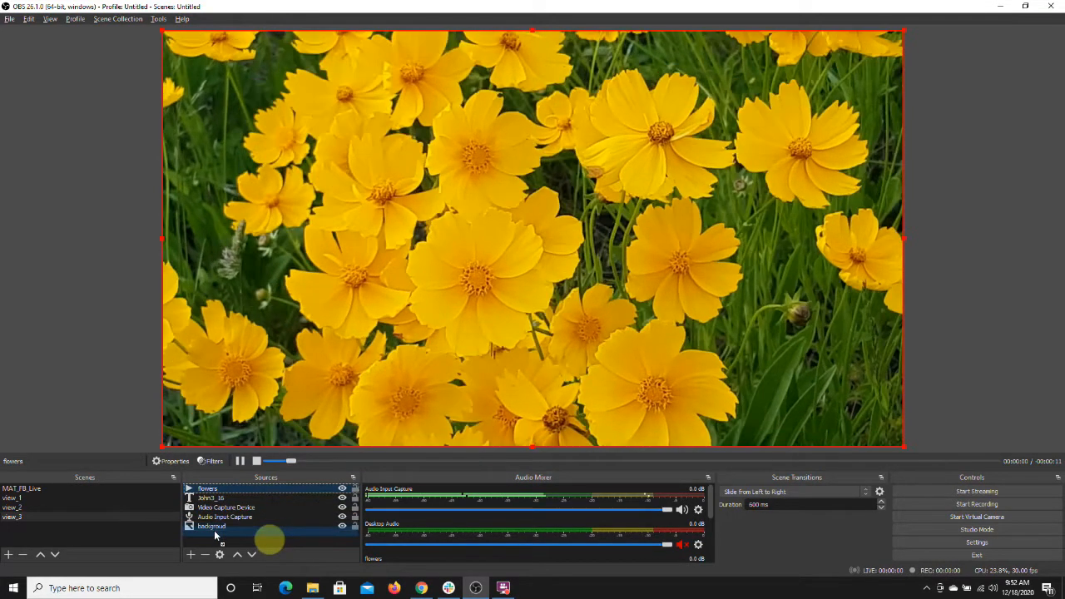
left_click_drag(214, 536, 214, 536)
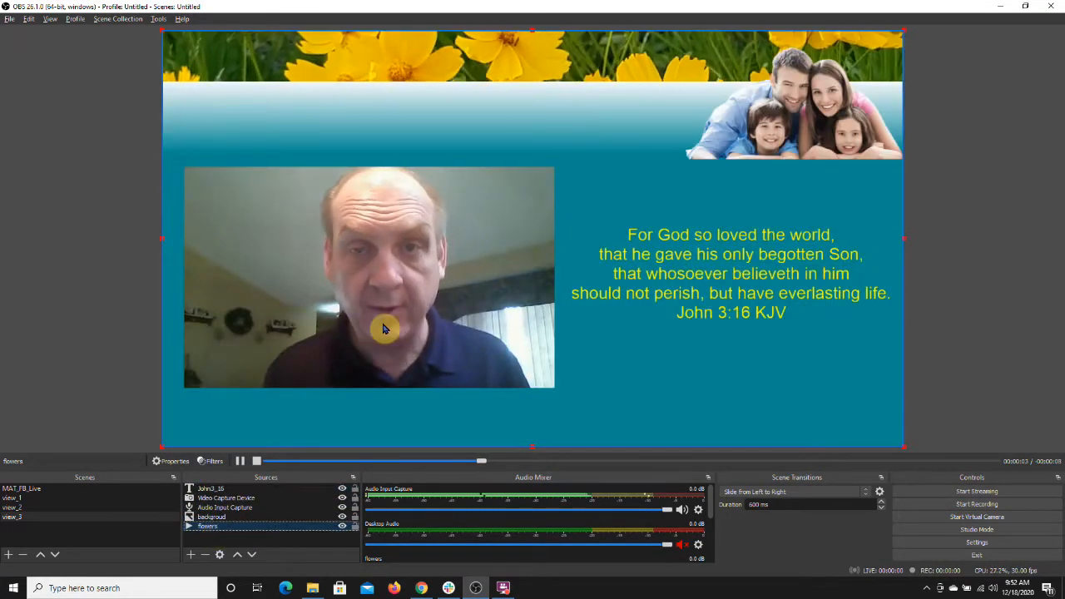
left_click(1009, 178)
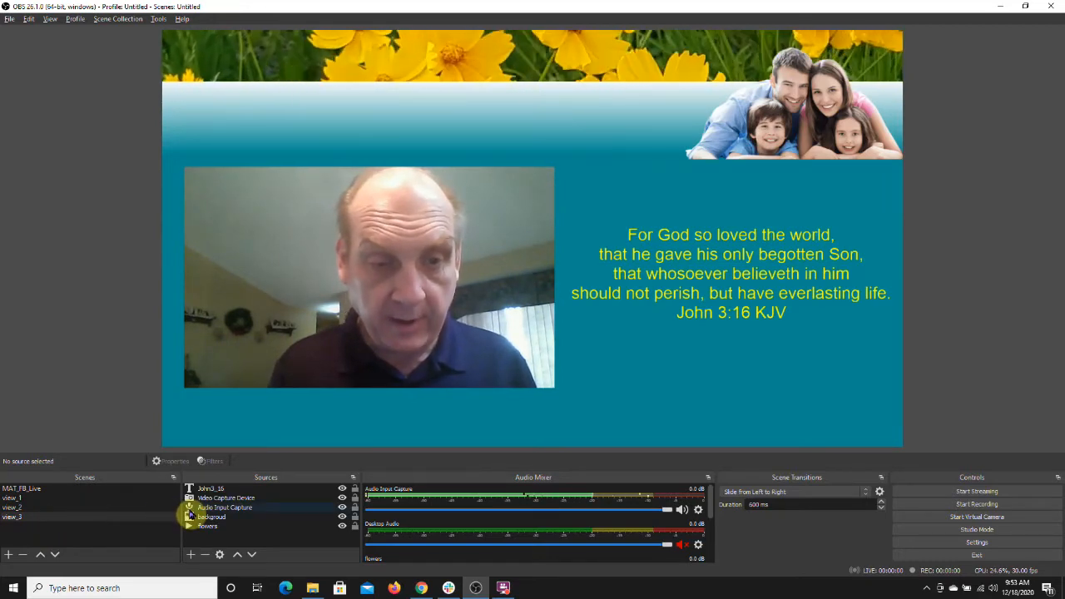
Step: Switch between view_2, view_1 and view_3 to review each scene
left_click(52, 508)
left_click(50, 498)
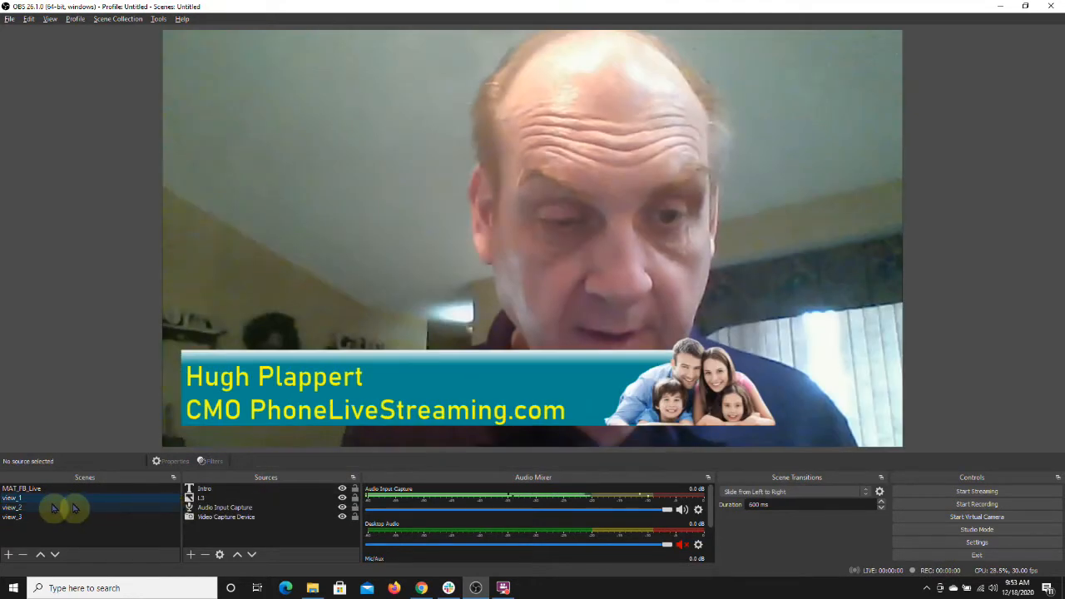
left_click(46, 516)
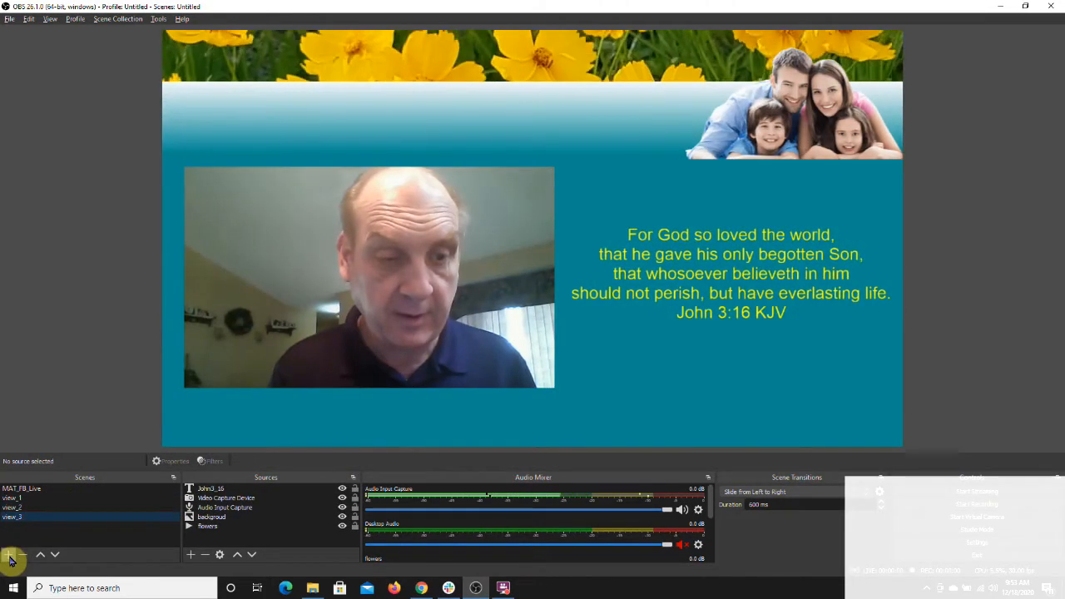
Step: Add a new scene named transition
left_click(9, 555)
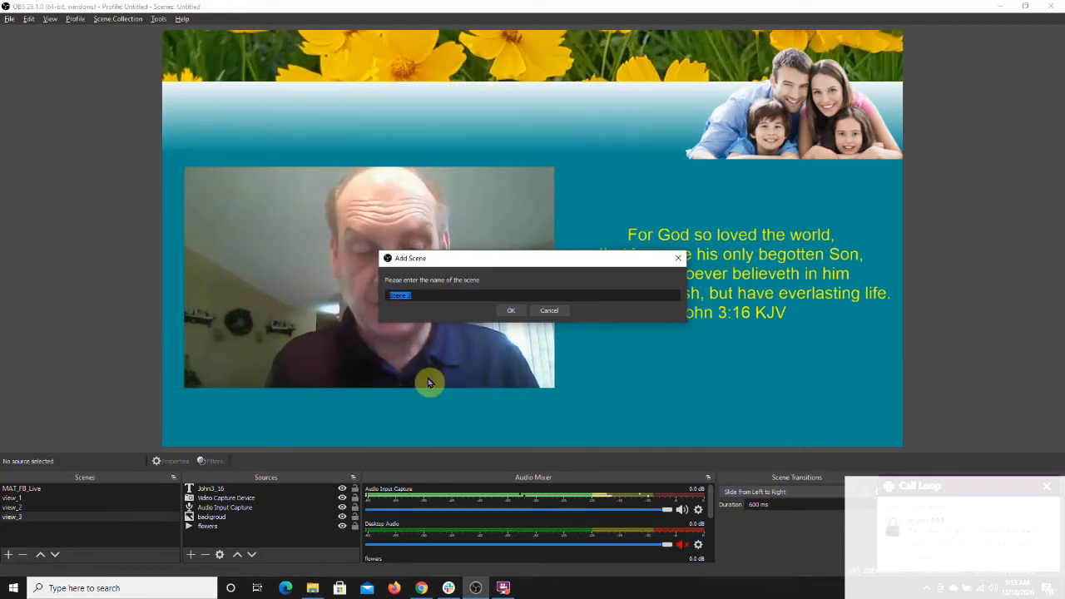
type("transistion")
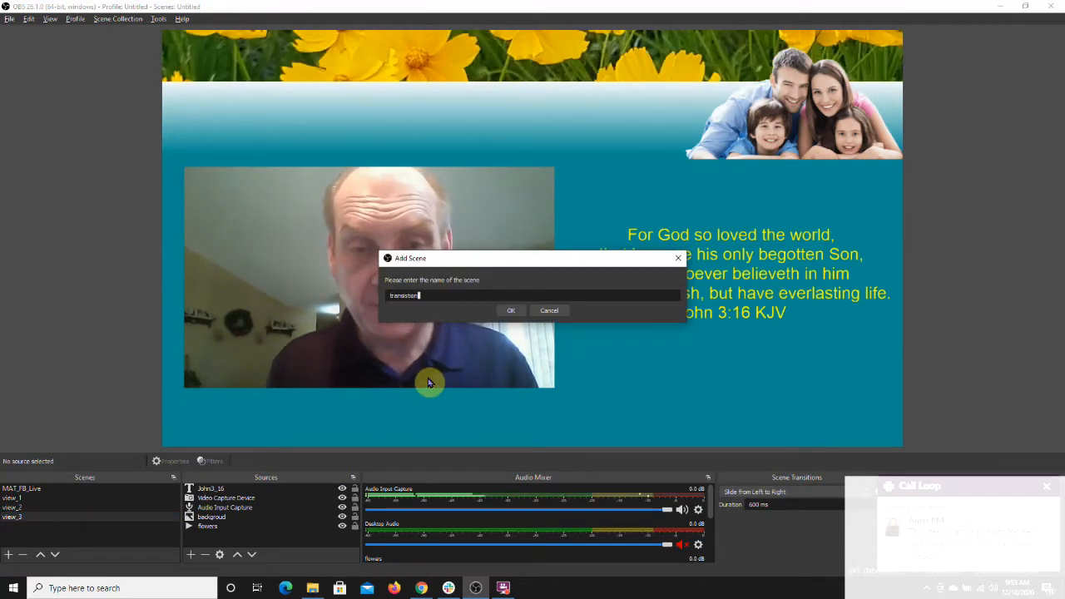
left_click(510, 310)
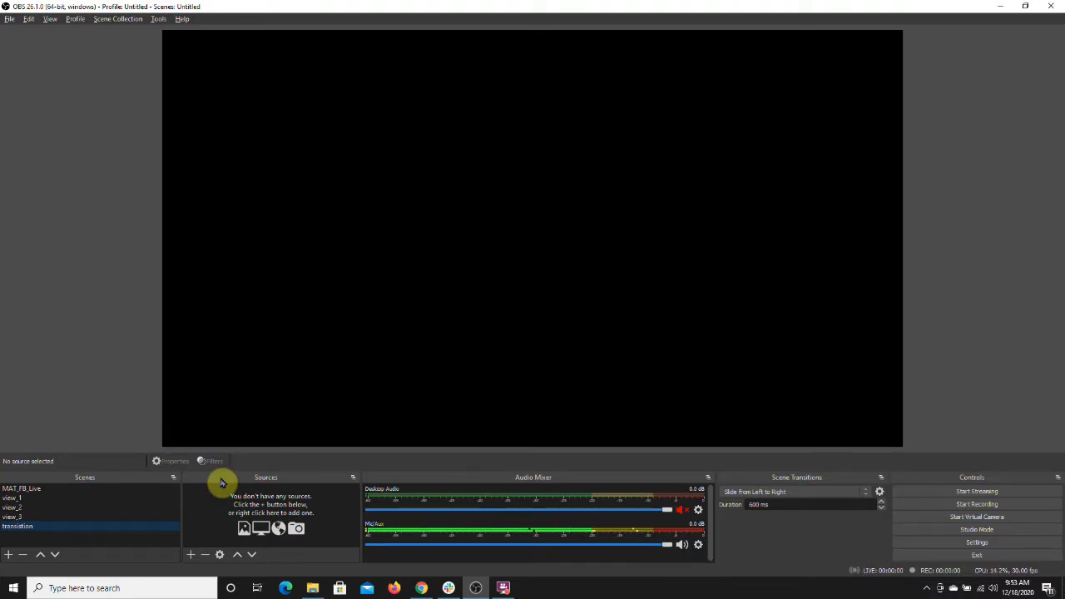
Step: Add a new Image source named slide_transition to the transition scene
left_click(191, 554)
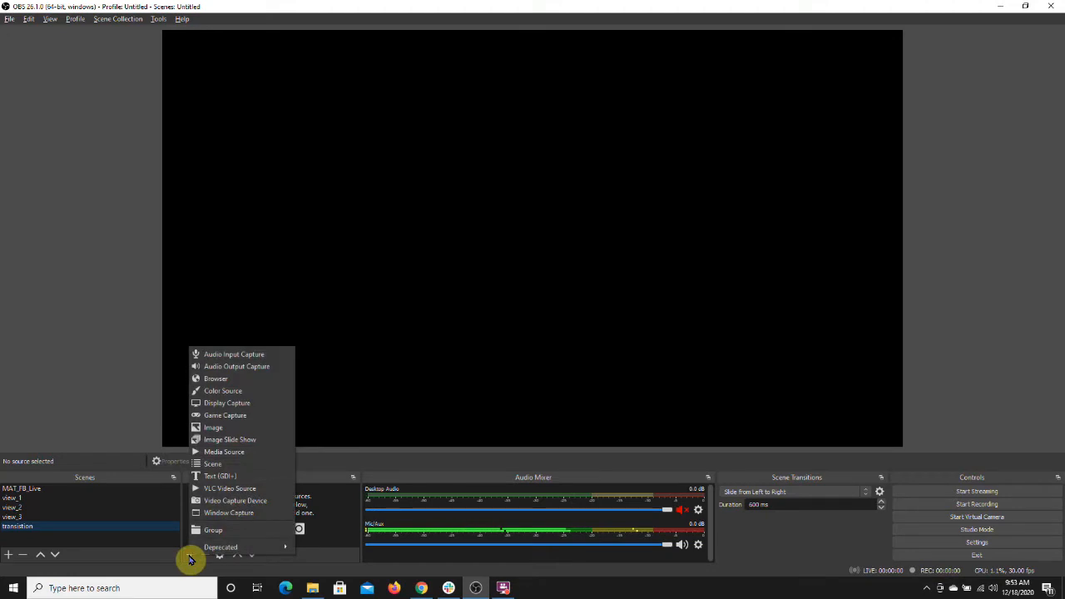
left_click(207, 428)
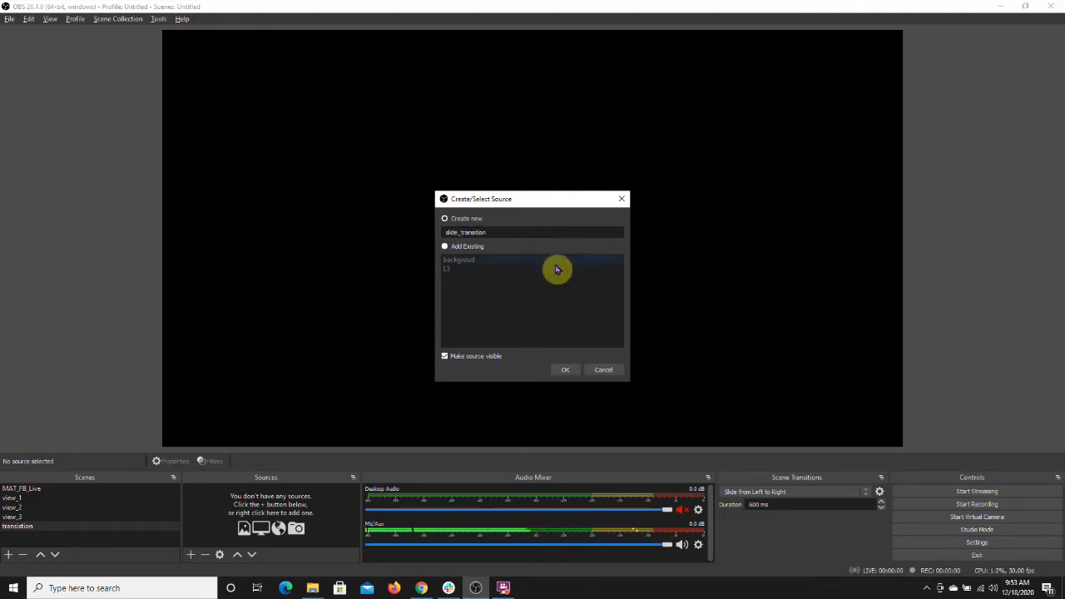
left_click(566, 371)
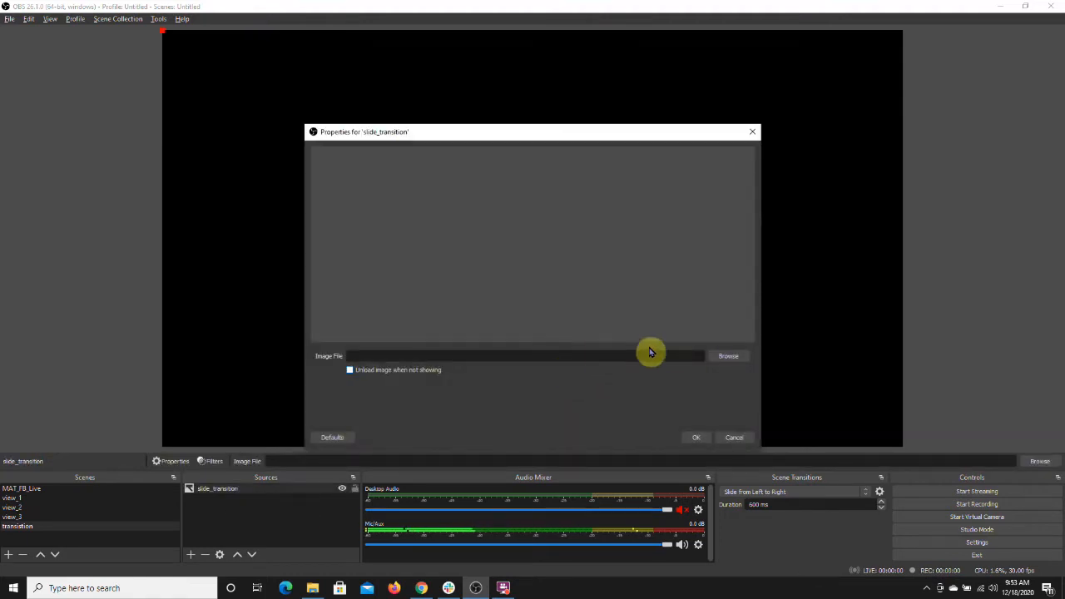
Step: Set the image file to 07_transition.png from the OBS 2021 Easter Overlay Kit folder
left_click(720, 356)
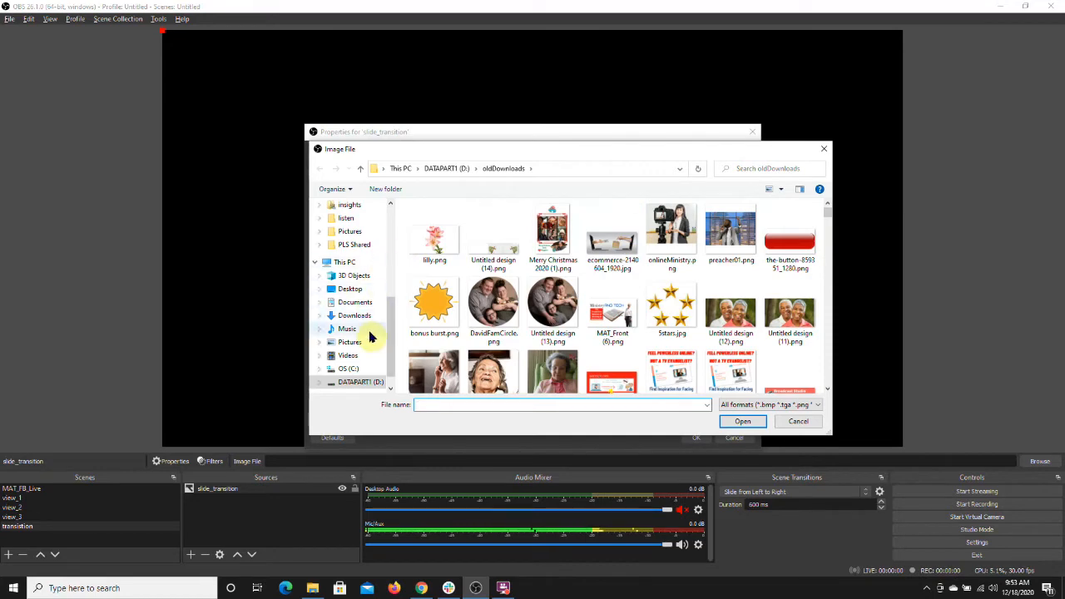
left_click(354, 245)
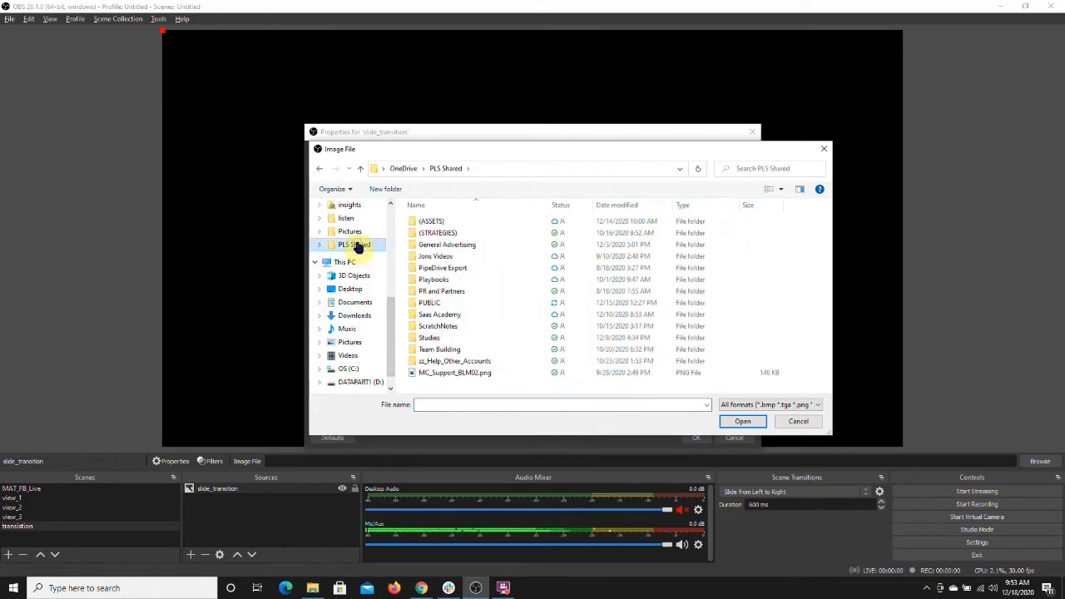
double_click(434, 222)
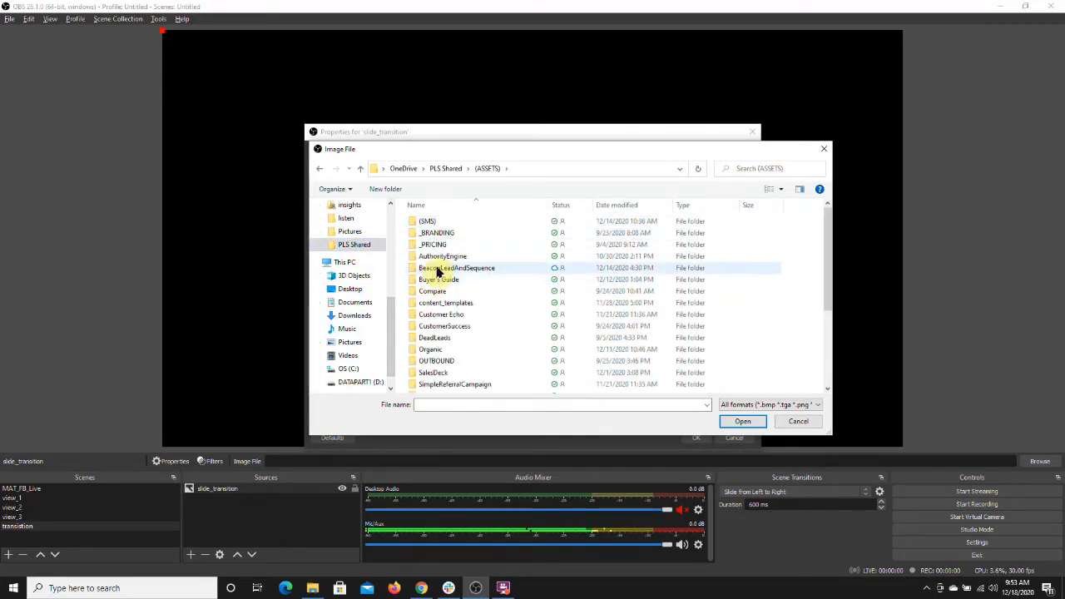
double_click(438, 268)
double_click(438, 243)
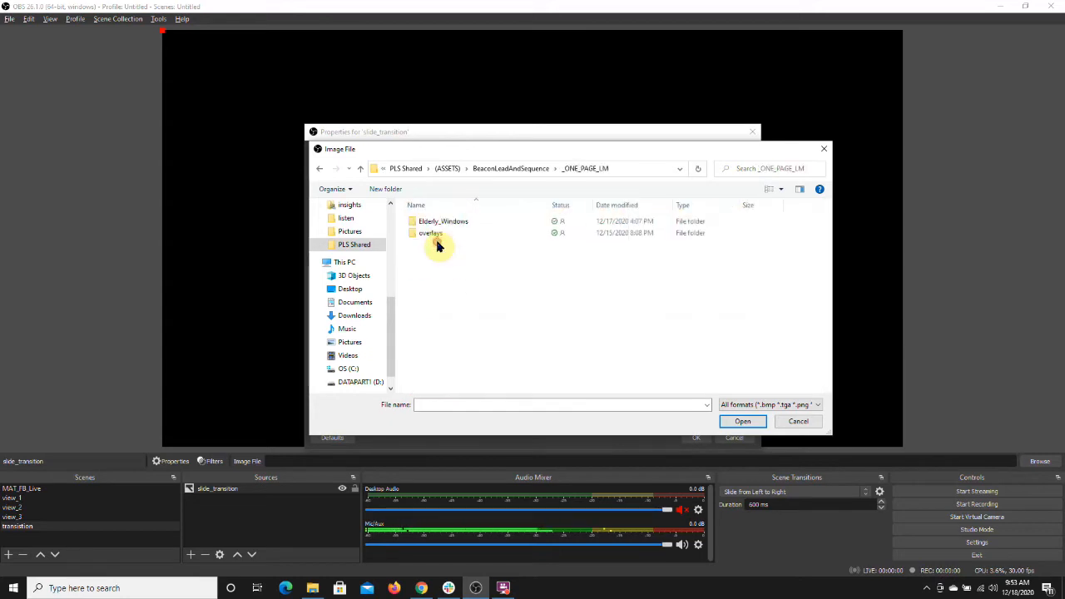
double_click(435, 233)
double_click(430, 233)
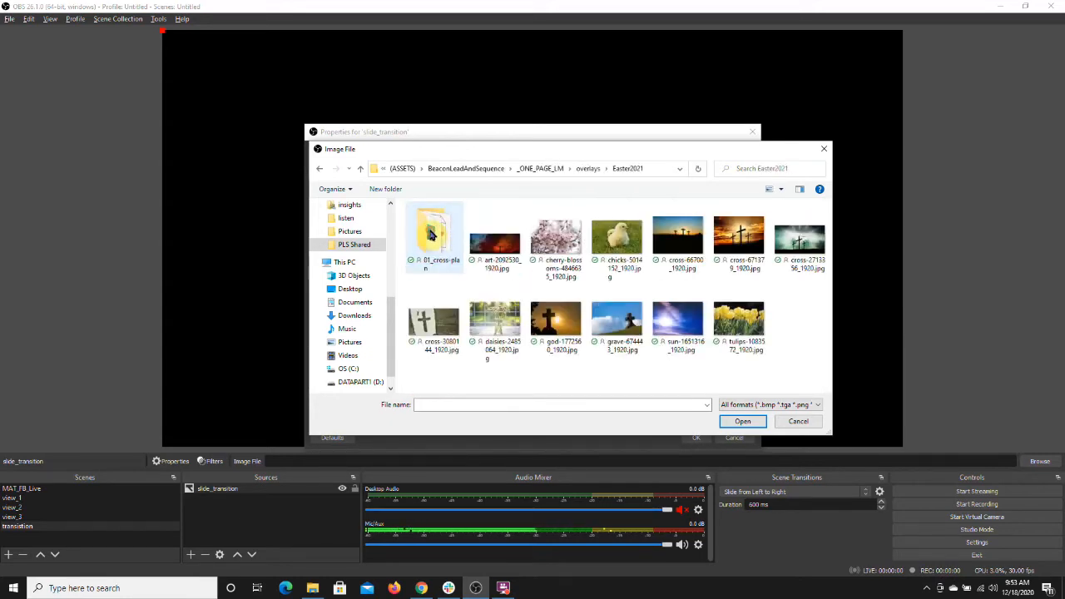
double_click(429, 232)
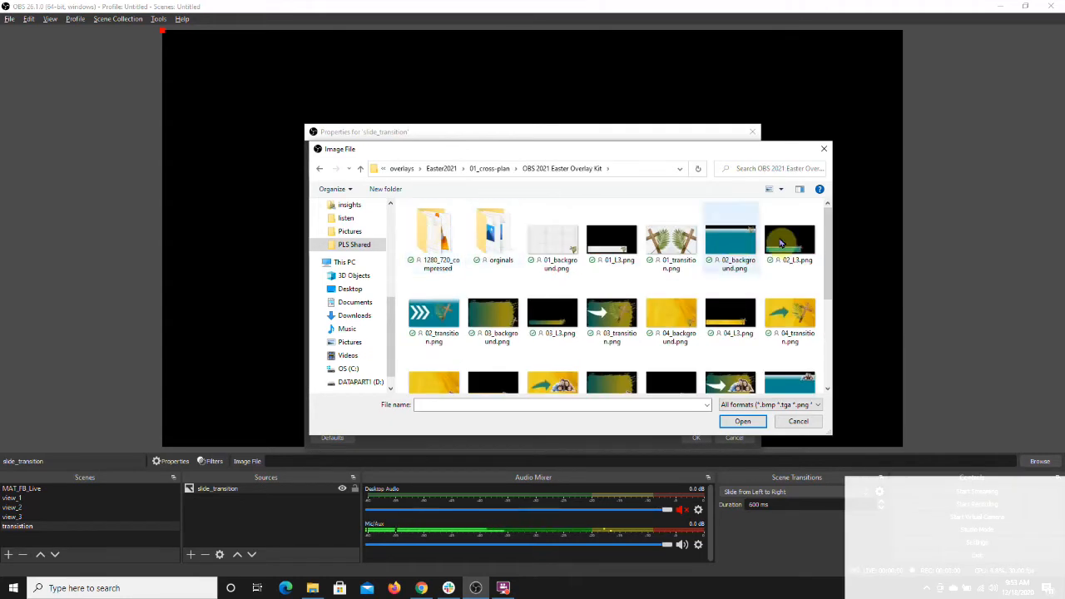
left_click_drag(832, 238, 830, 295)
left_click(497, 350)
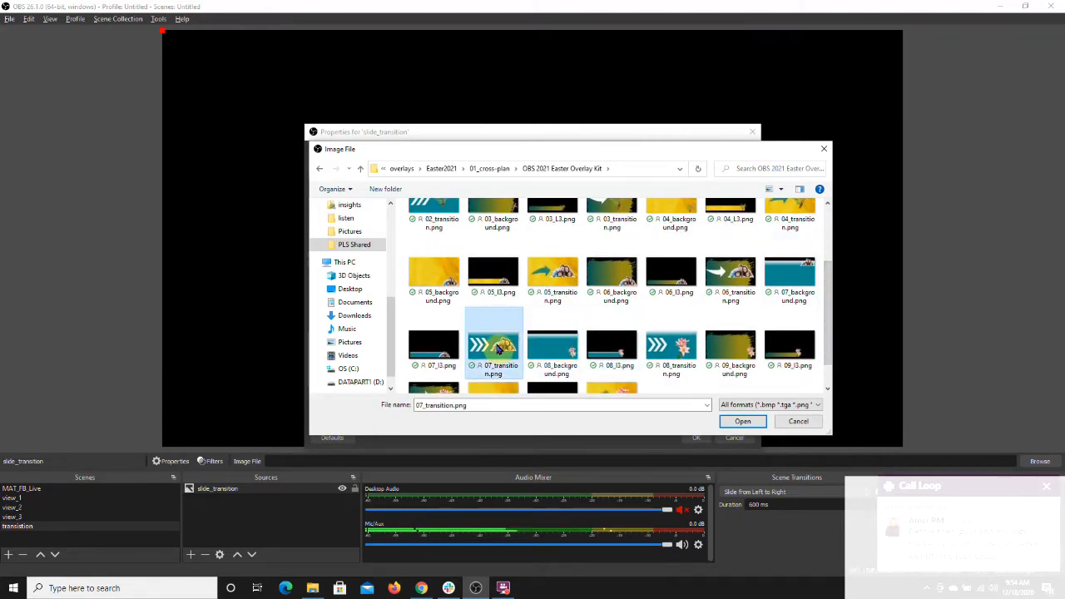
left_click(743, 421)
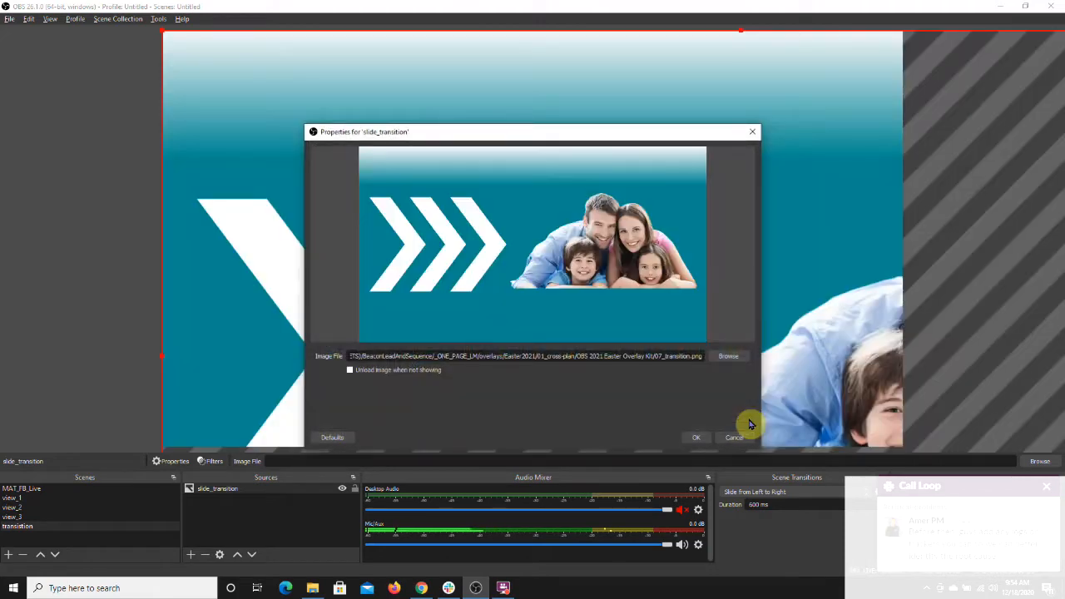
Step: Resize the slide_transition image so it fills the whole canvas
left_click(699, 438)
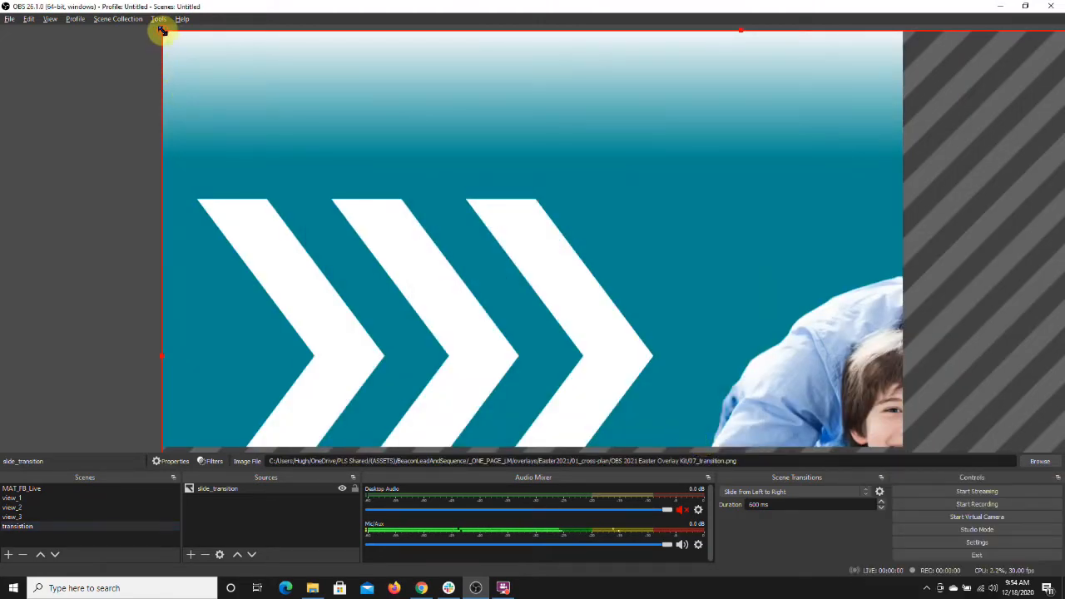
left_click_drag(162, 31, 256, 63)
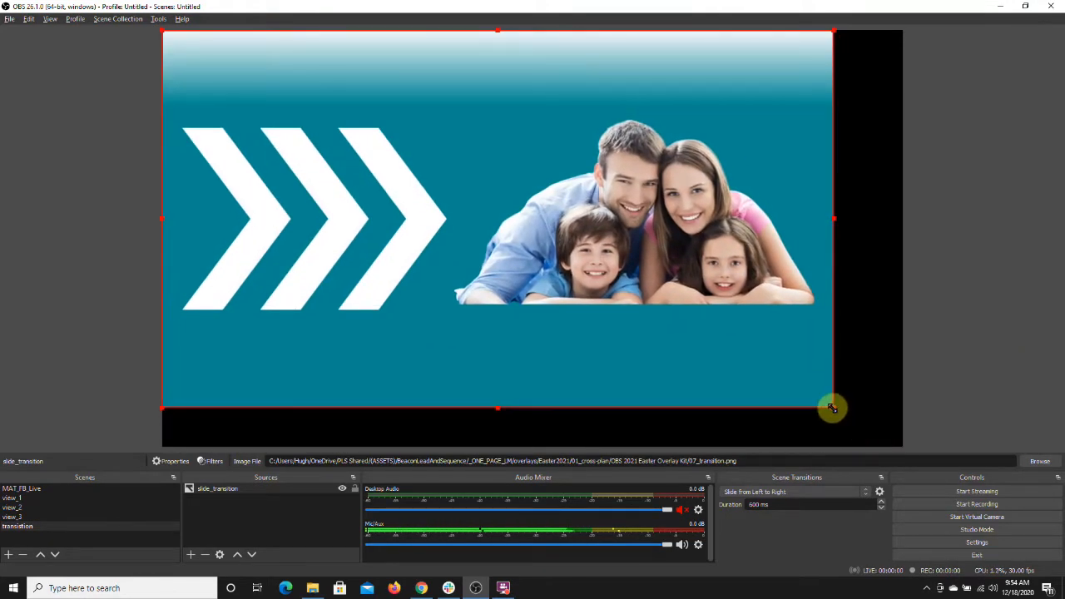
left_click_drag(831, 408, 903, 441)
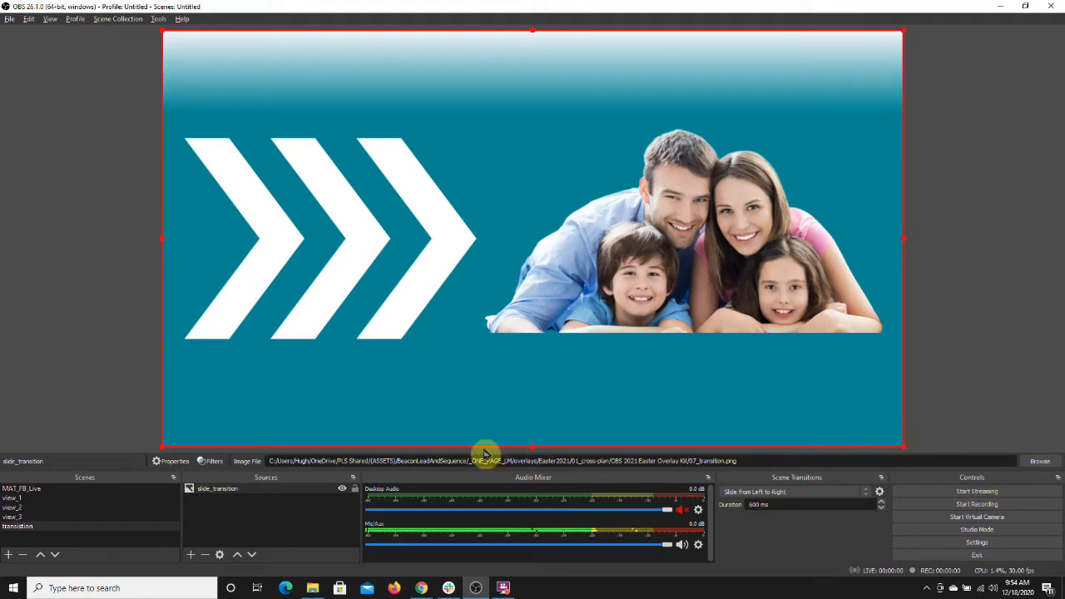
Step: Add a Scroll filter named transition_scroll to slide_transition with a horizontal speed of -199.00
right_click(213, 492)
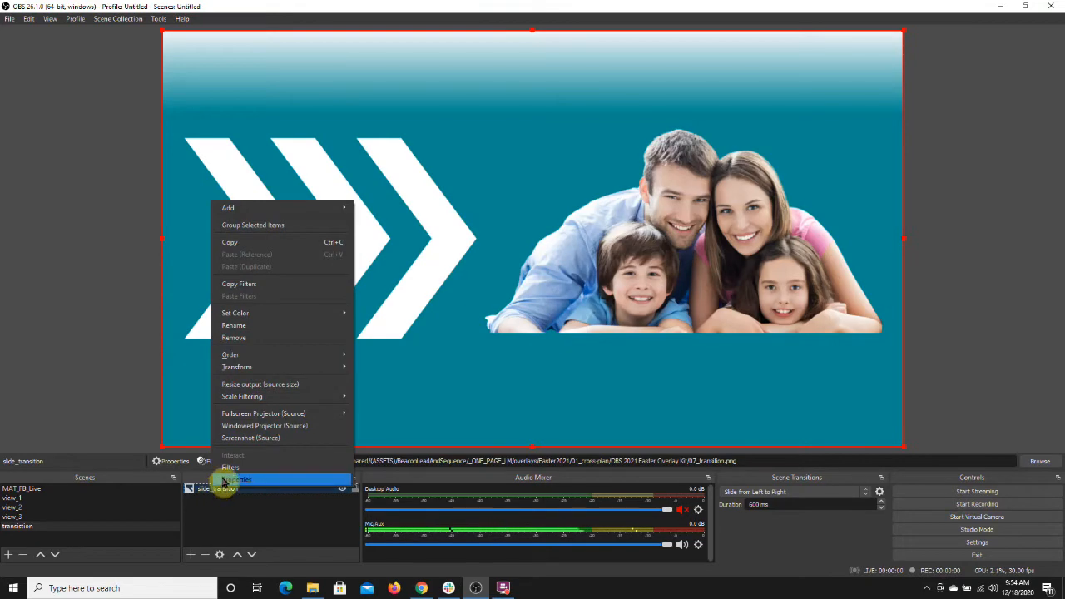
left_click(232, 469)
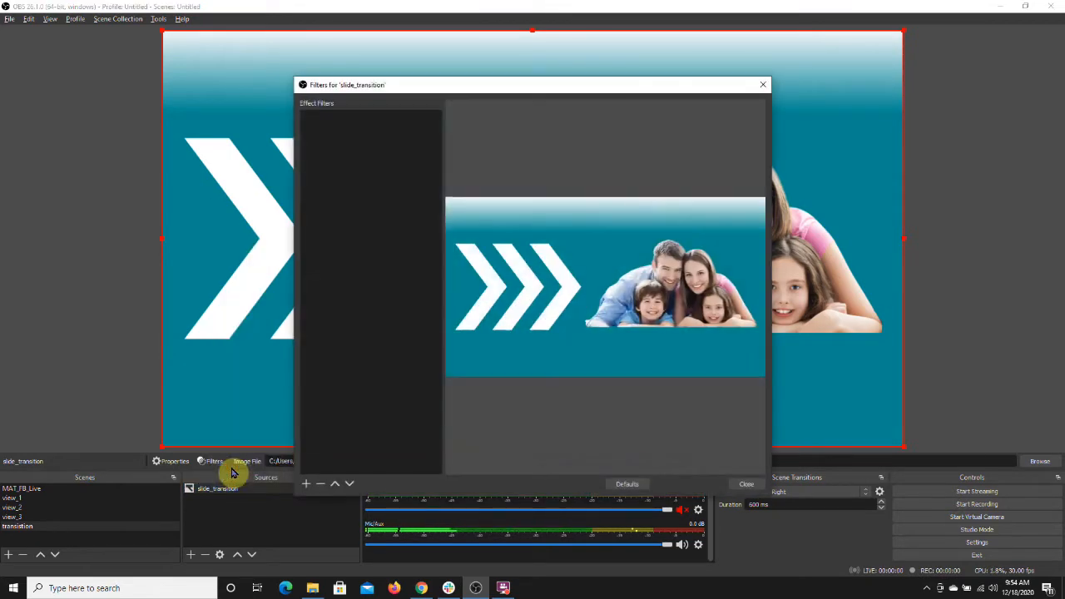
left_click(309, 484)
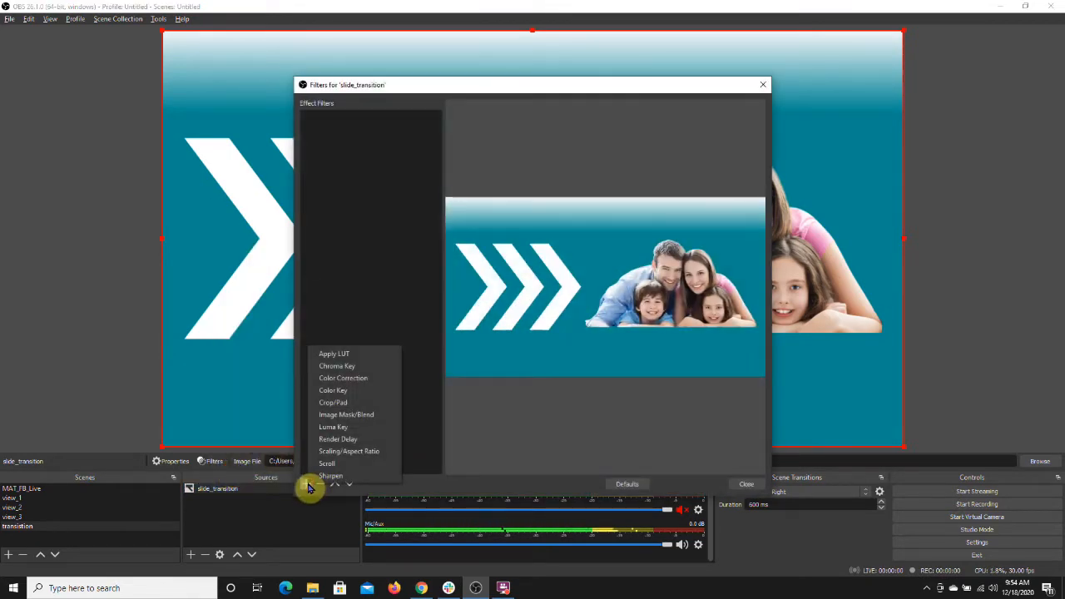
left_click(333, 471)
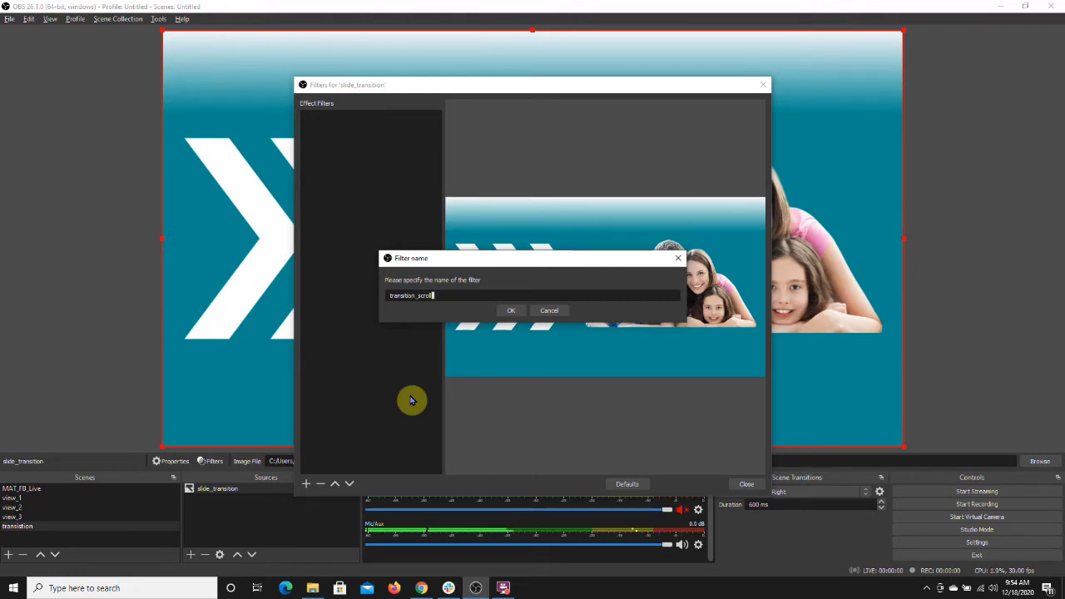
type("transition_scroll")
left_click(510, 310)
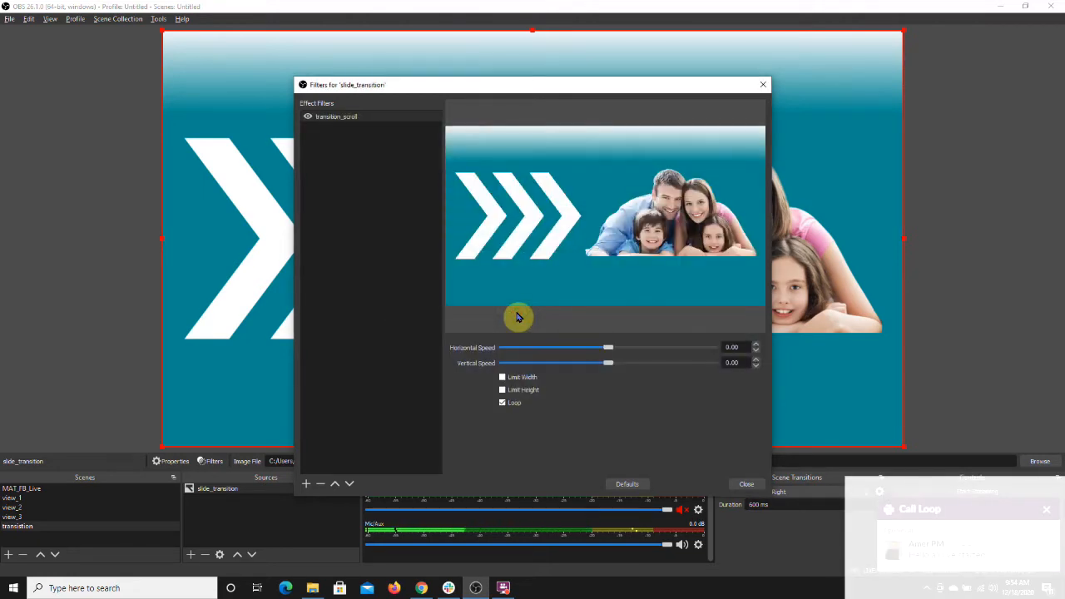
left_click_drag(608, 351, 562, 350)
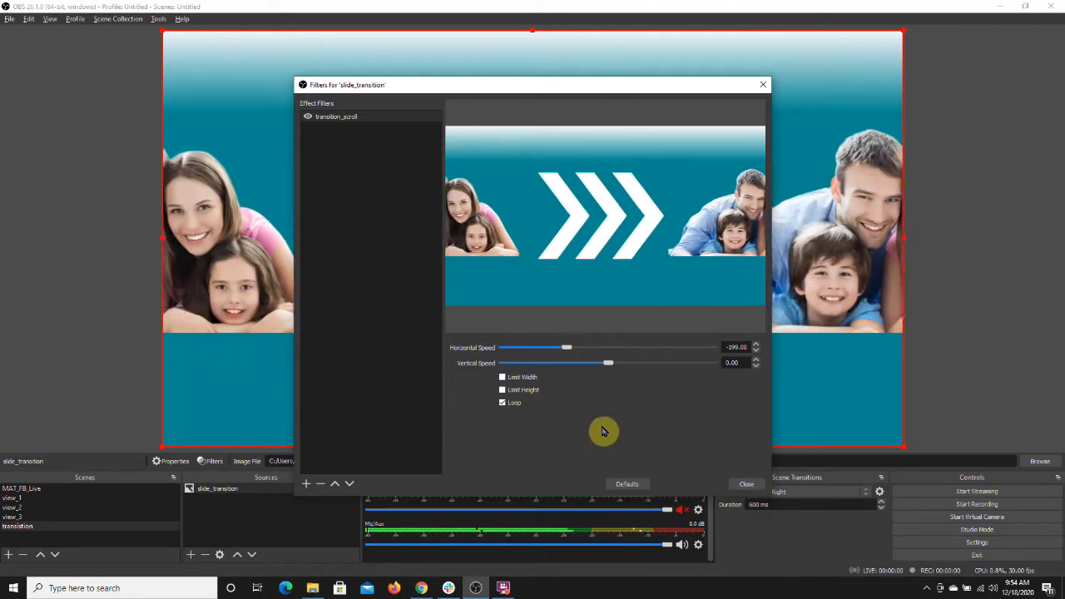
left_click(745, 488)
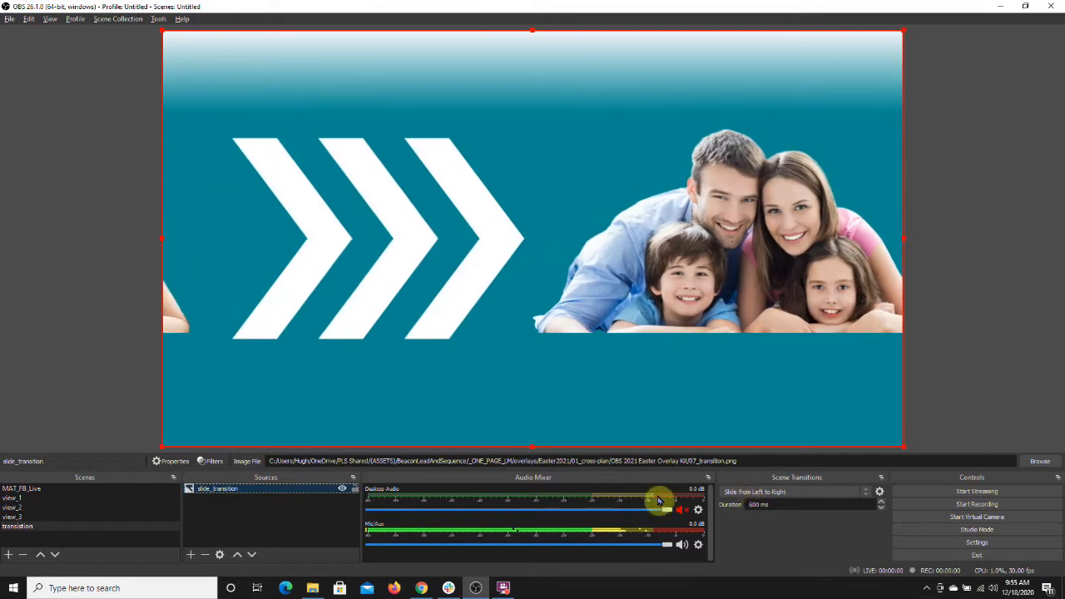
Step: Add the existing Audio Input Capture source to the transition scene
left_click(192, 555)
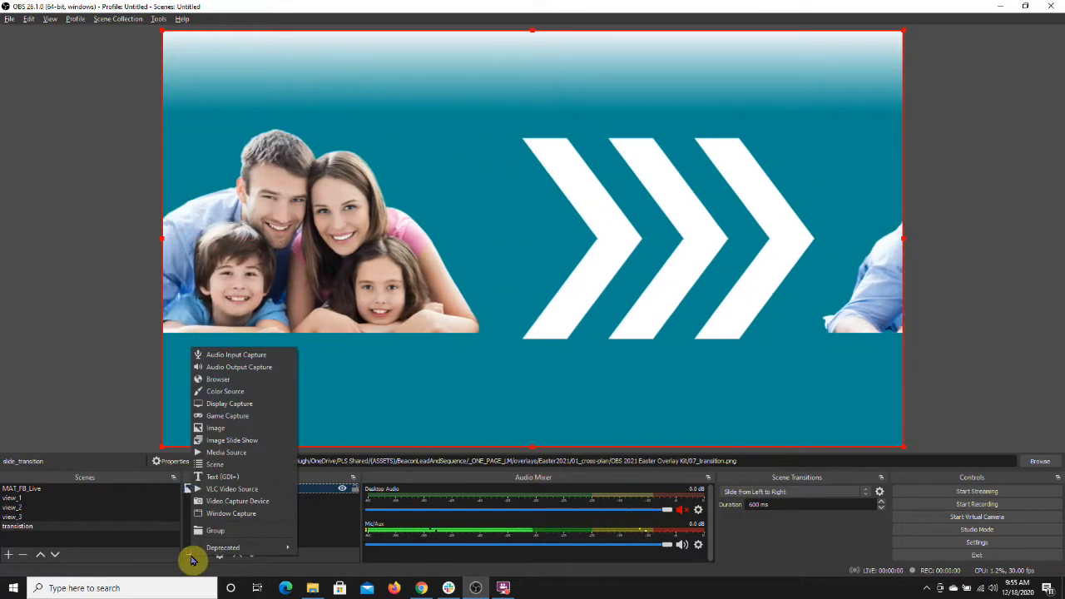
left_click(240, 355)
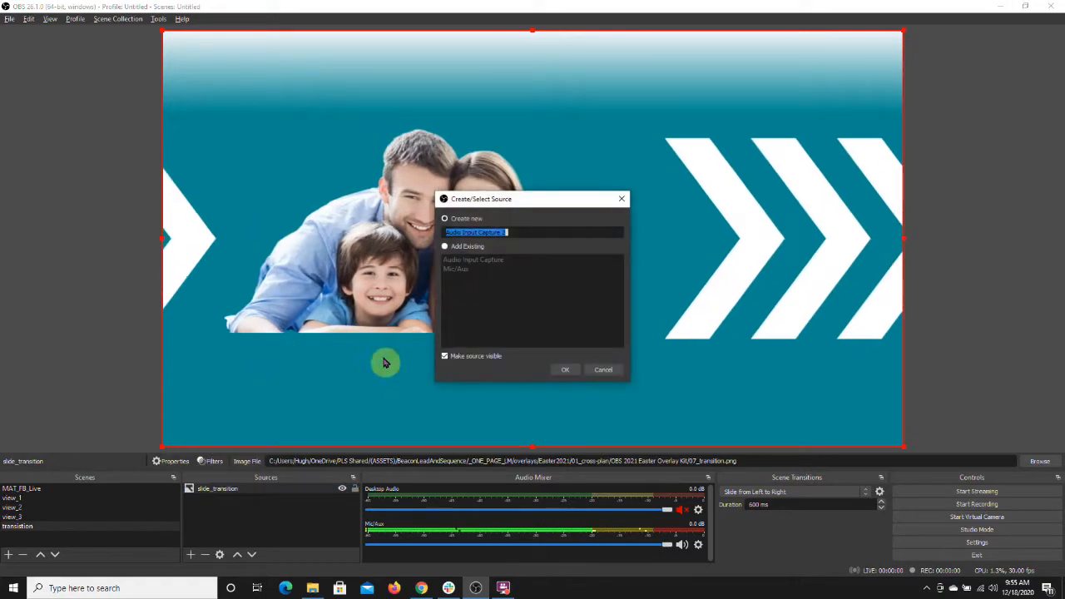
left_click(563, 372)
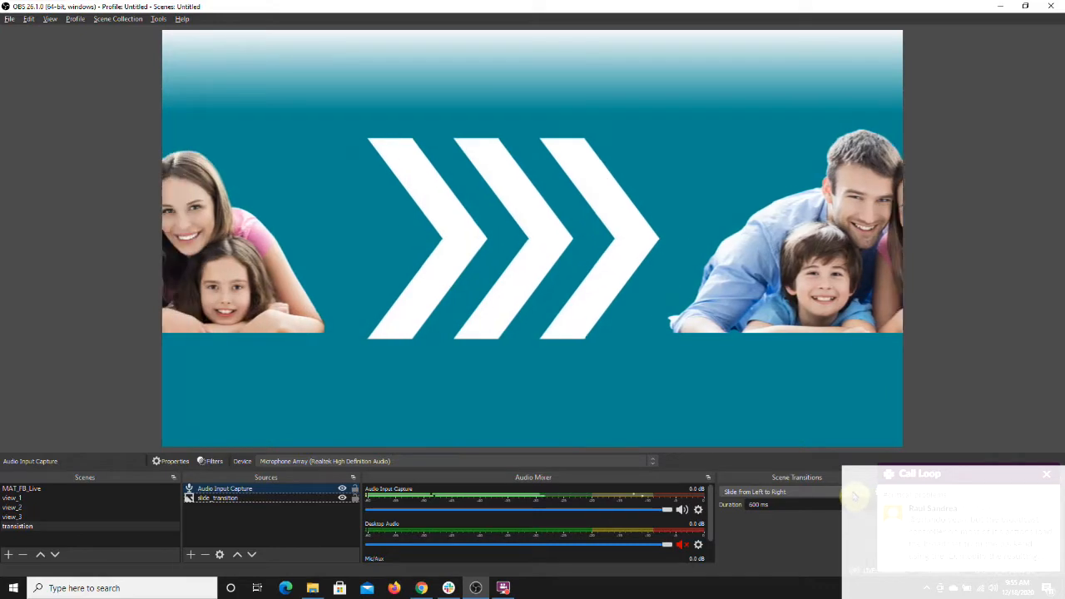
Step: Remove the Slide from Left to Right scene transition
left_click(853, 496)
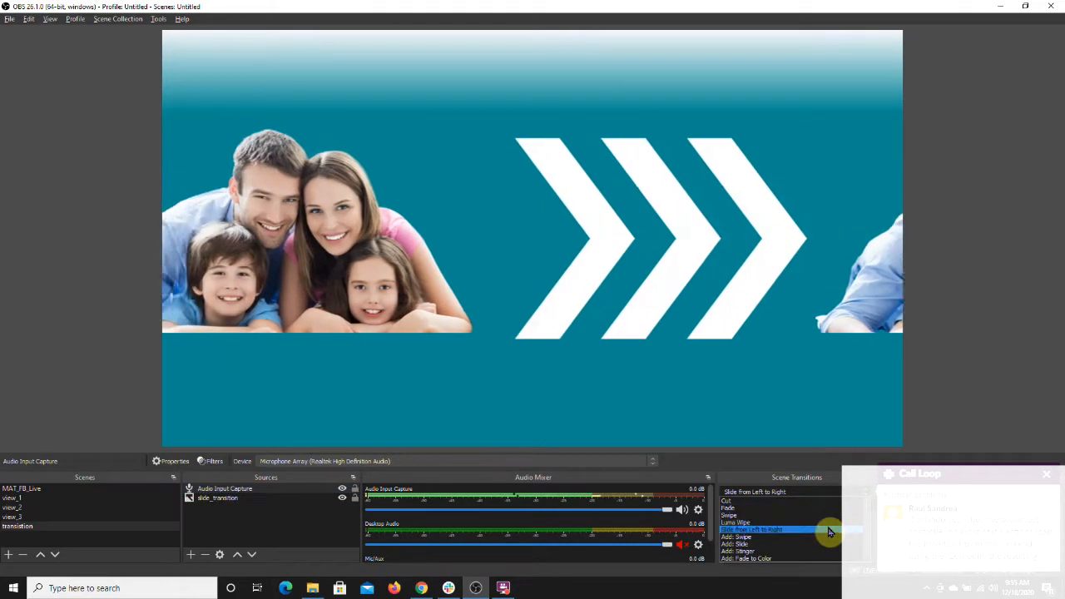
left_click(830, 530)
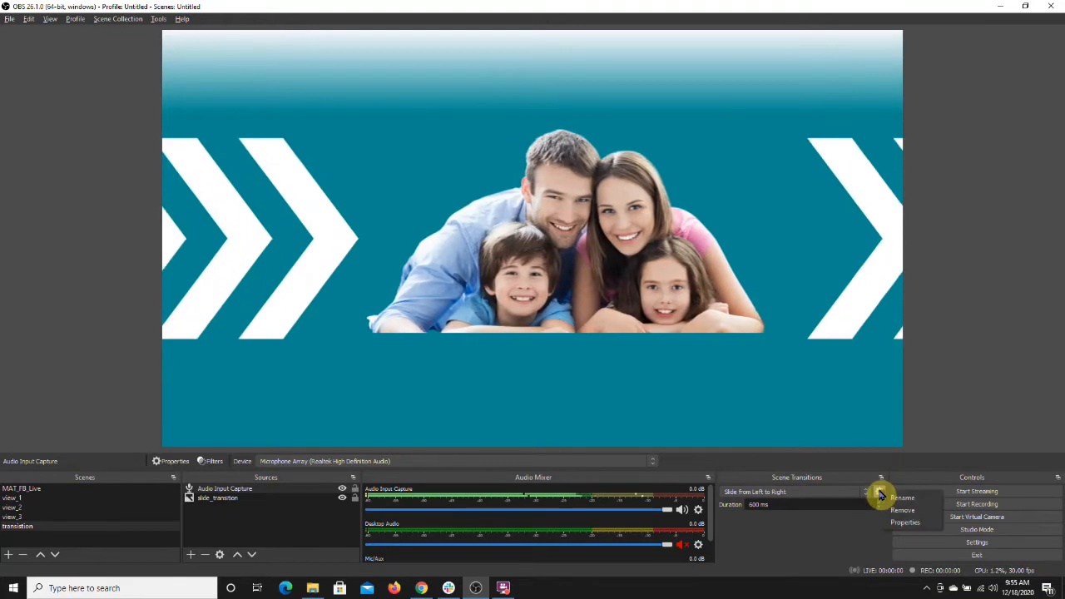
left_click(899, 510)
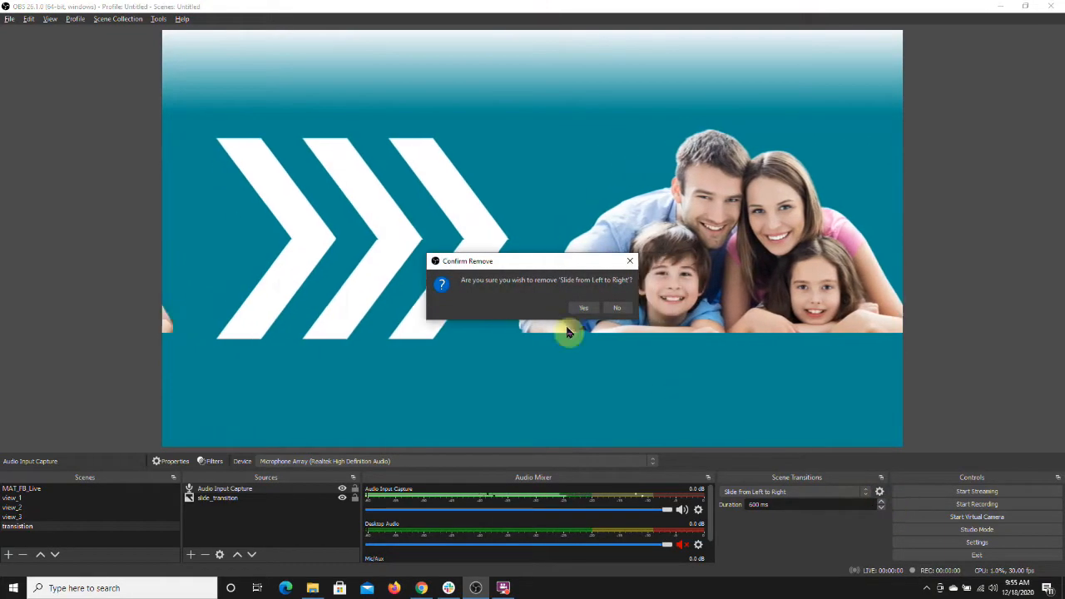
left_click(582, 310)
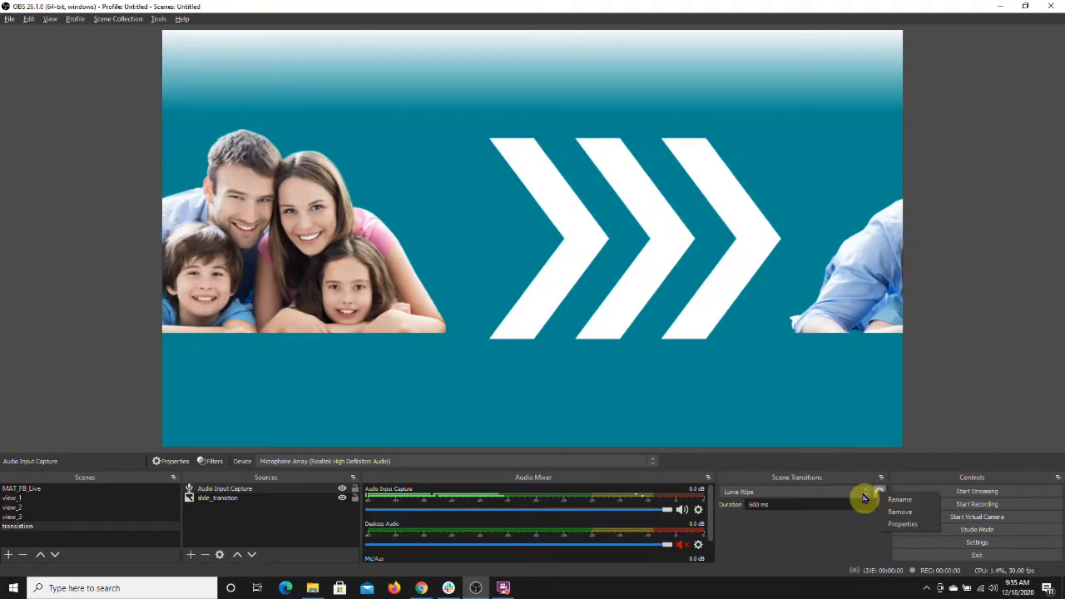
Step: Add a Slide scene transition named Slide Left to Right with its direction set to Right
left_click(863, 494)
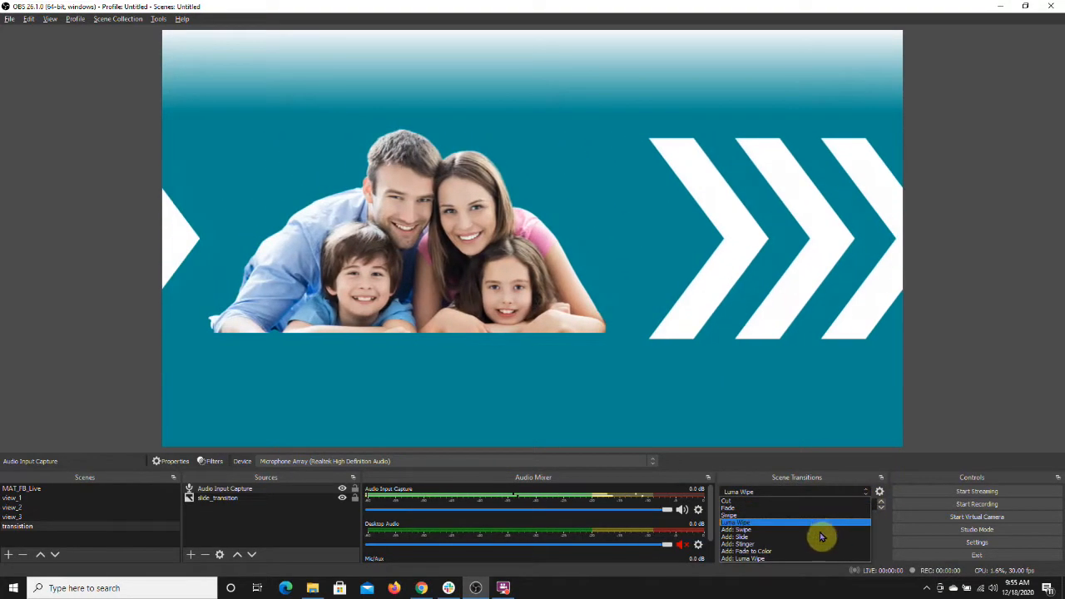
left_click(820, 538)
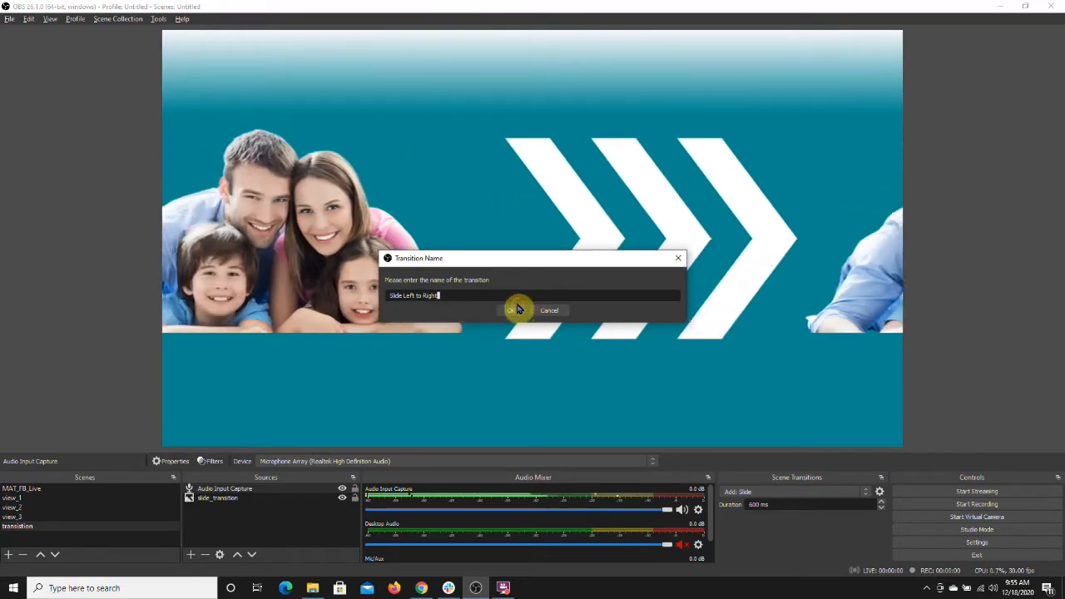
left_click(512, 311)
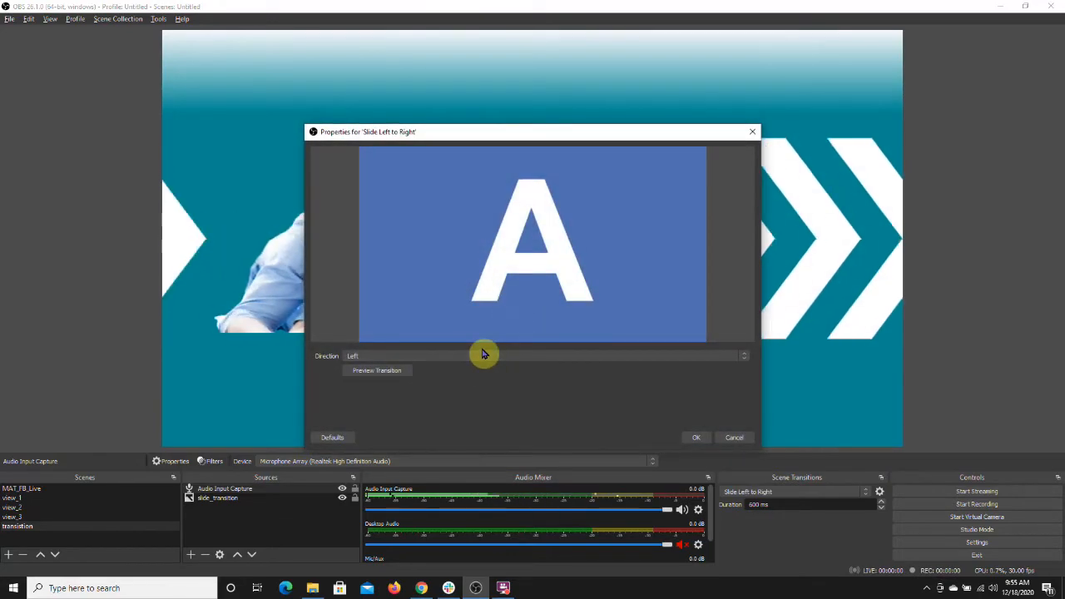
left_click(482, 357)
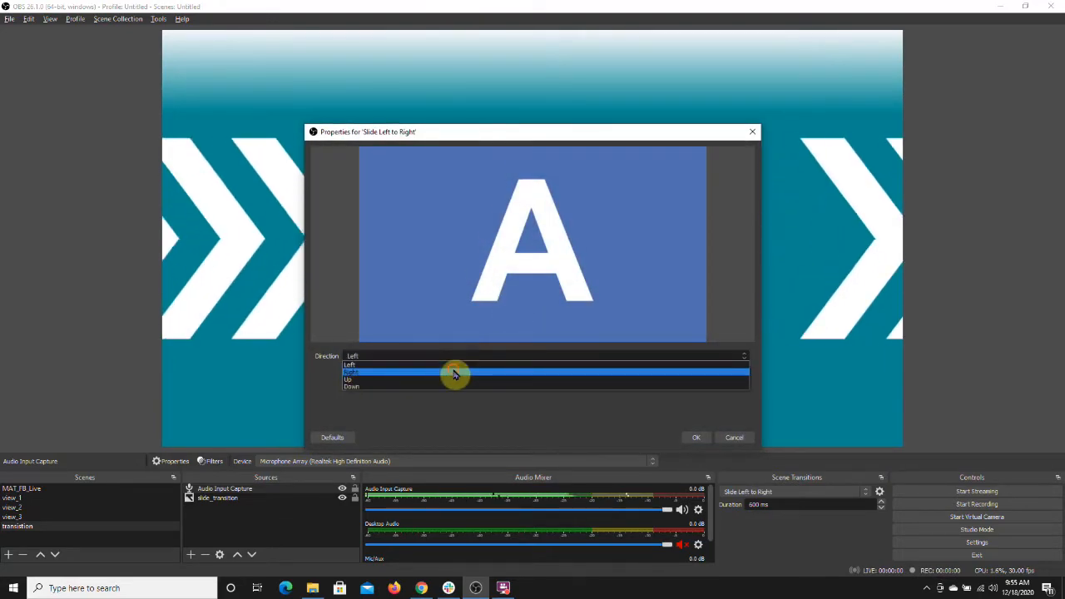
left_click(456, 373)
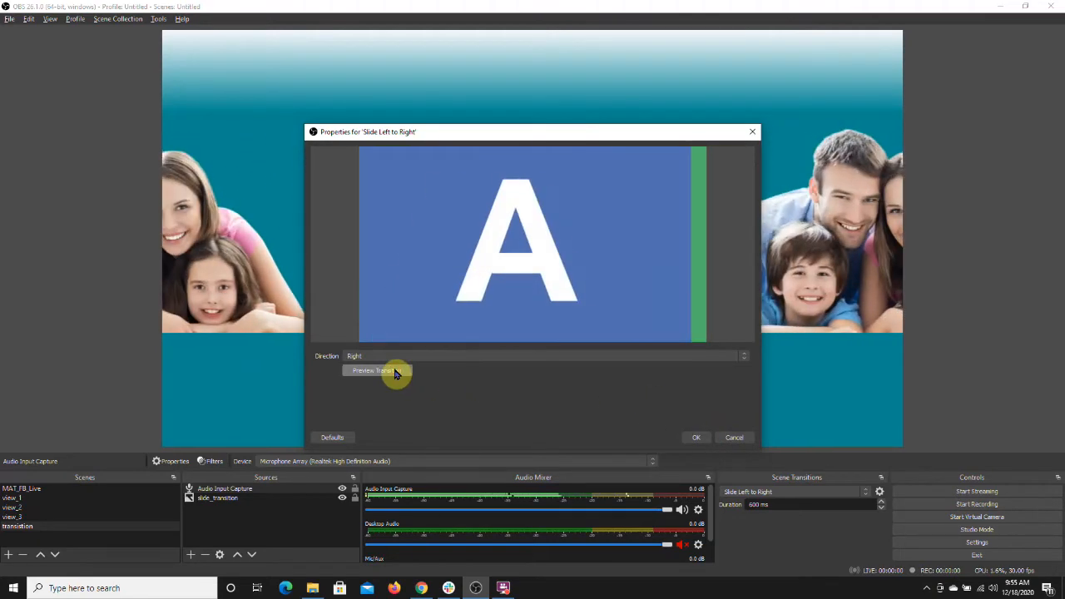
left_click(690, 439)
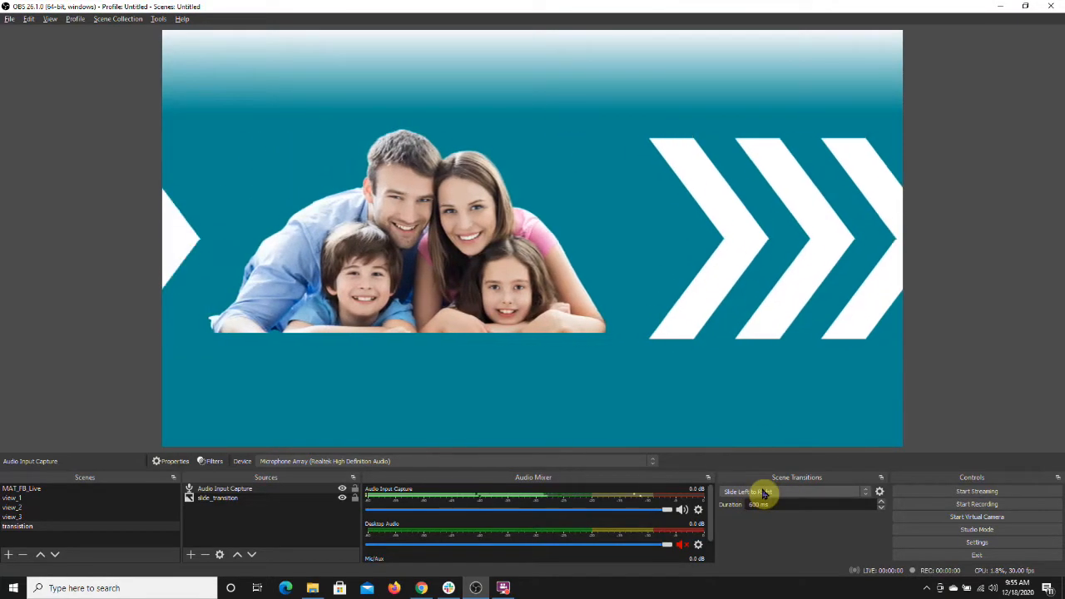
Step: Switch between view_1, view_2, view_3 and transition scenes to preview the slide transition
left_click(15, 497)
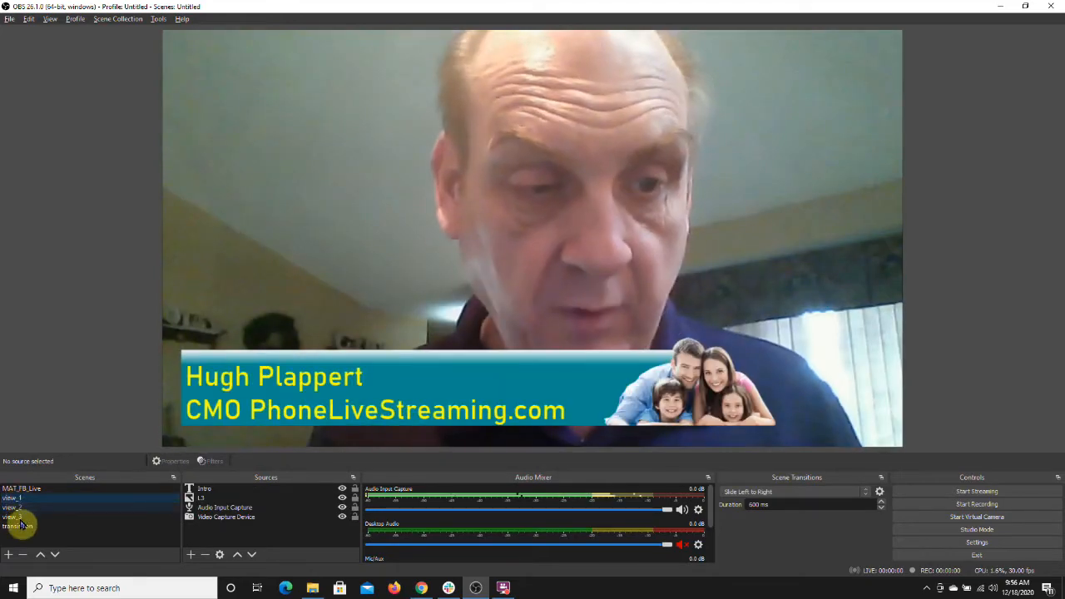
left_click(20, 526)
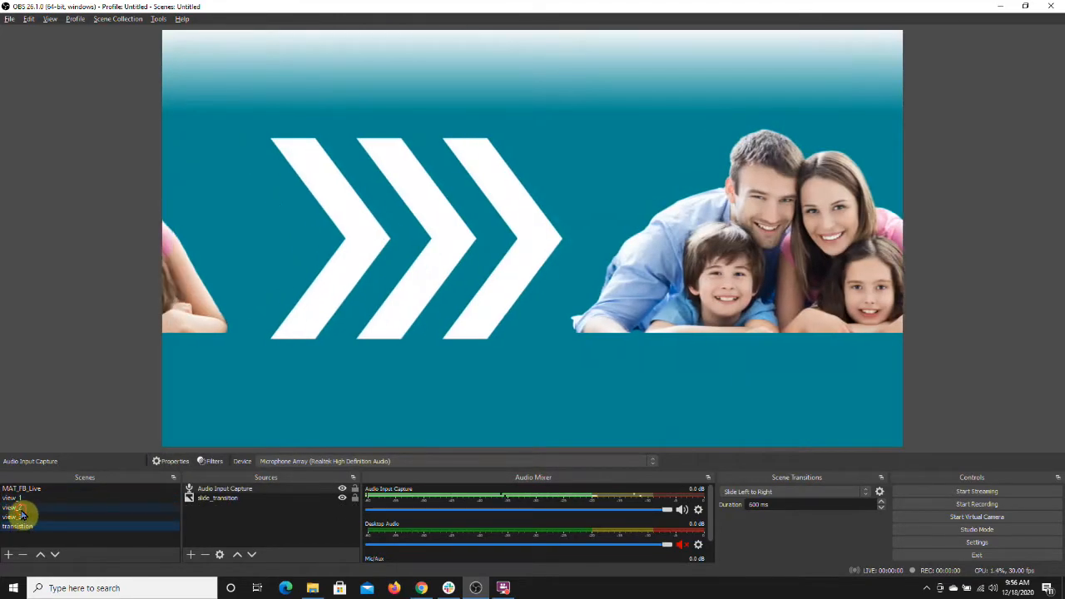
left_click(23, 507)
left_click(25, 518)
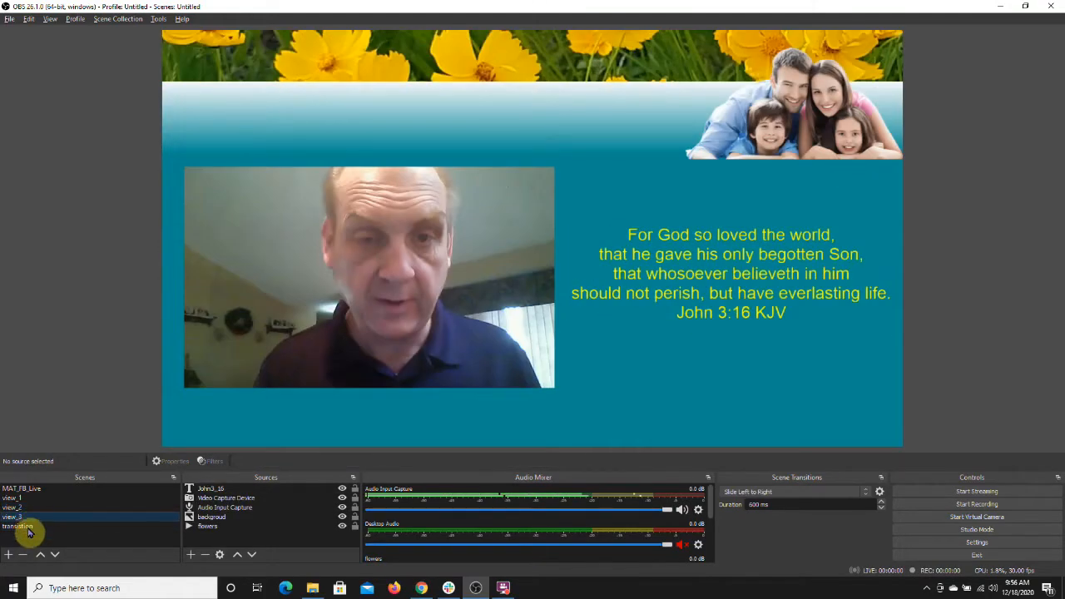
left_click(27, 528)
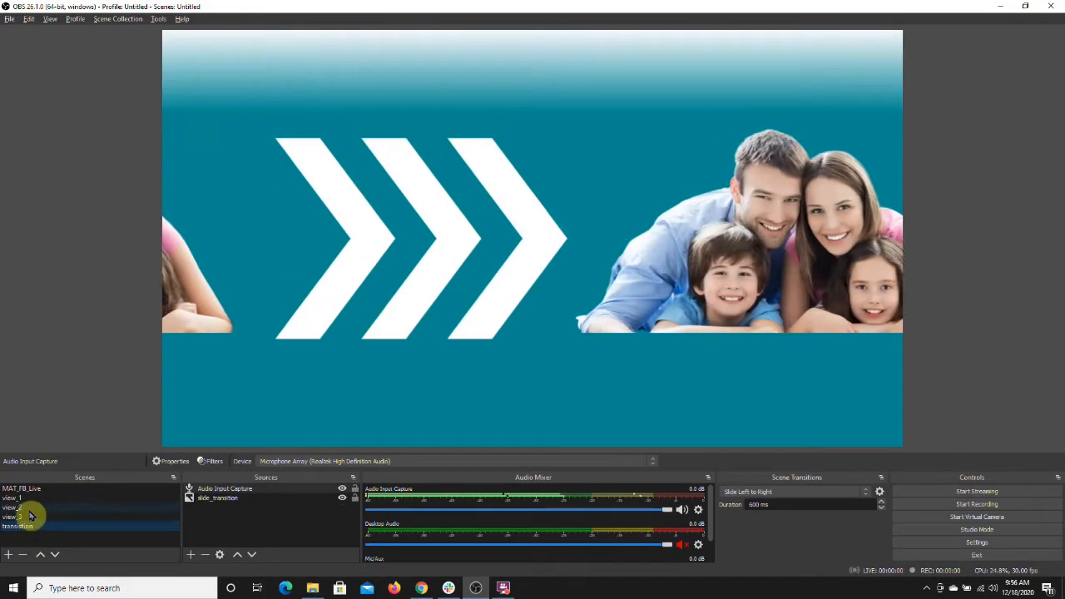
left_click(30, 498)
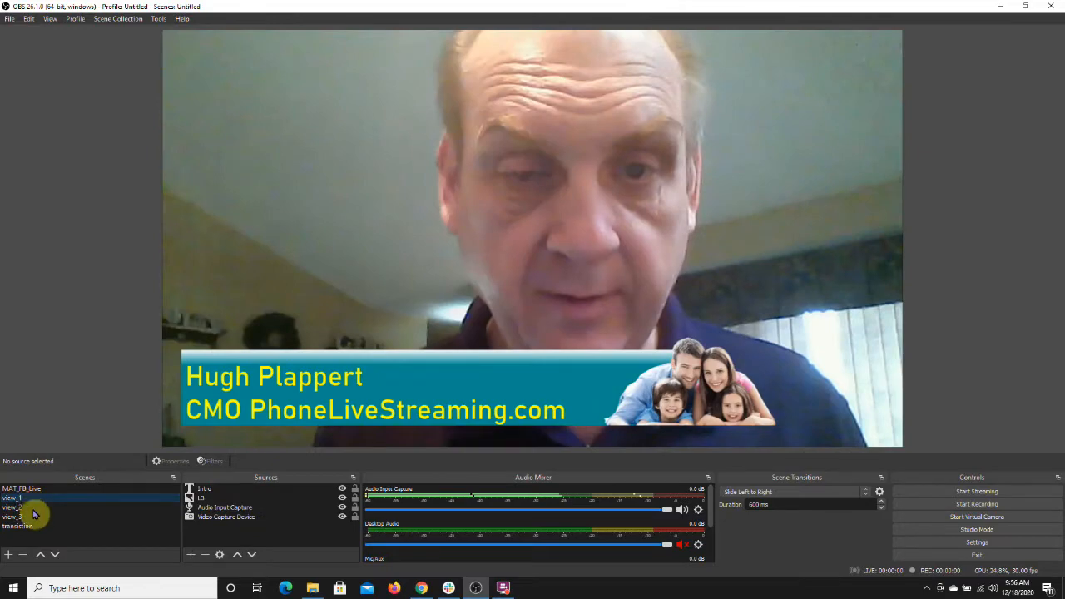
left_click(28, 527)
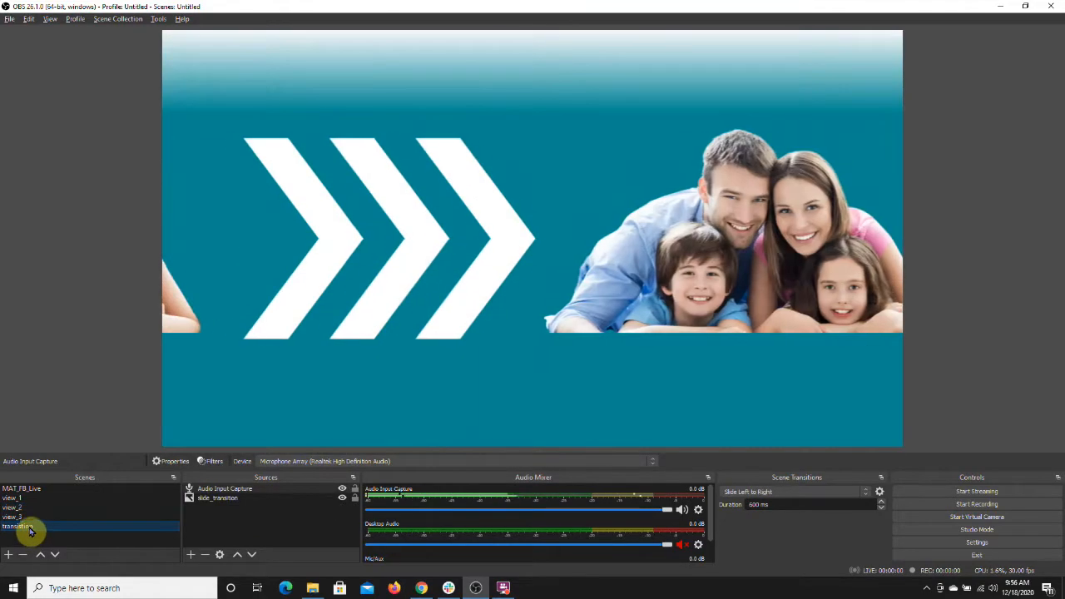
left_click(31, 499)
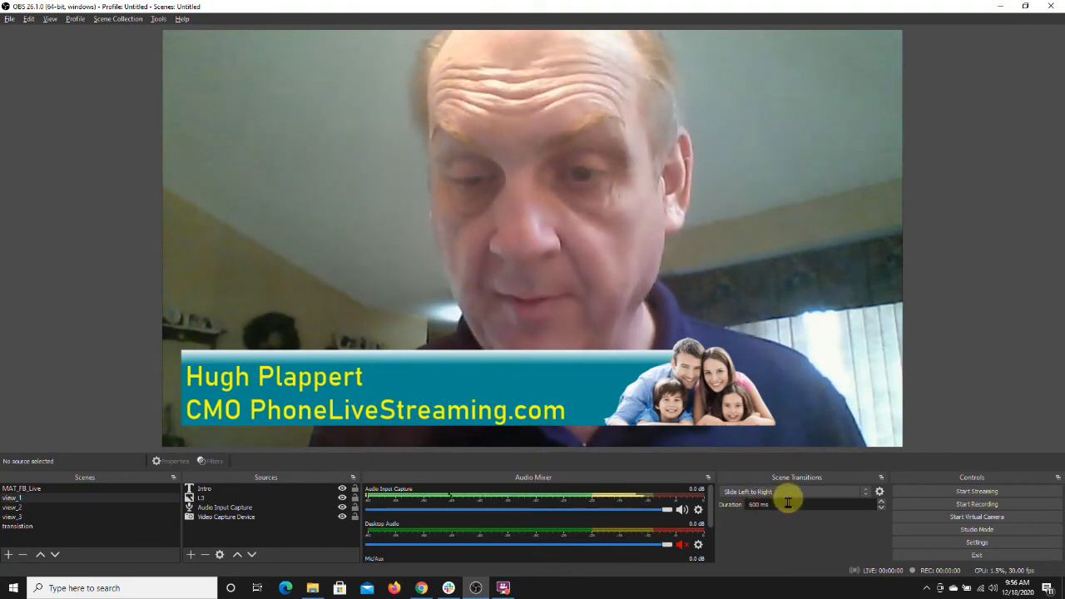
Step: Set the scene transition duration to 1500 ms
left_click(793, 502)
key("BackSpace")
key("BackSpace")
key("BackSpace")
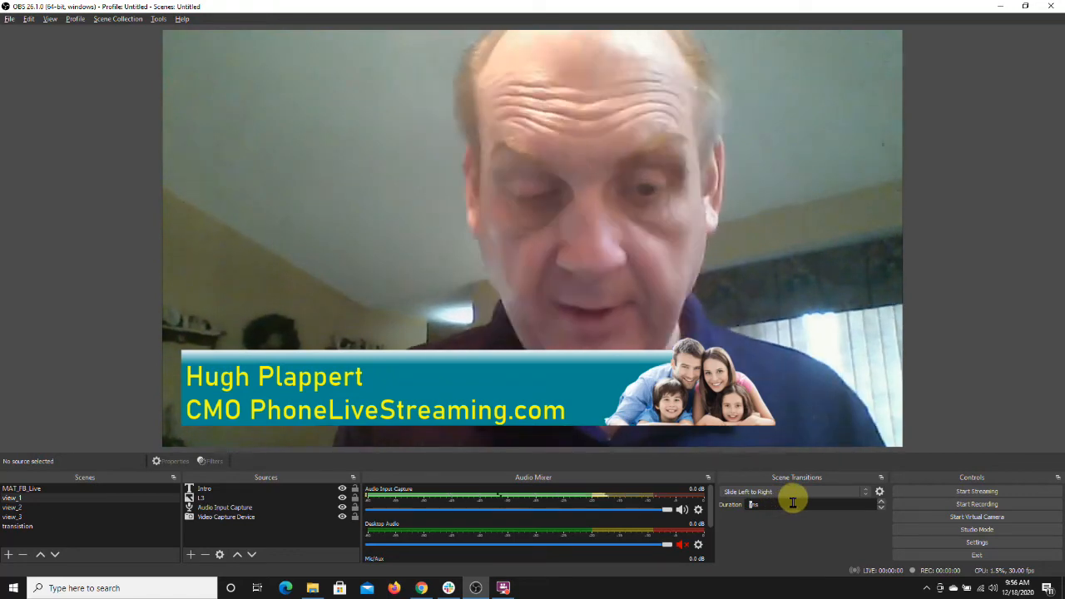
type("1500")
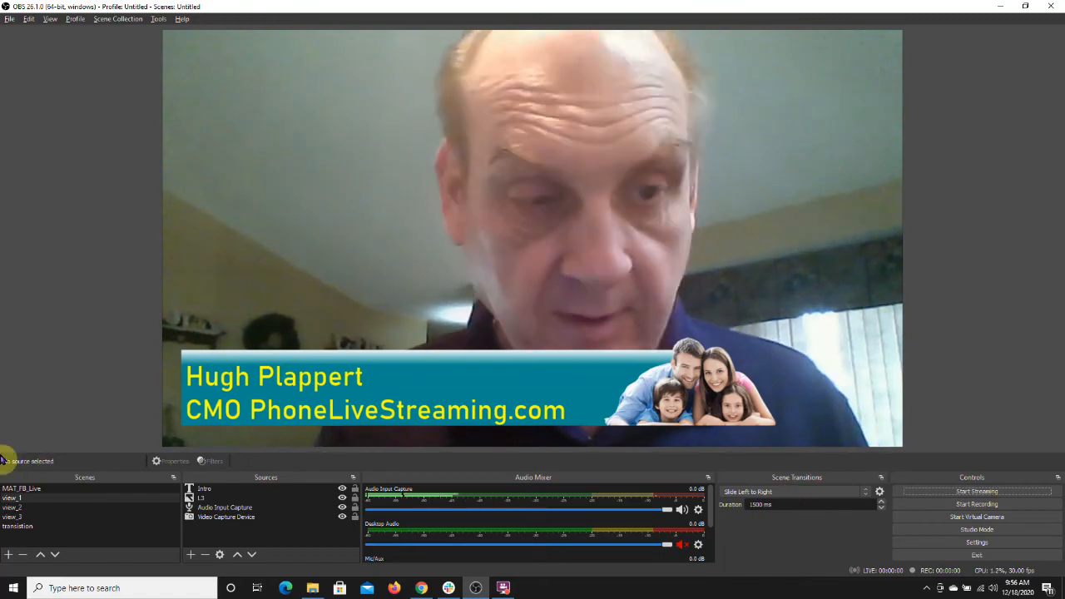
Step: Switch between view_1, transition and view_3 scenes to preview the longer transition
left_click(65, 499)
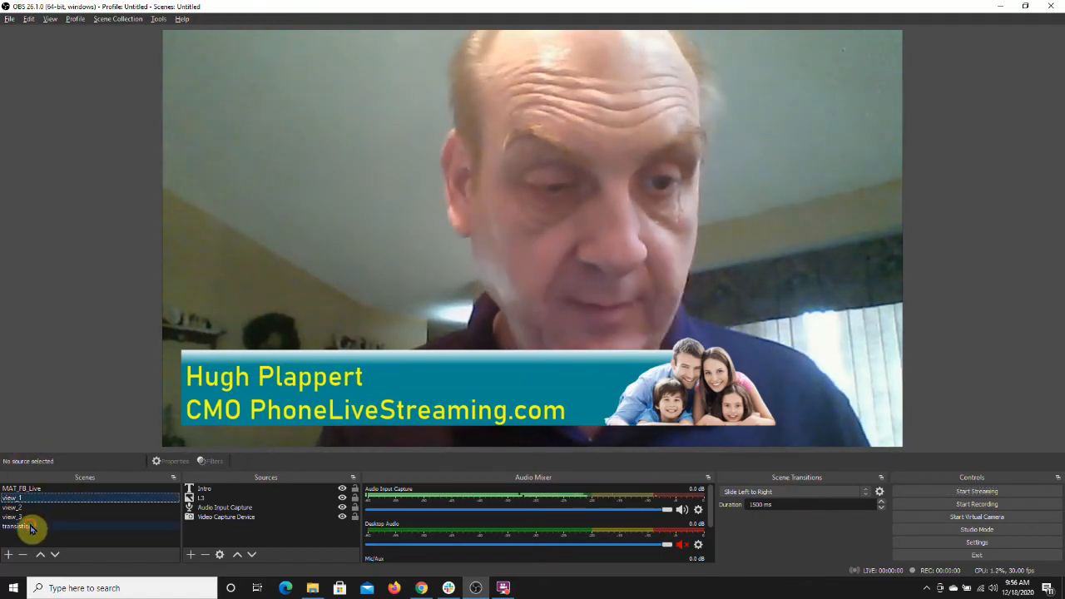
left_click(34, 525)
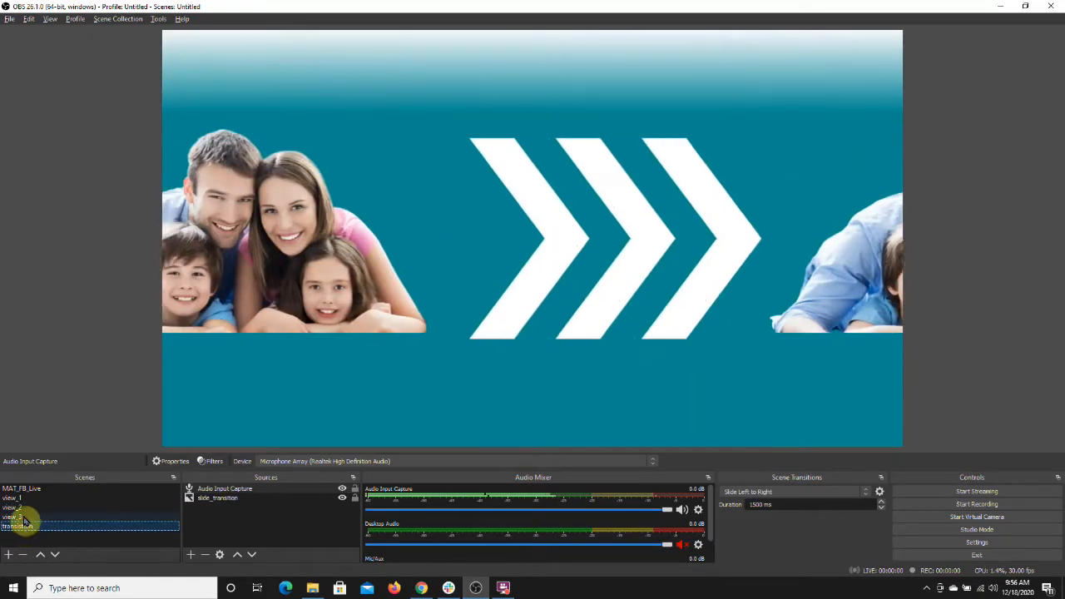
left_click(25, 518)
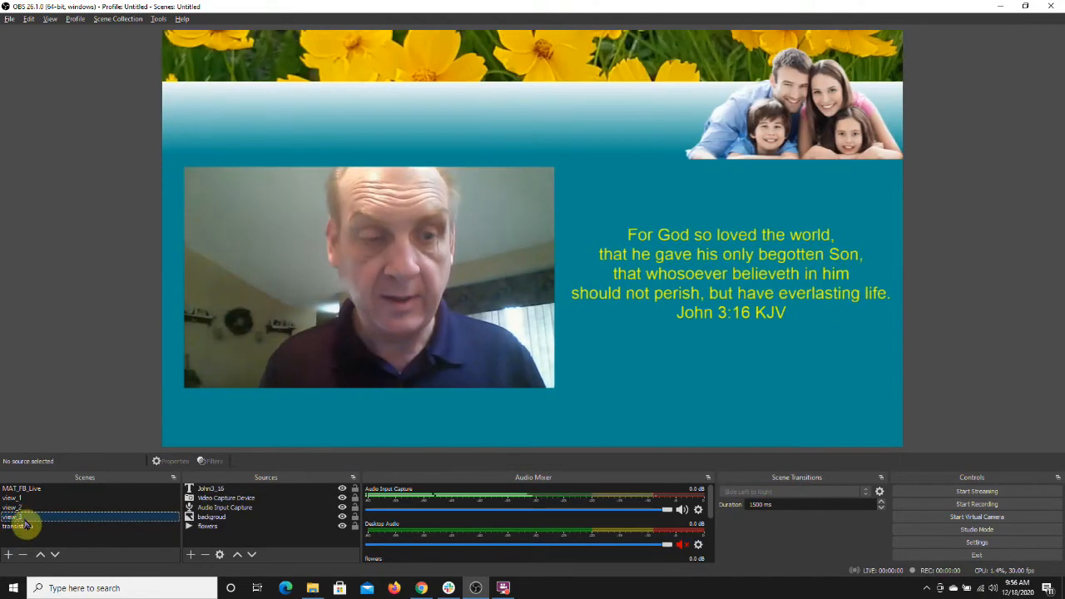
Step: Switch among the transition, view_3 and view_1 scenes to preview the slide transition again
left_click(27, 526)
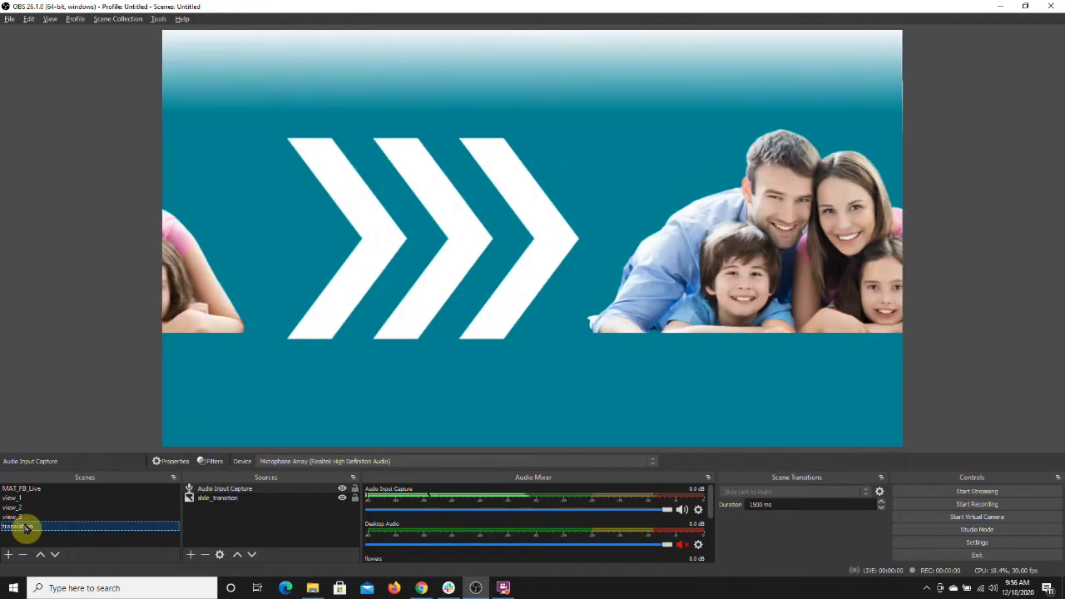
left_click(29, 515)
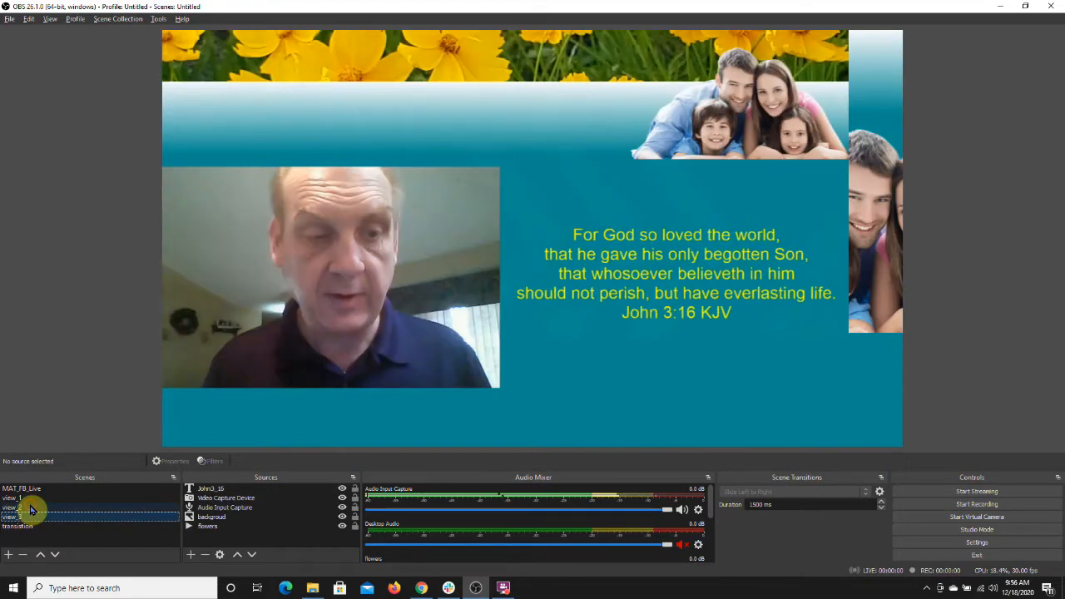
left_click(25, 526)
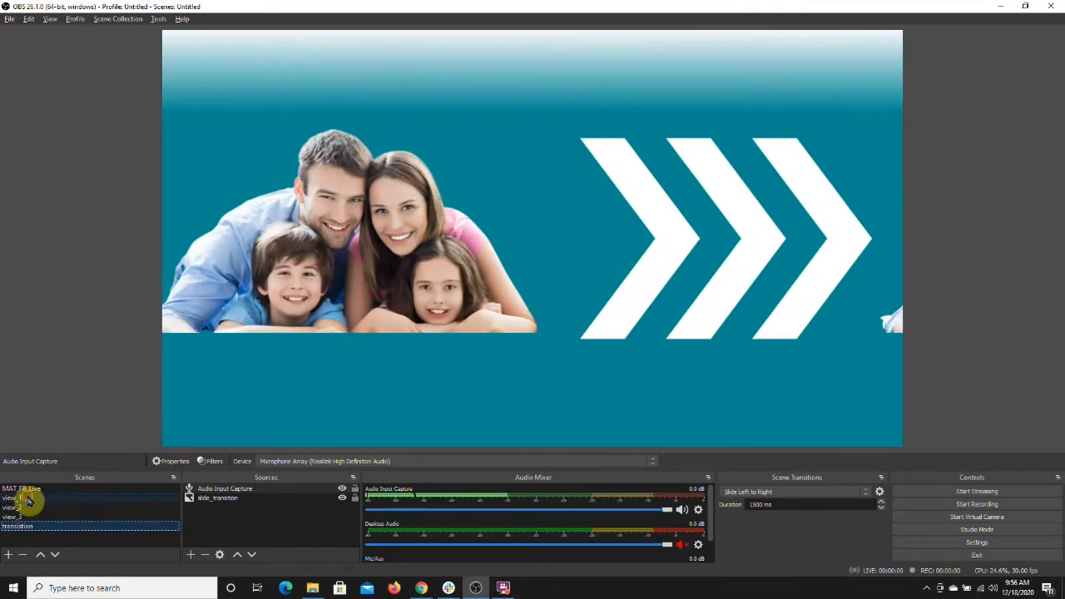
left_click(28, 498)
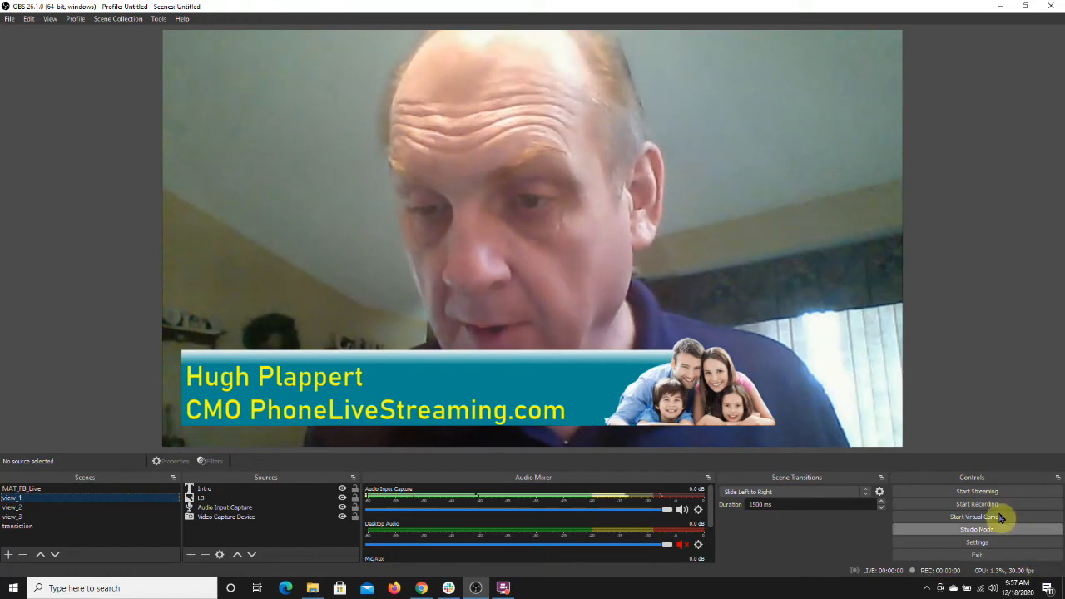
Step: Assign scene-switch hotkeys in Settings: T for transition, 1, 2 and 3 for view_1, view_2 and view_3, and save
left_click(982, 543)
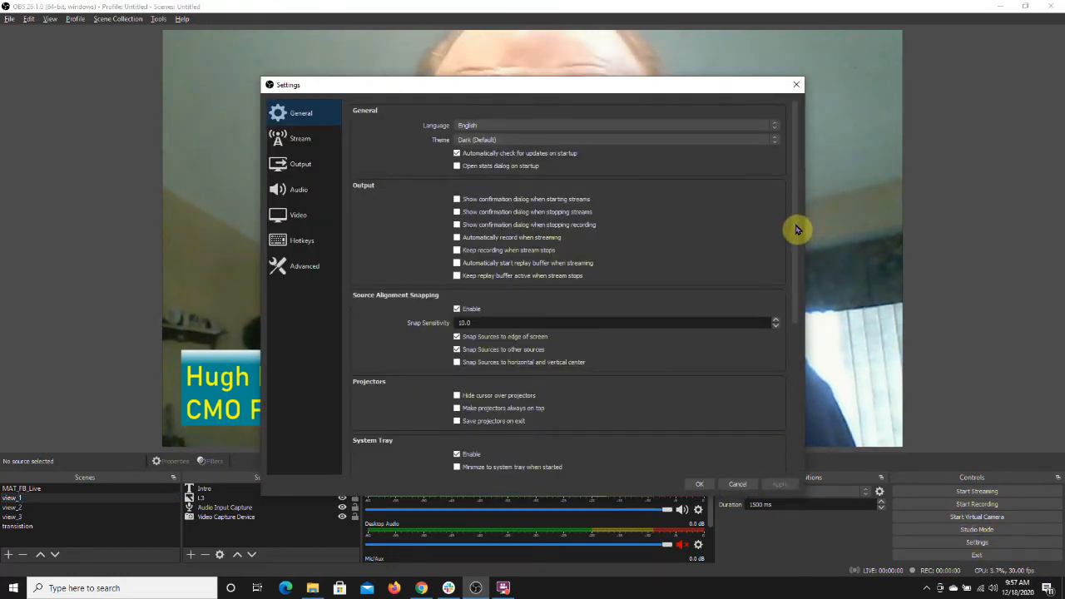
left_click(304, 242)
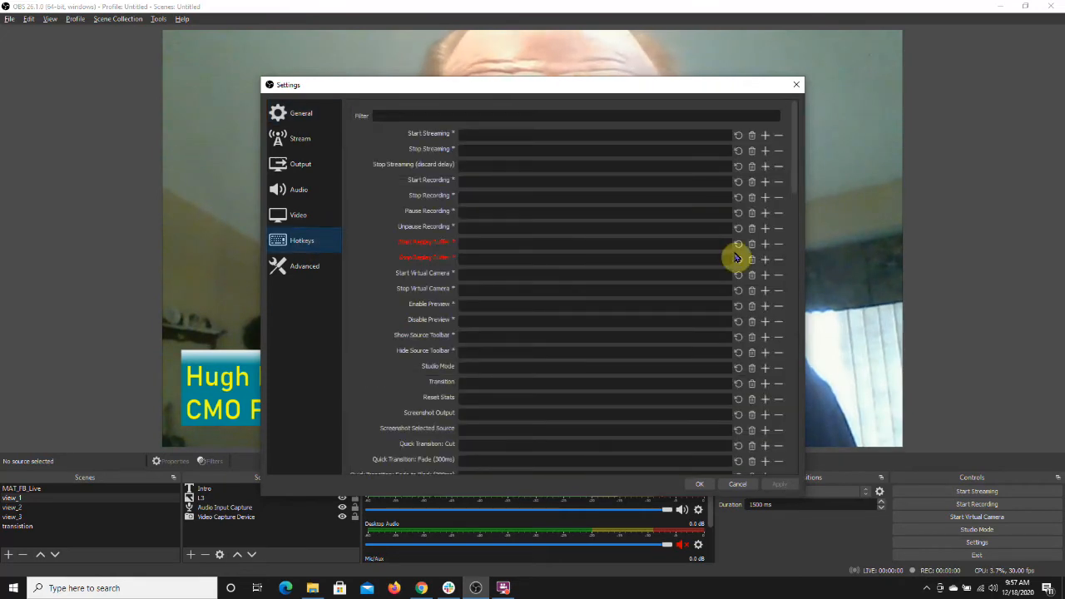
left_click_drag(795, 161, 804, 292)
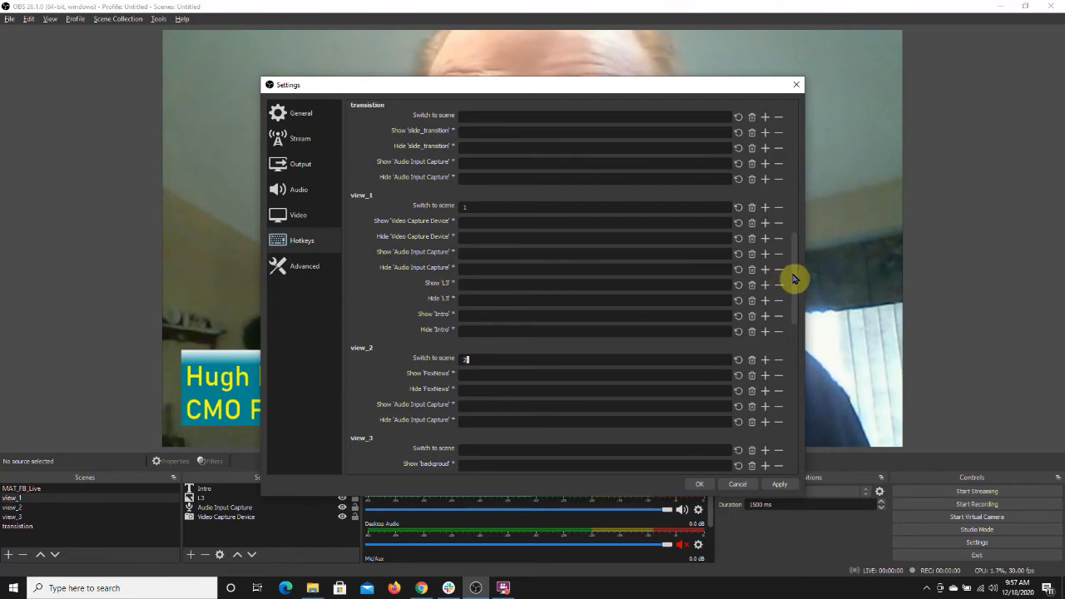
scroll(794, 282, "down", 4)
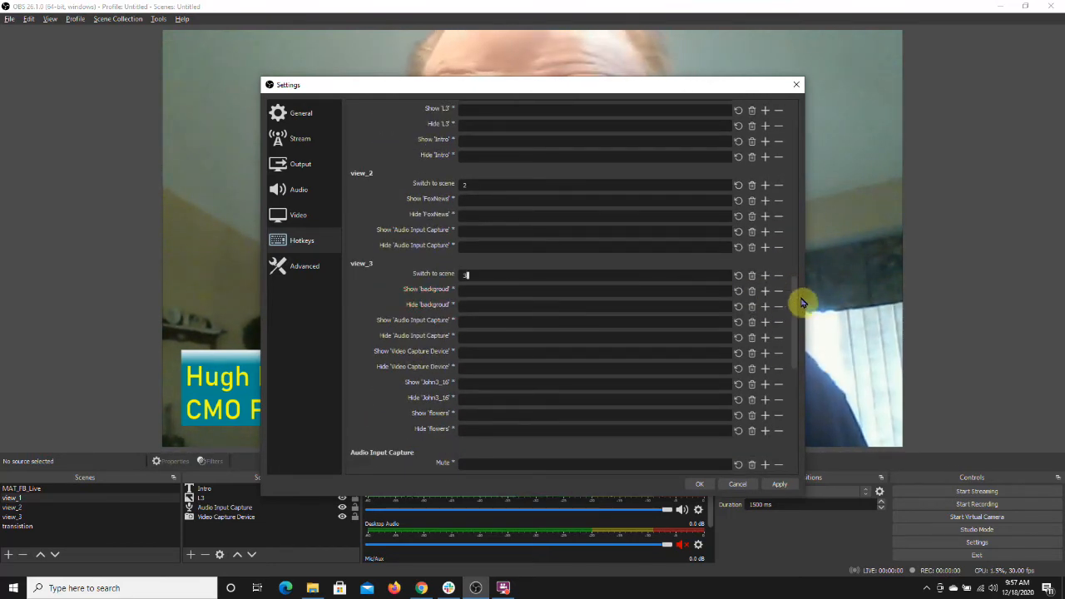
left_click_drag(796, 311, 796, 209)
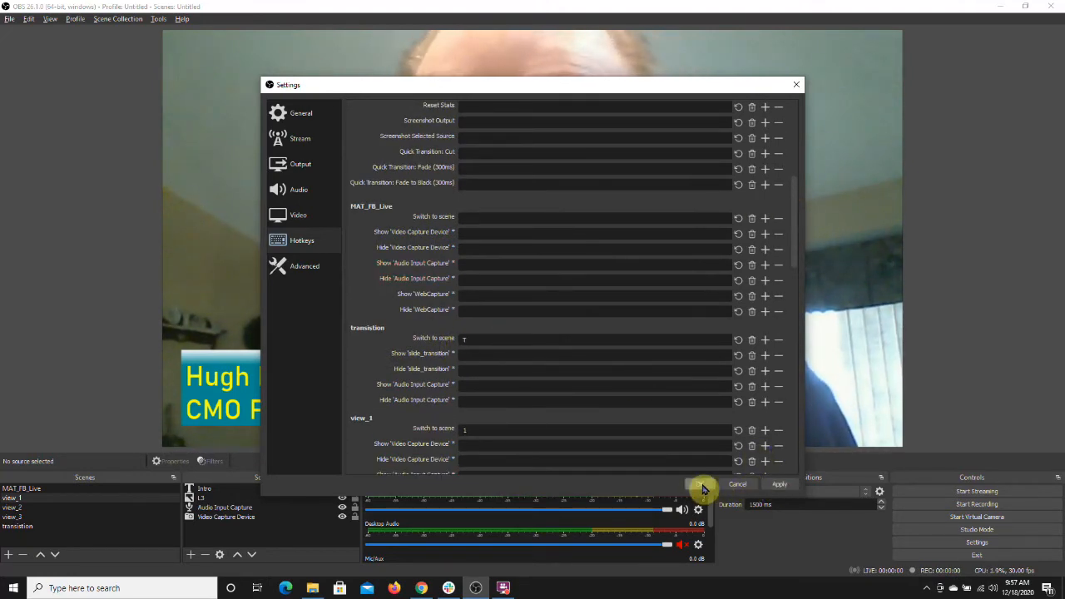
left_click(701, 485)
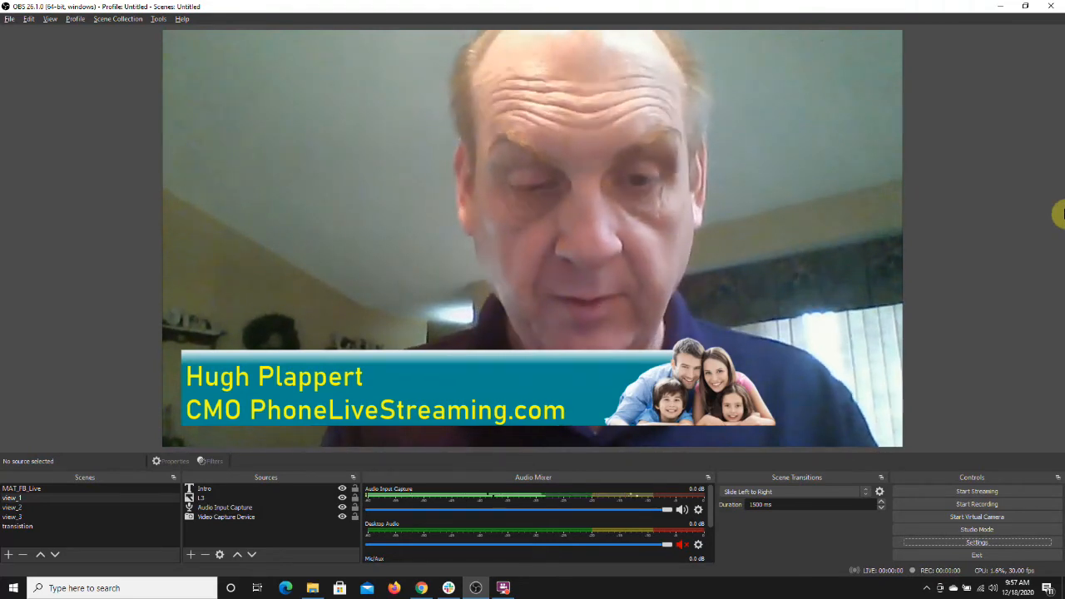
Step: Use the scene hotkeys to cycle between transition, view_3, view_2 and view_1 scenes, testing the slide transition
key("t")
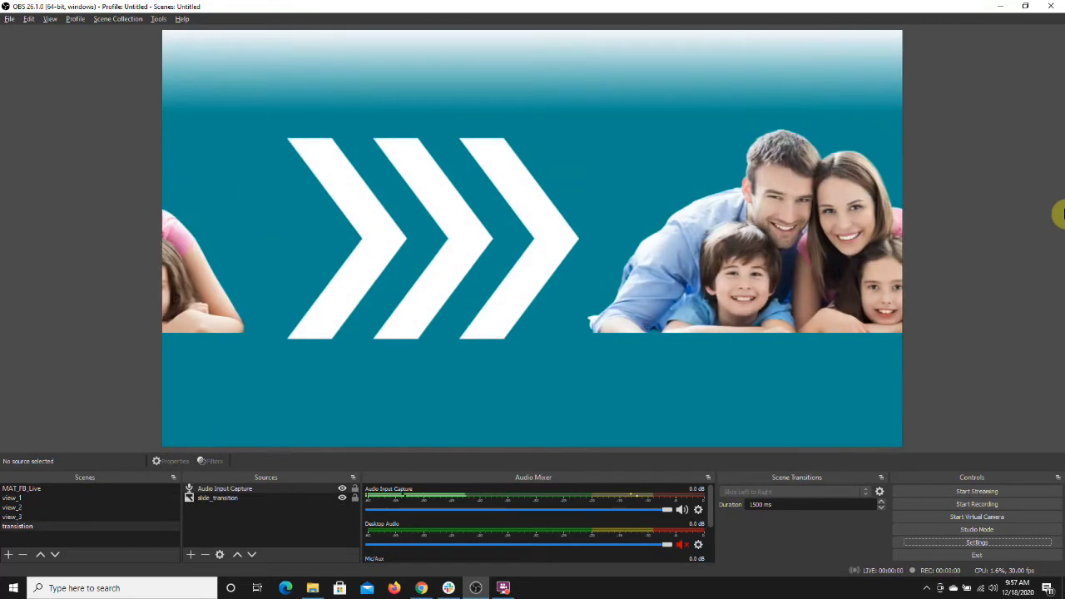
key("3")
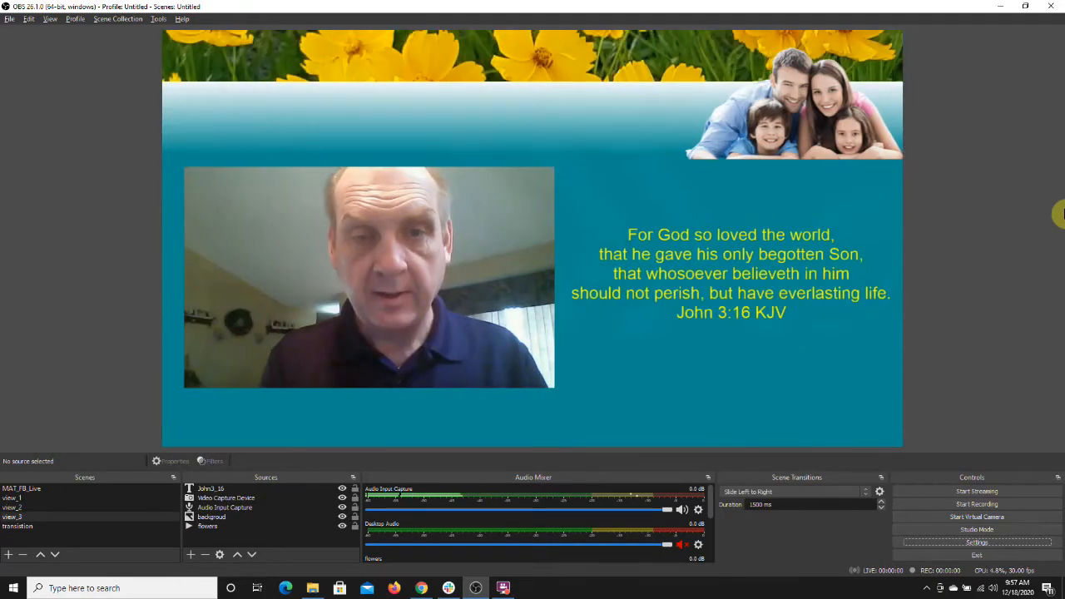
key("t")
key("2")
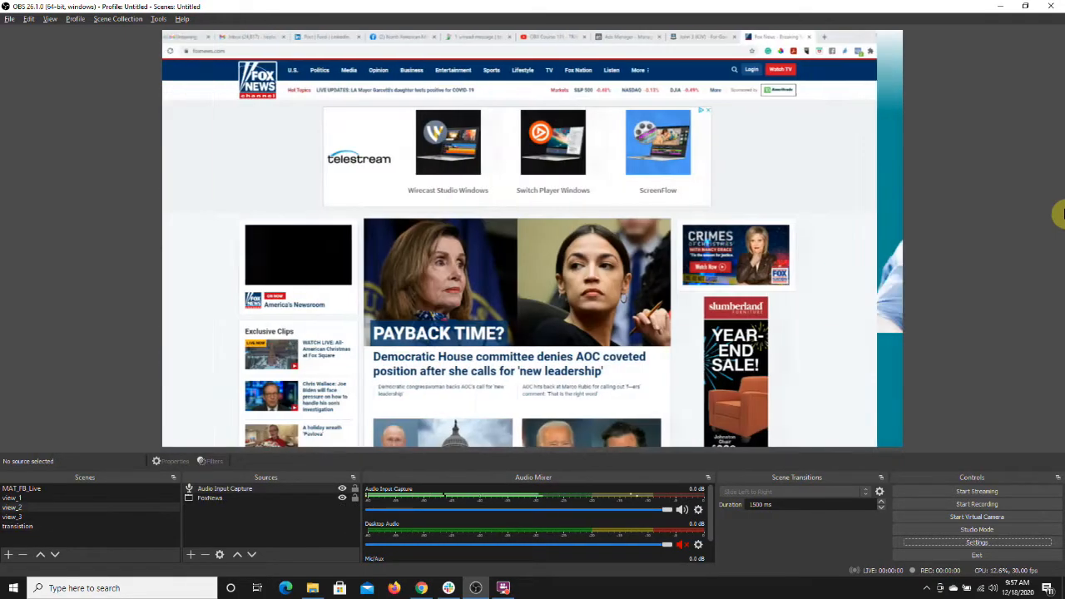
key("t")
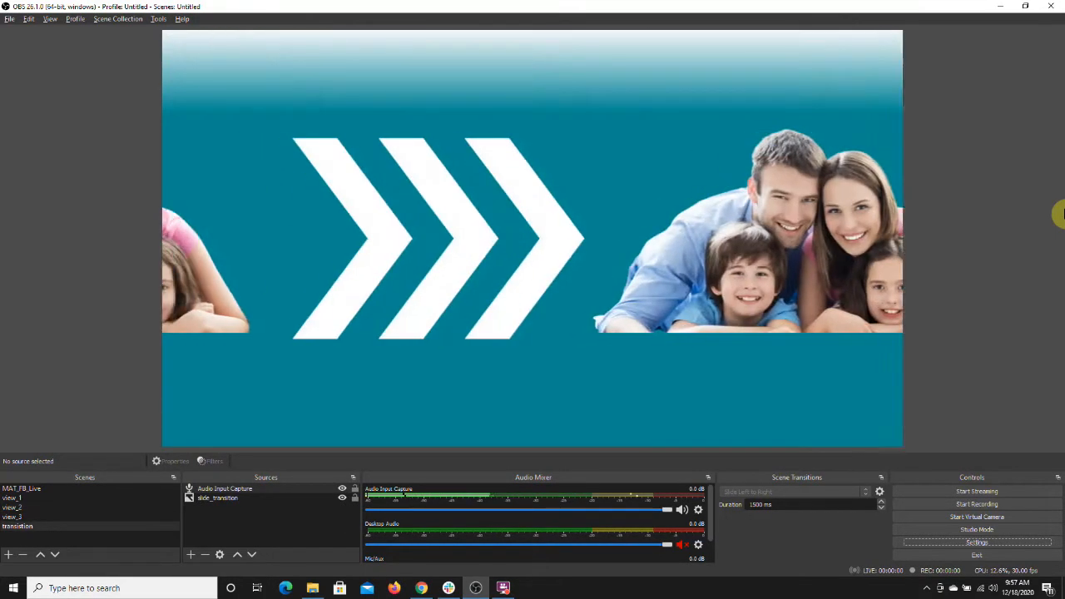
key("1")
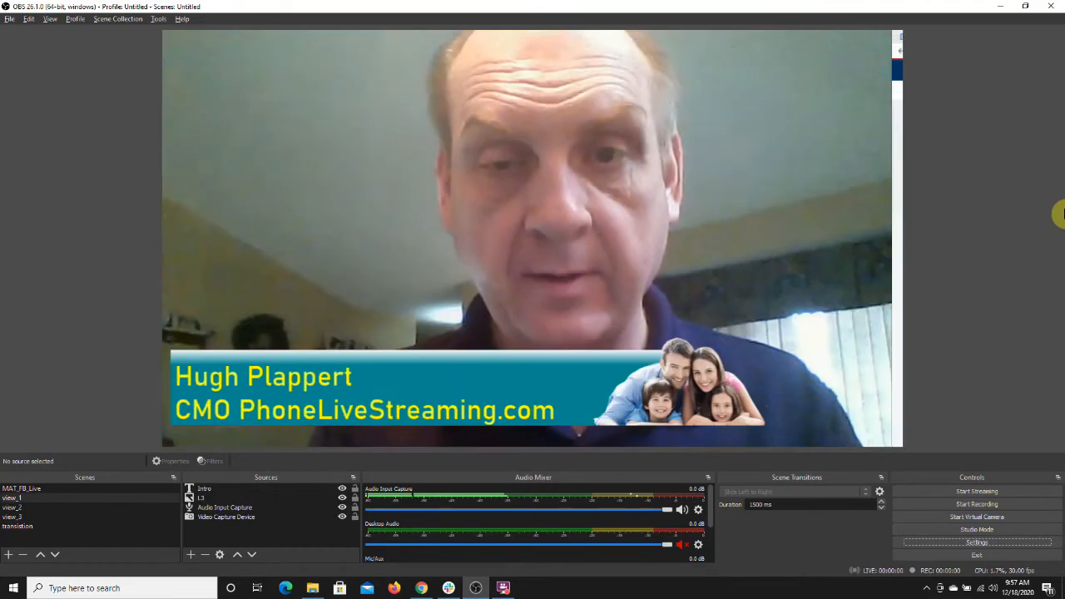
key("t")
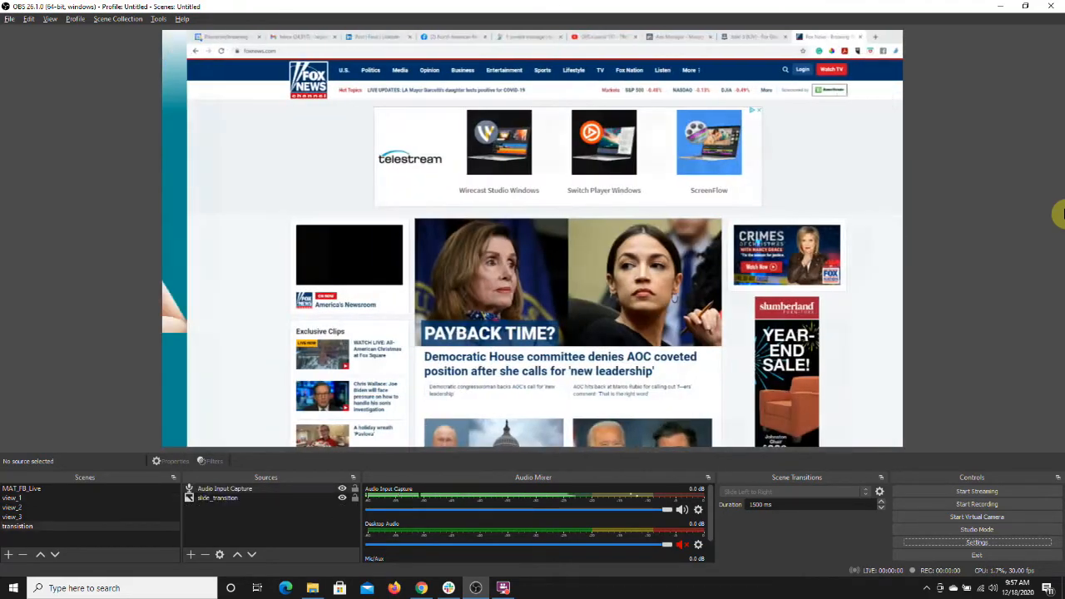
key("1")
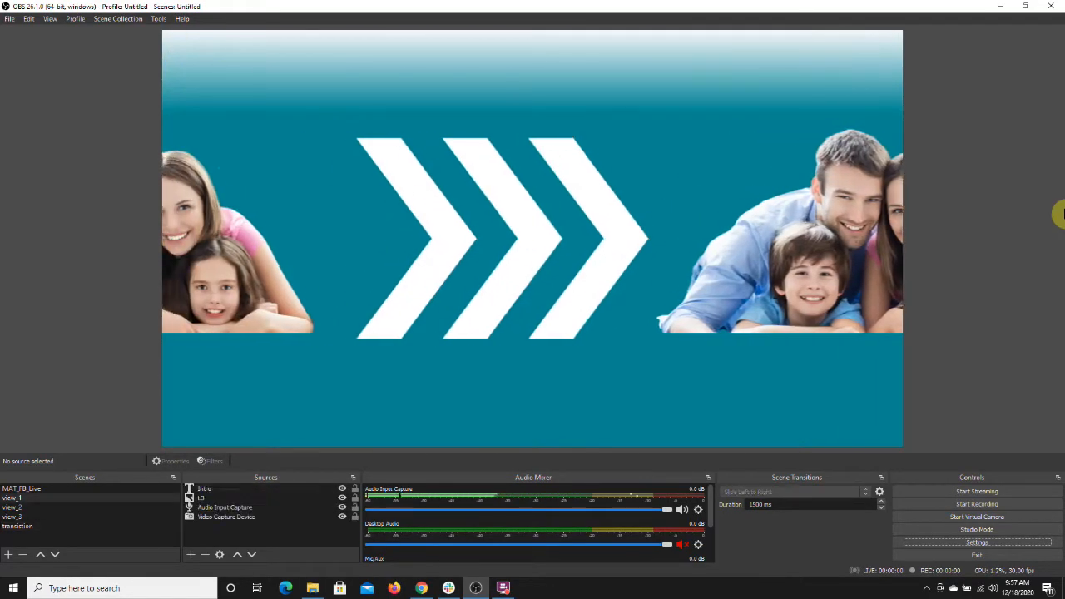
key("t")
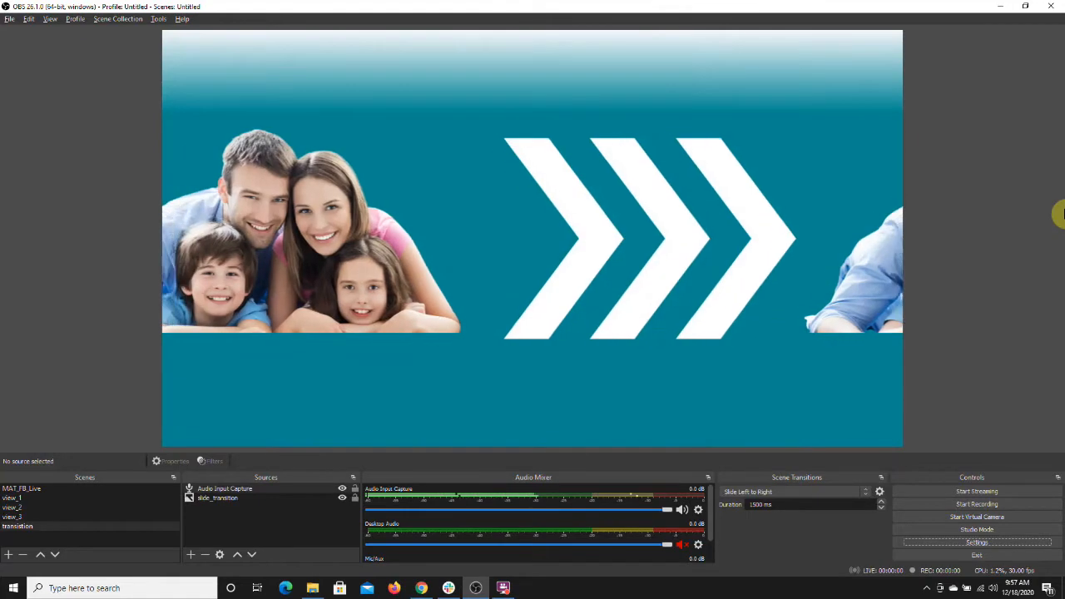
key("2")
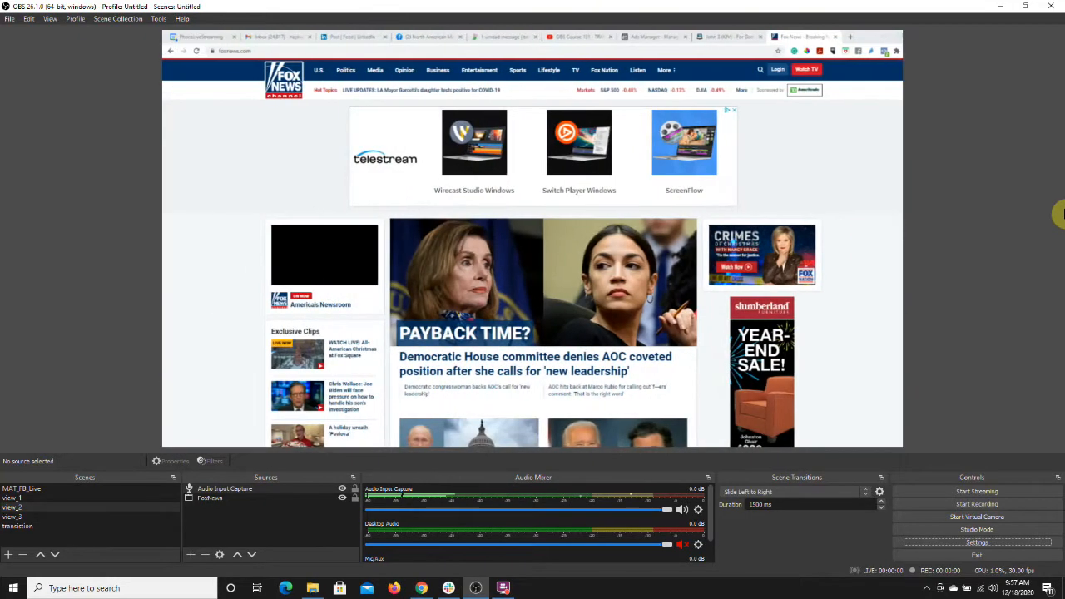
key("3")
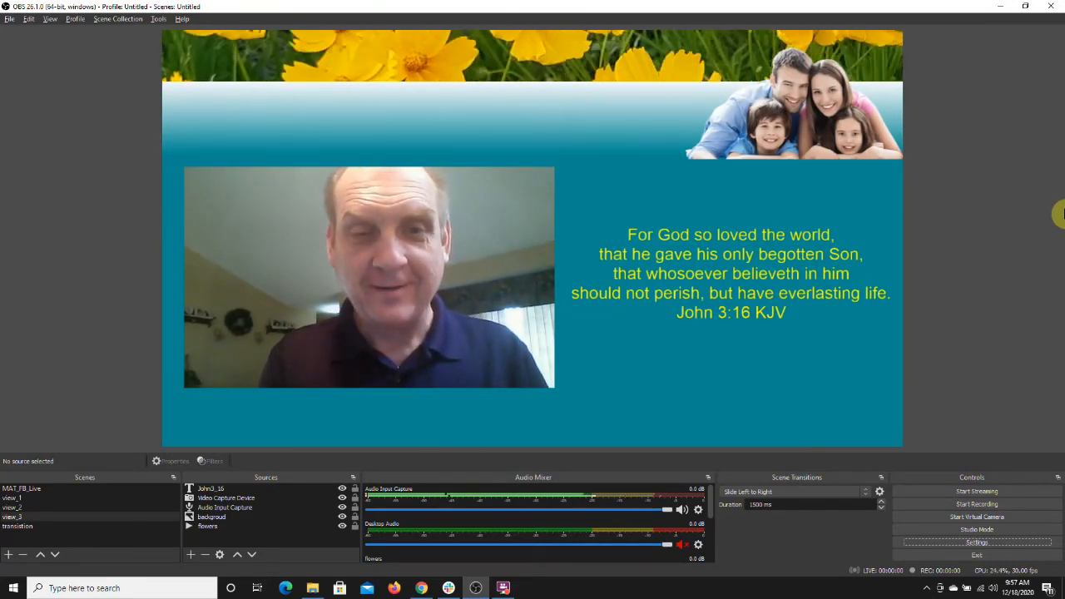
key("4")
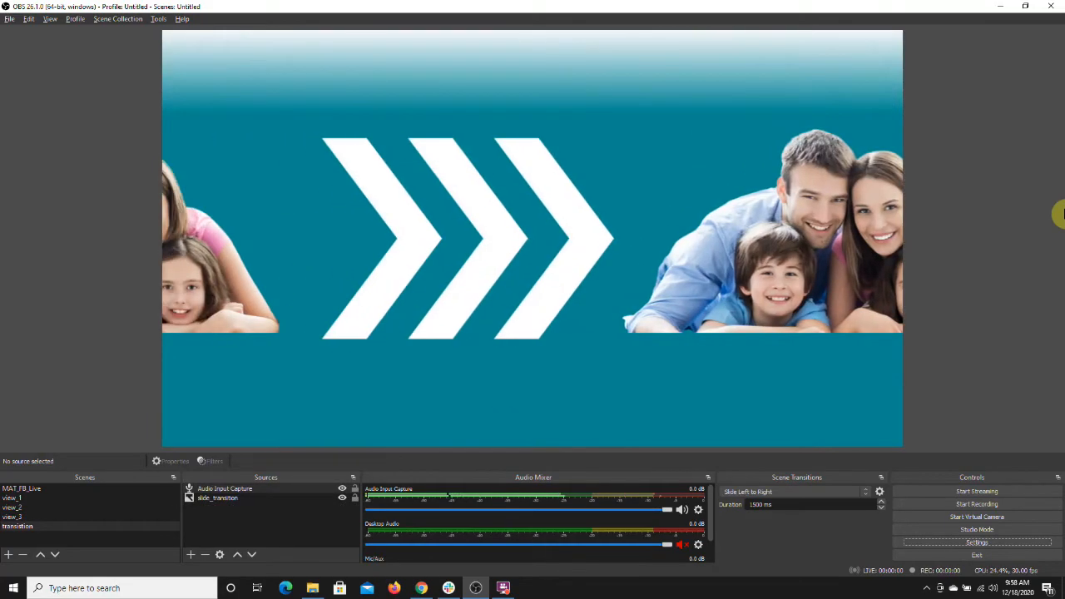
key("1")
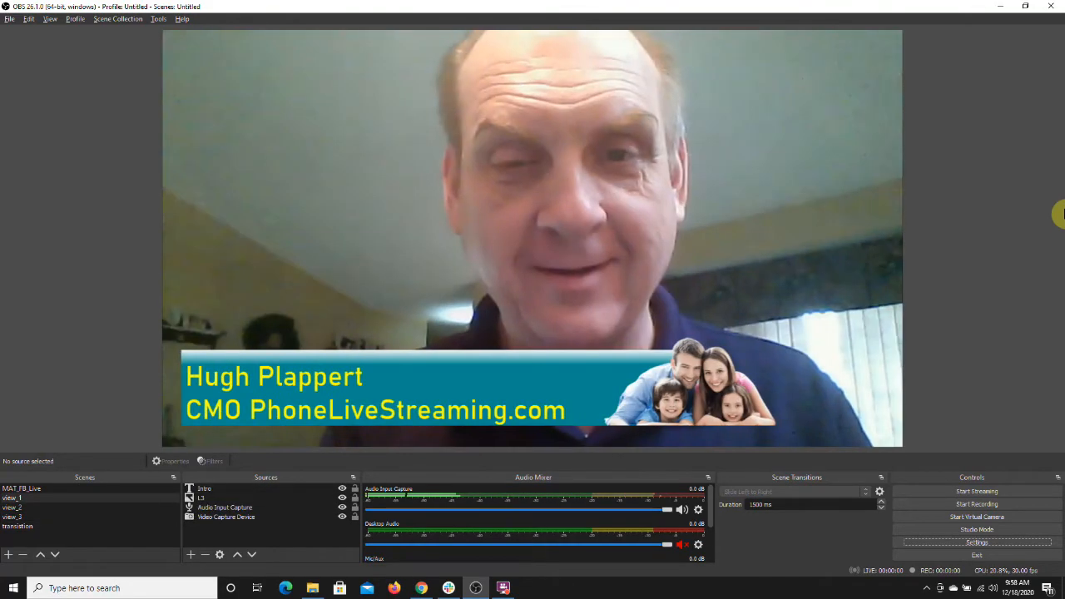
key("4")
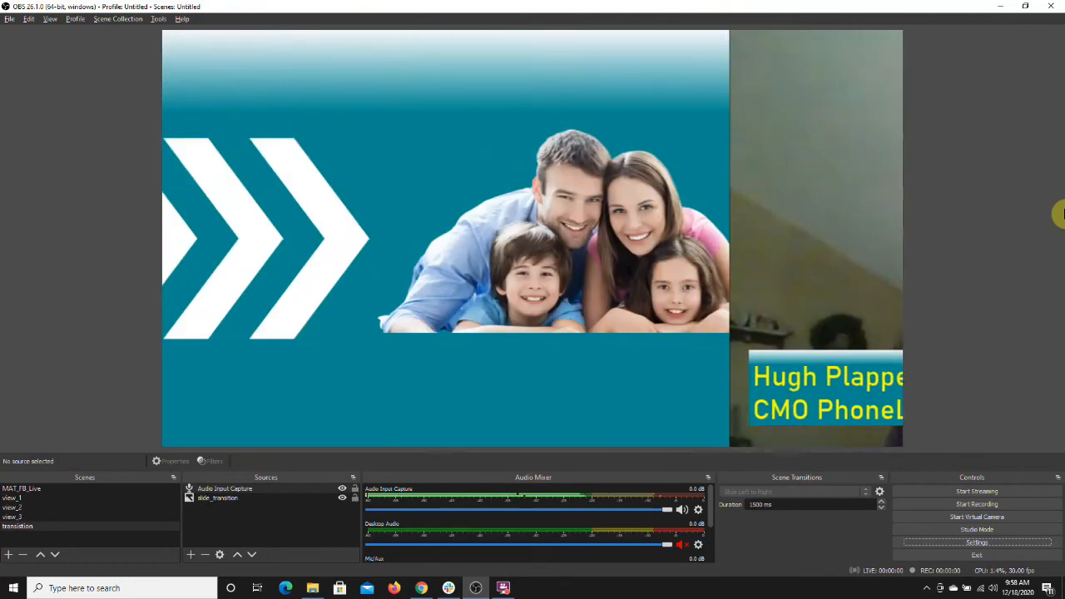
key("2")
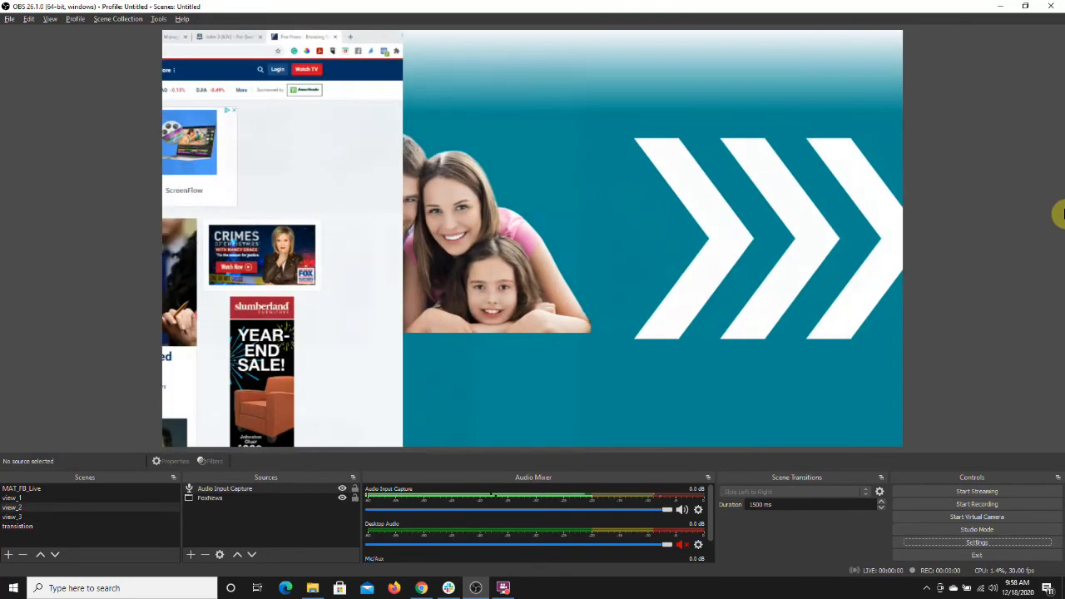